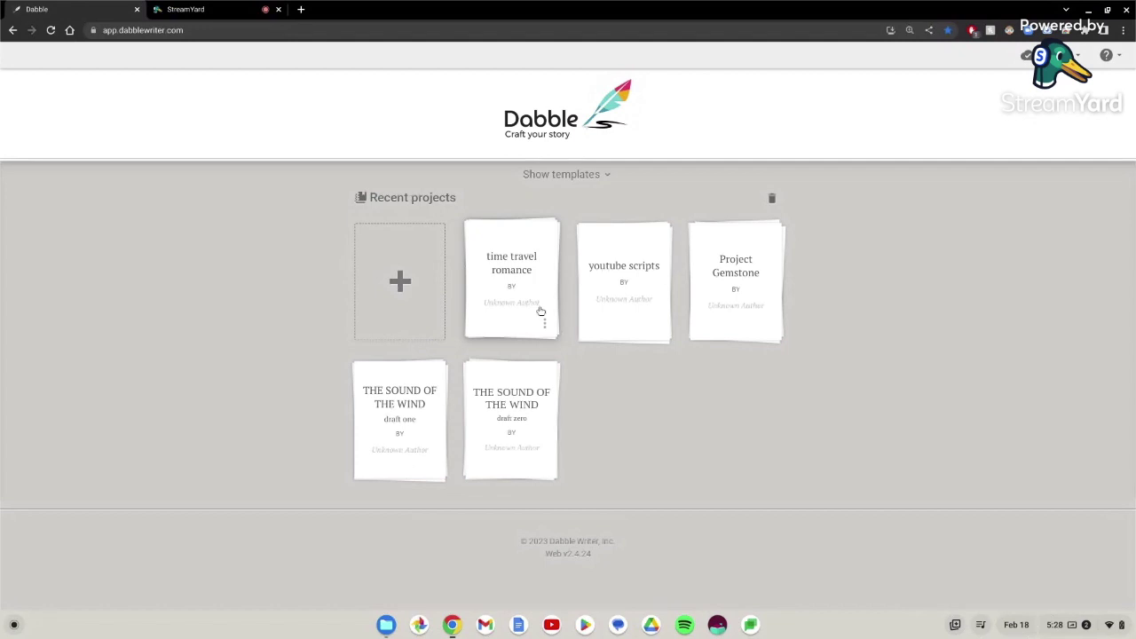
# Step: Open the time travel romance project and switch the interface to the Dark Theme in the account preferences
pyautogui.click(537, 301)
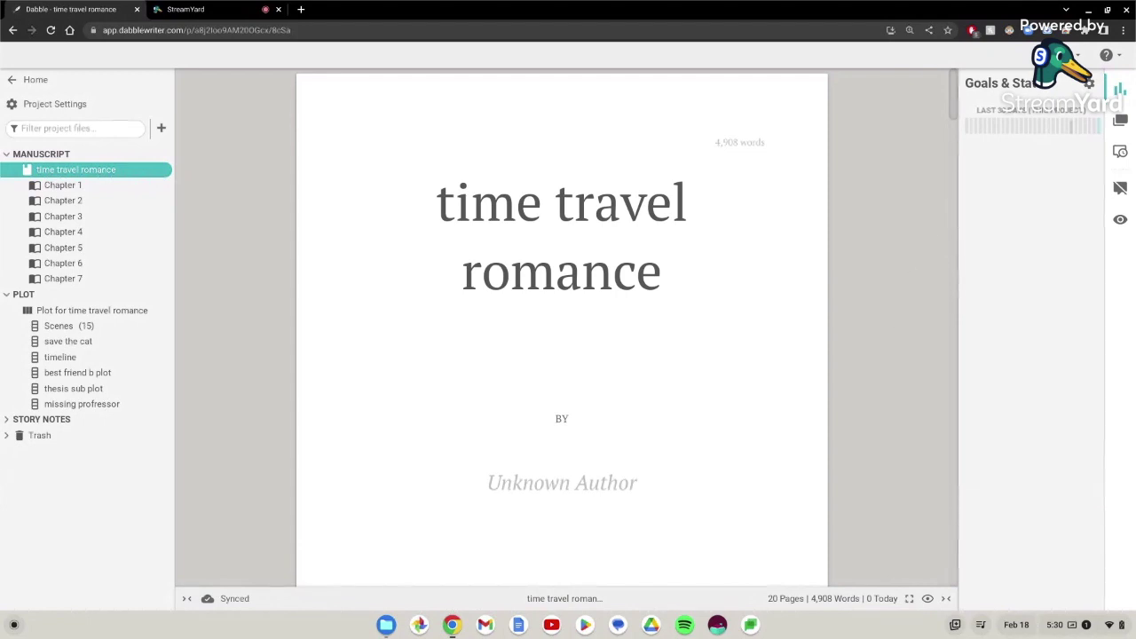
pyautogui.click(1074, 55)
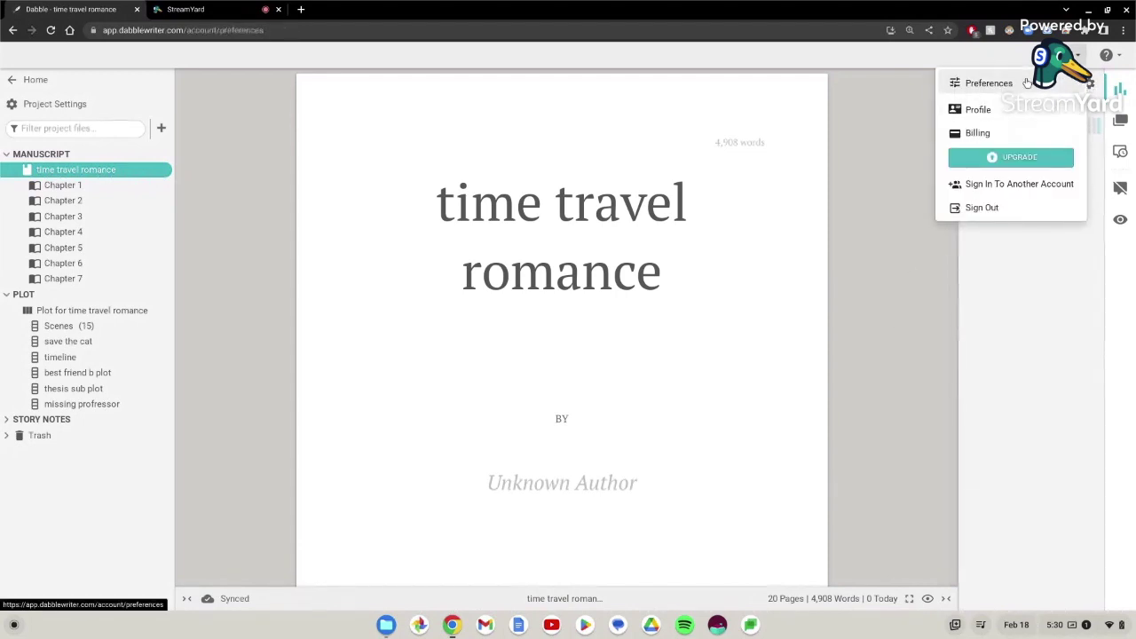
pyautogui.click(988, 82)
pyautogui.click(689, 285)
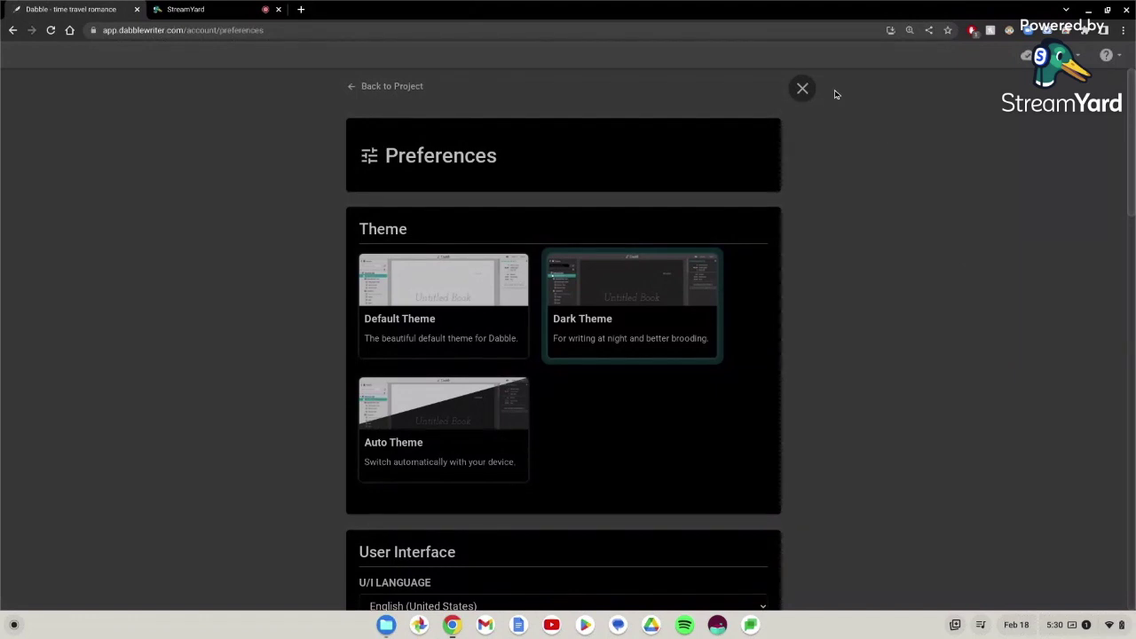
pyautogui.click(802, 89)
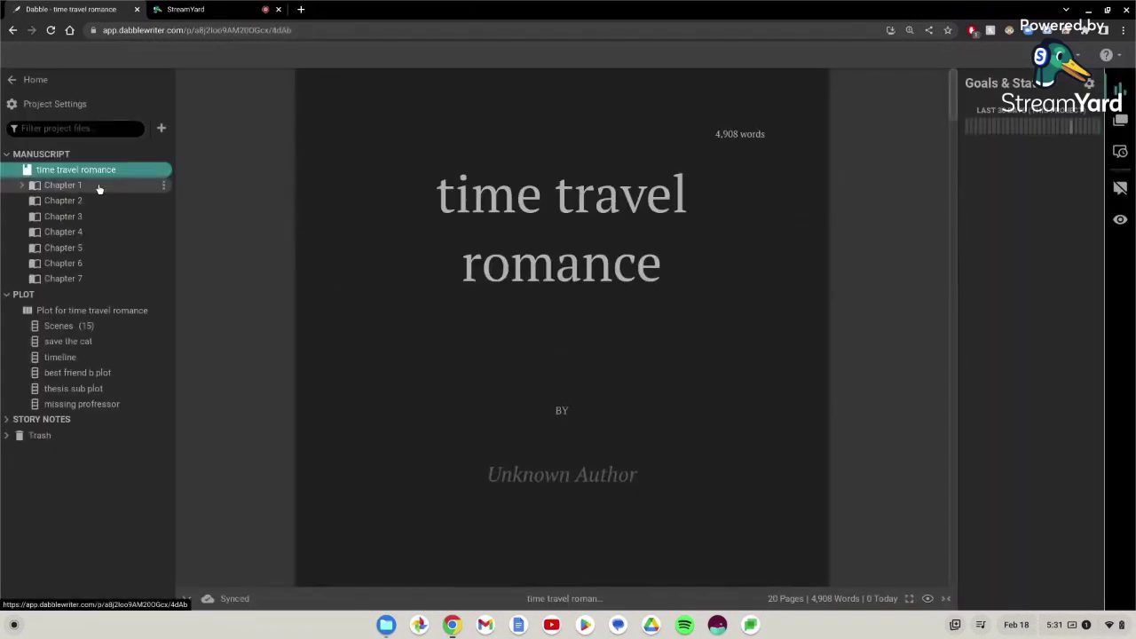
# Step: View Chapters 1, 2 and 3 of the manuscript and return to Chapter 1
pyautogui.click(100, 186)
pyautogui.click(100, 203)
pyautogui.click(100, 217)
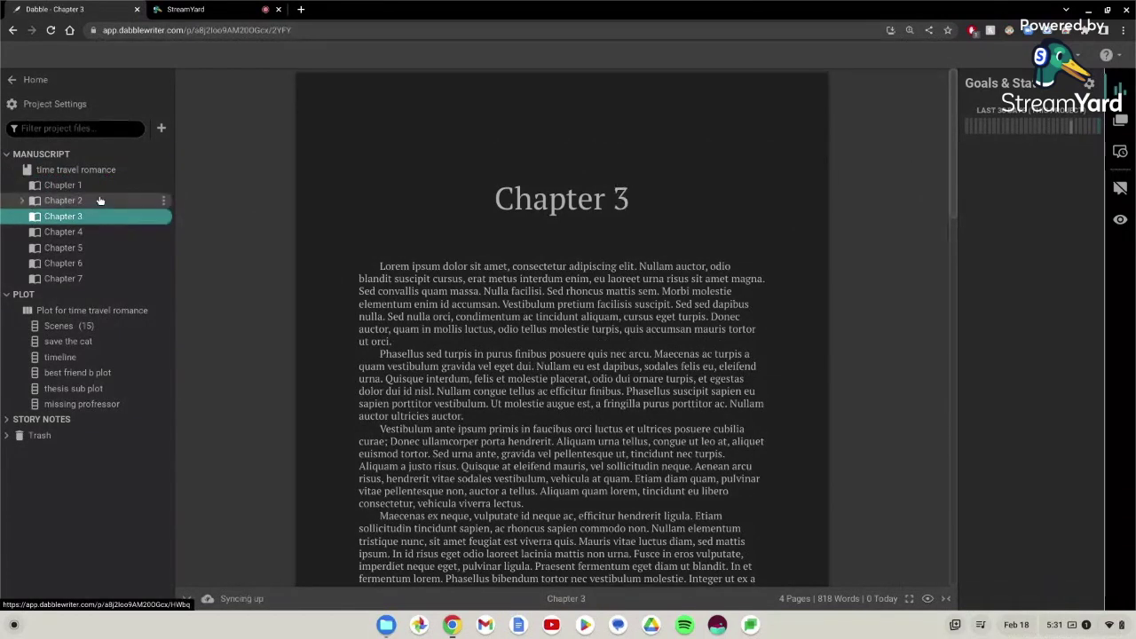
pyautogui.click(100, 187)
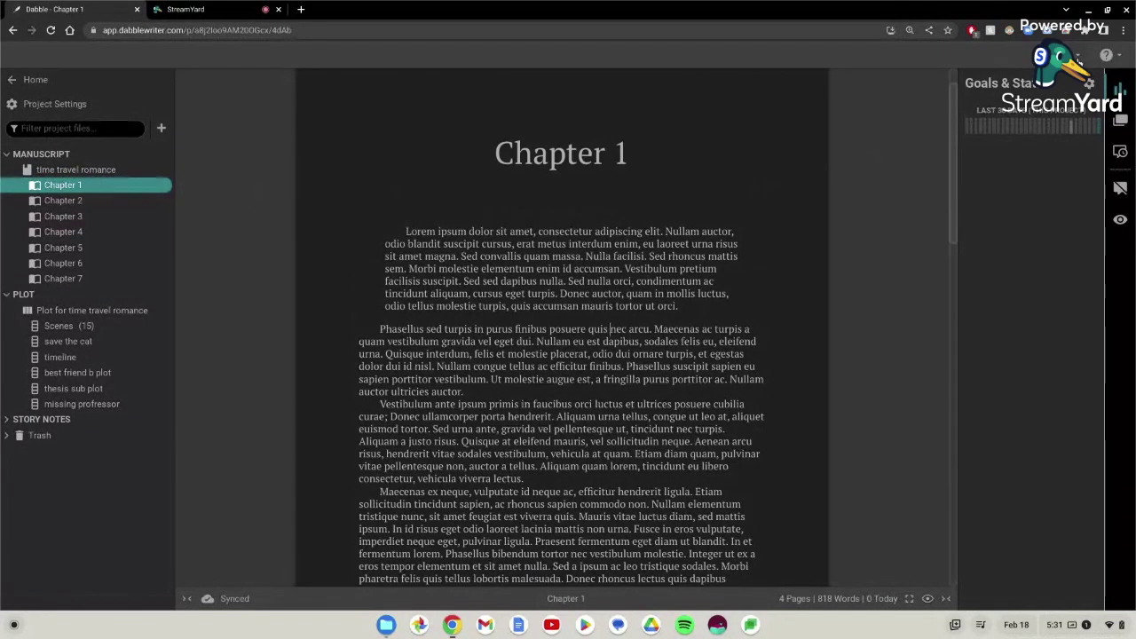
# Step: Set the interface to the Default Theme in the account preferences and go back to the project
pyautogui.click(1065, 55)
pyautogui.click(1047, 84)
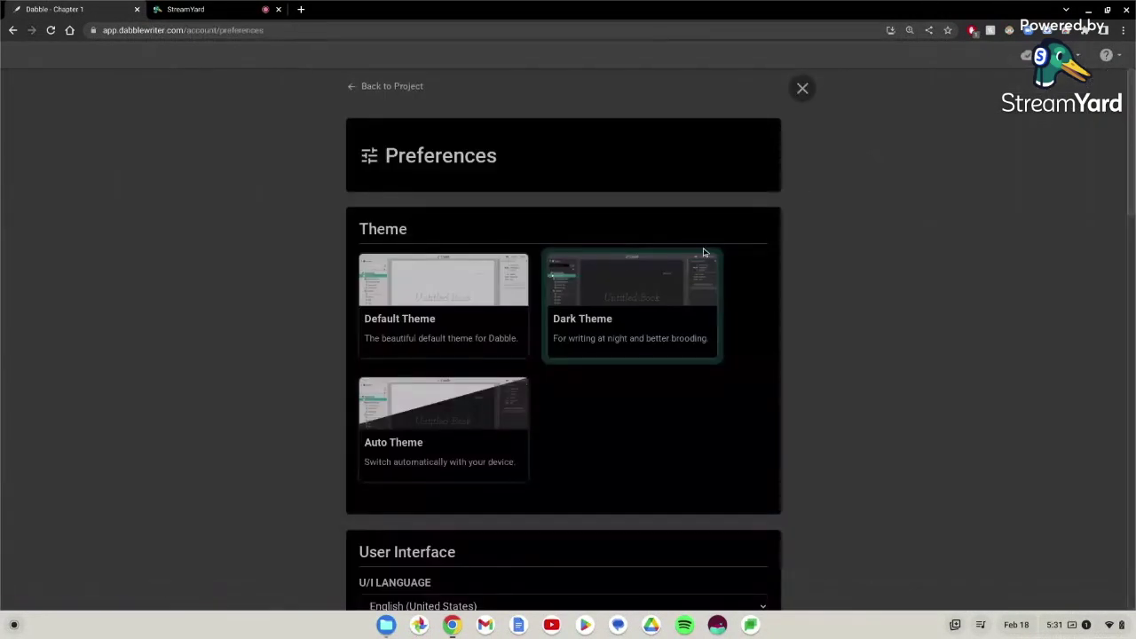
pyautogui.click(434, 307)
pyautogui.click(400, 87)
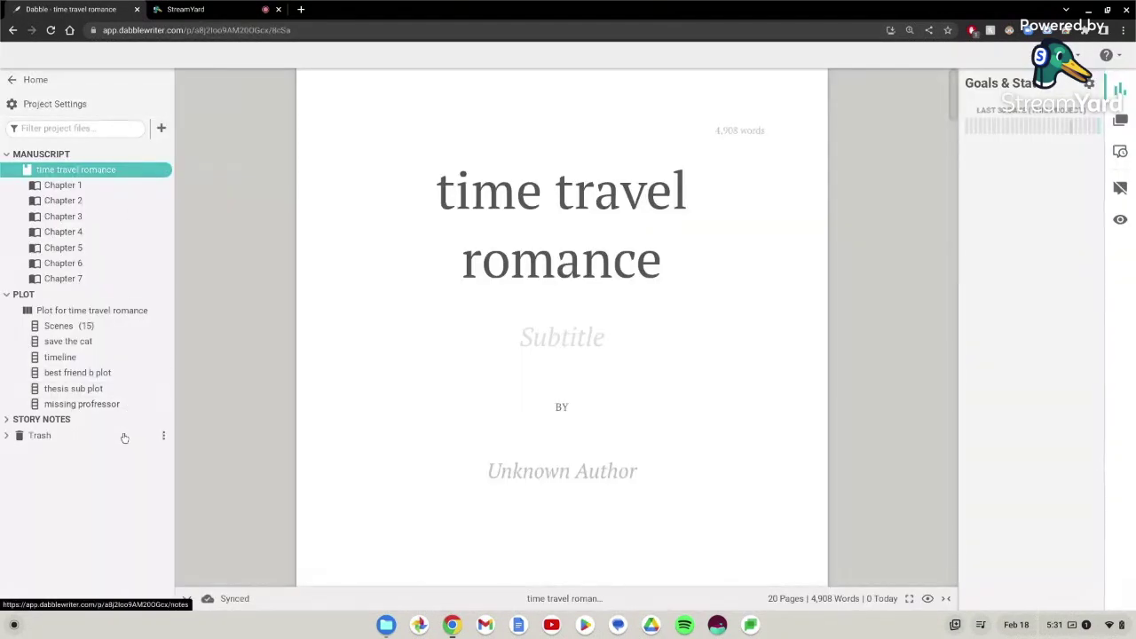
# Step: Review the font and scene line spacing options in the project's formatting settings, keeping Single Spaced, and close the settings
pyautogui.click(104, 111)
pyautogui.scroll(-3, 914, 289)
pyautogui.scroll(-8, 940, 300)
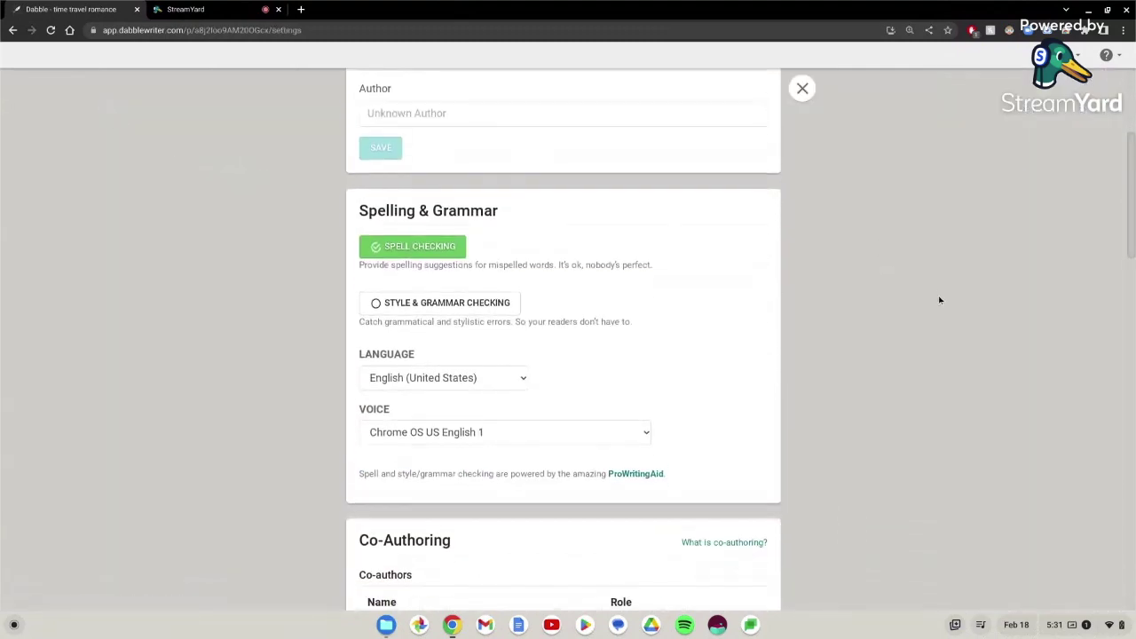
pyautogui.scroll(-5, 935, 306)
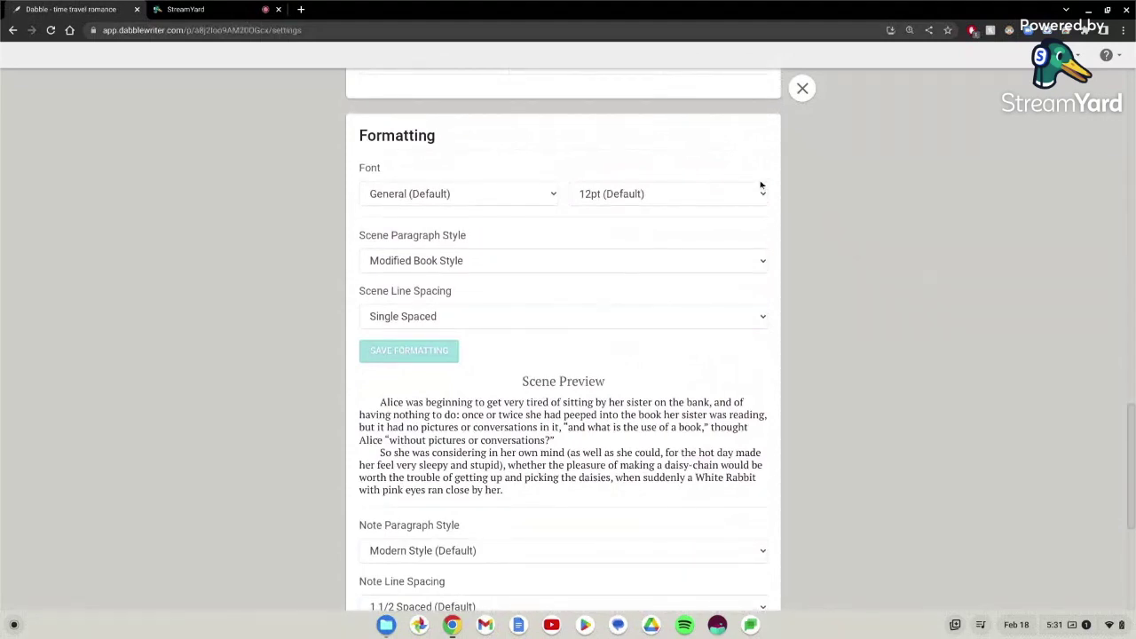
pyautogui.click(532, 194)
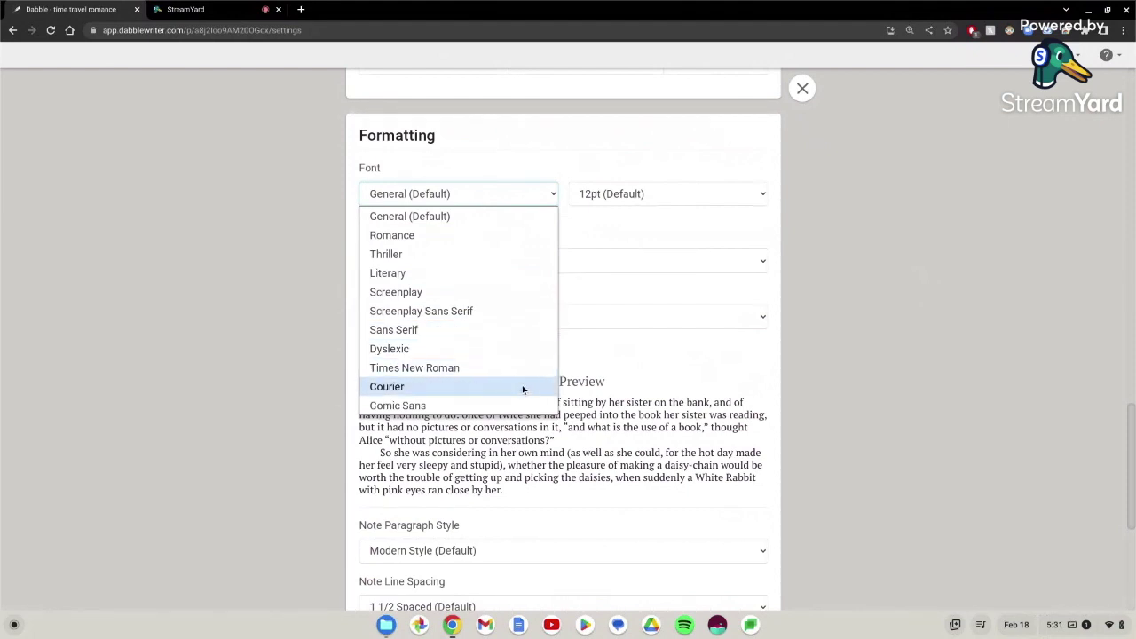
pyautogui.click(621, 316)
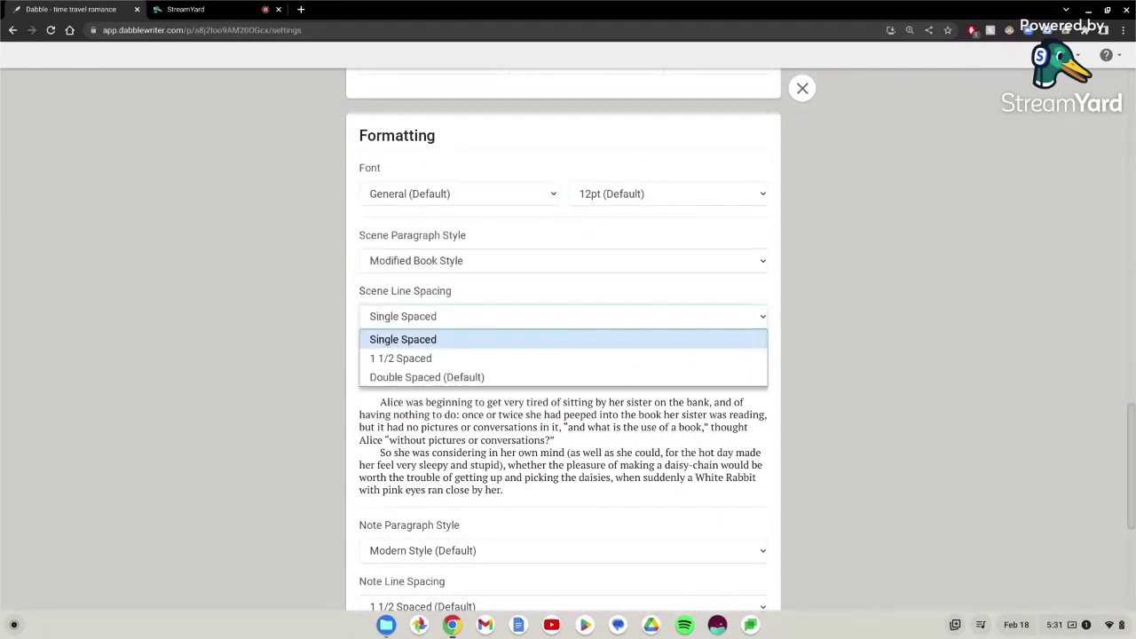
pyautogui.click(500, 338)
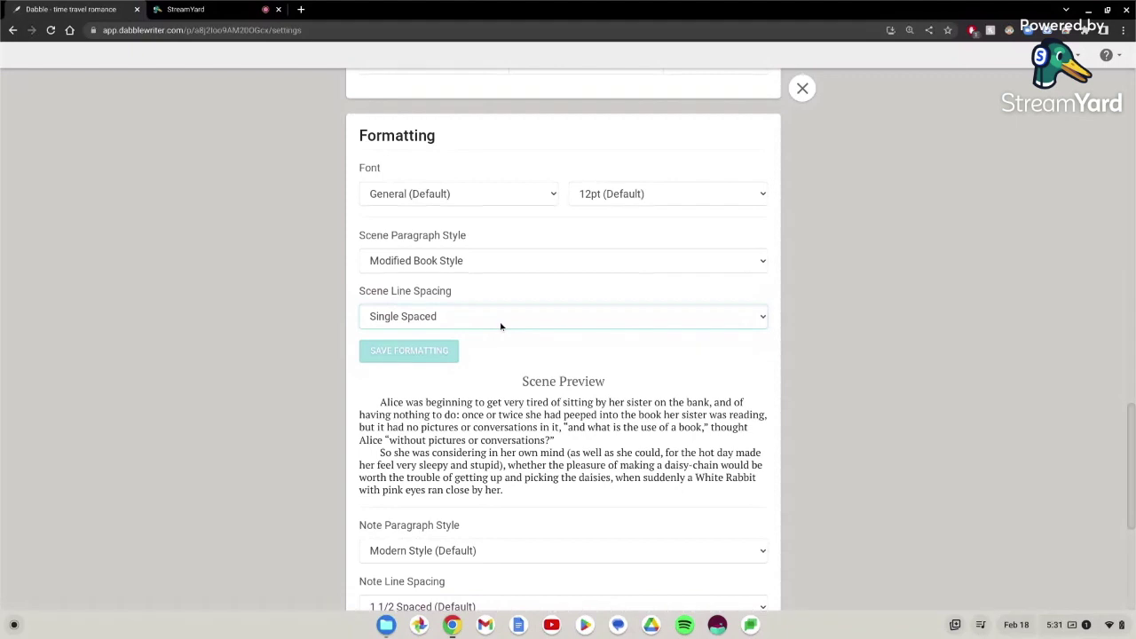
pyautogui.click(803, 88)
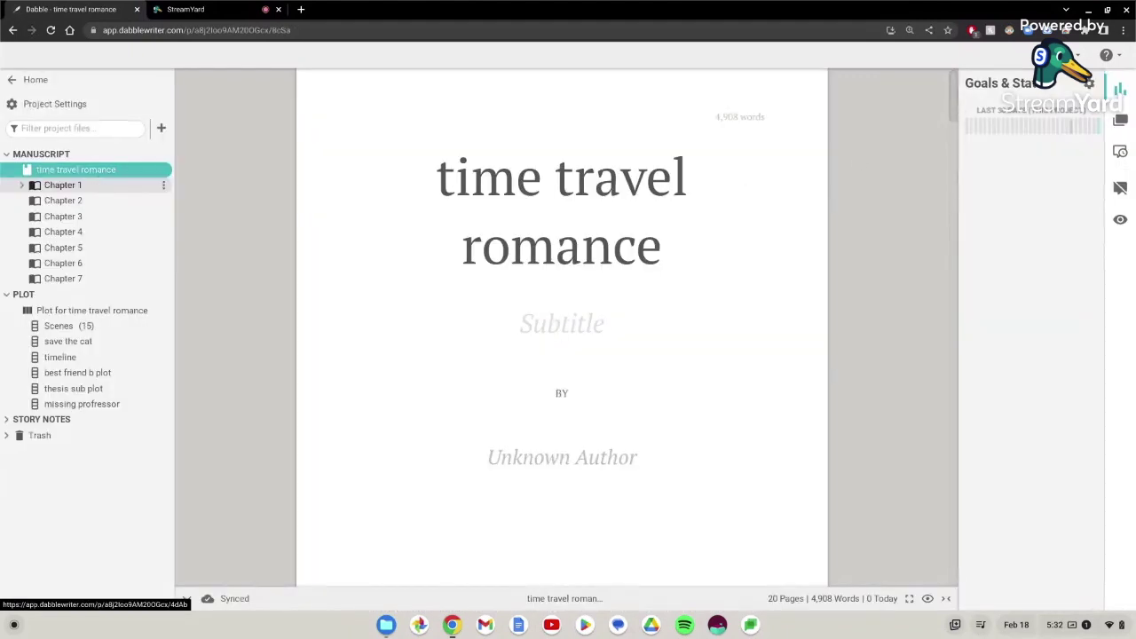
# Step: Expand Chapters 1 to 4 in the manuscript outline to show the scenes they contain
pyautogui.click(21, 185)
pyautogui.click(21, 232)
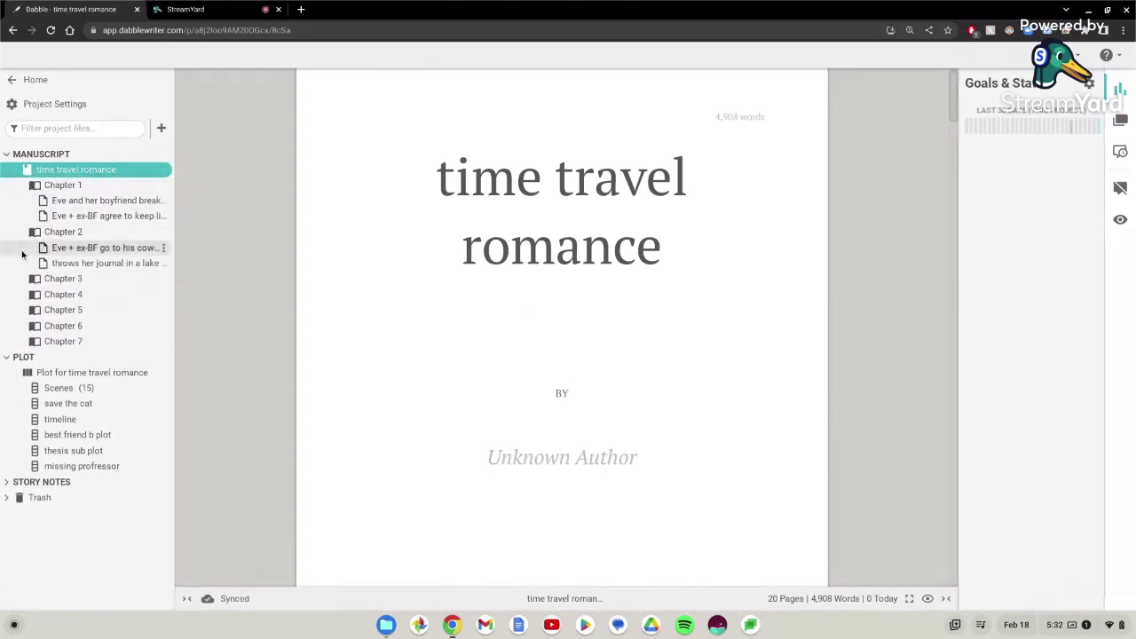
pyautogui.click(21, 279)
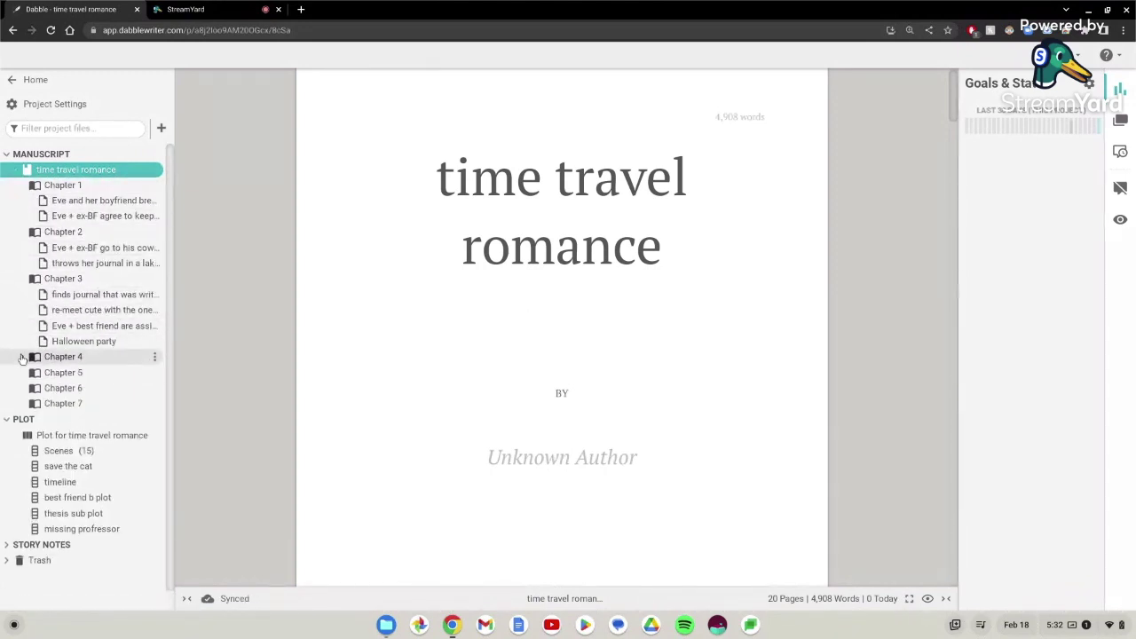
pyautogui.click(22, 356)
pyautogui.moveTo(98, 345); pyautogui.dragTo(142, 341)
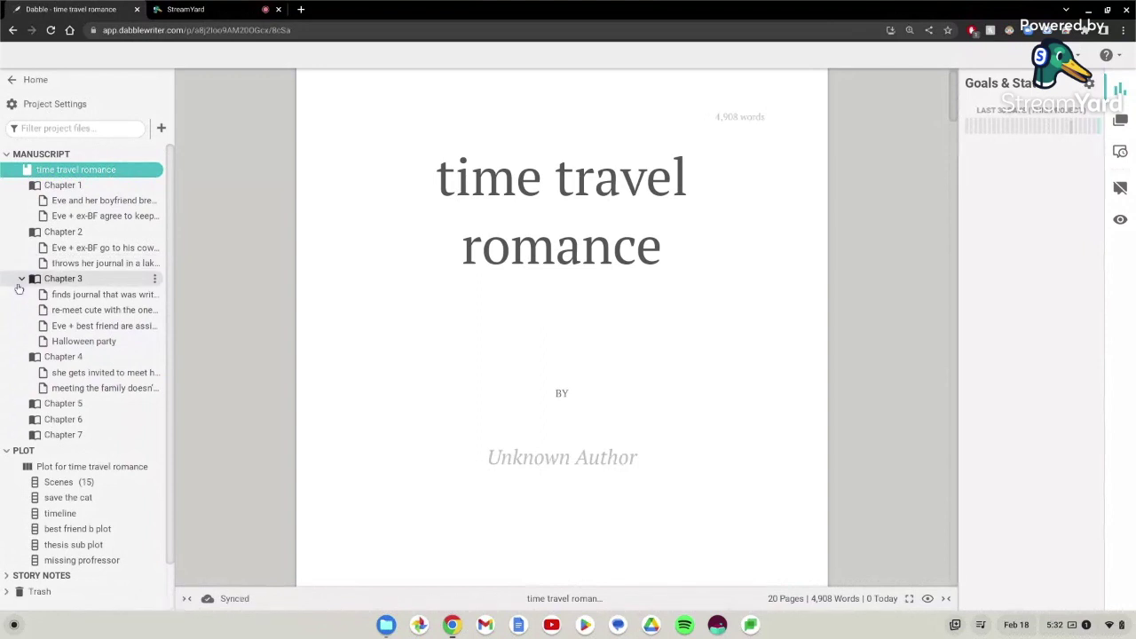
# Step: Collapse Chapters 3 and 4, move Chapter 3 ahead of Chapter 2, and restore the original chapter order
pyautogui.click(21, 279)
pyautogui.click(21, 294)
pyautogui.moveTo(60, 283); pyautogui.dragTo(59, 233)
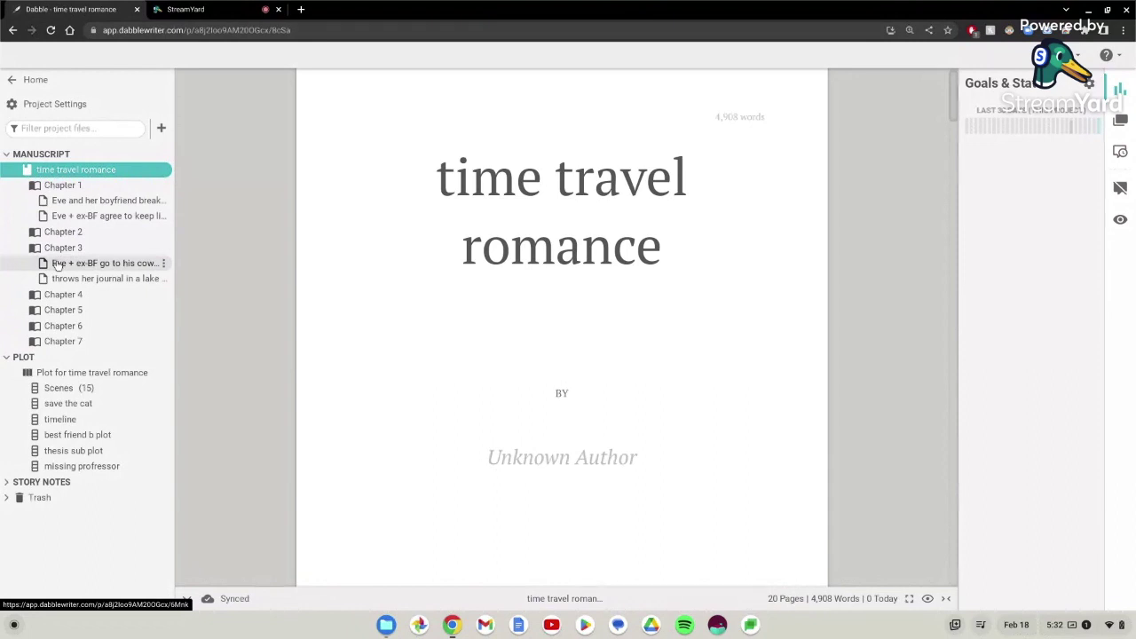
pyautogui.moveTo(61, 232); pyautogui.dragTo(71, 284)
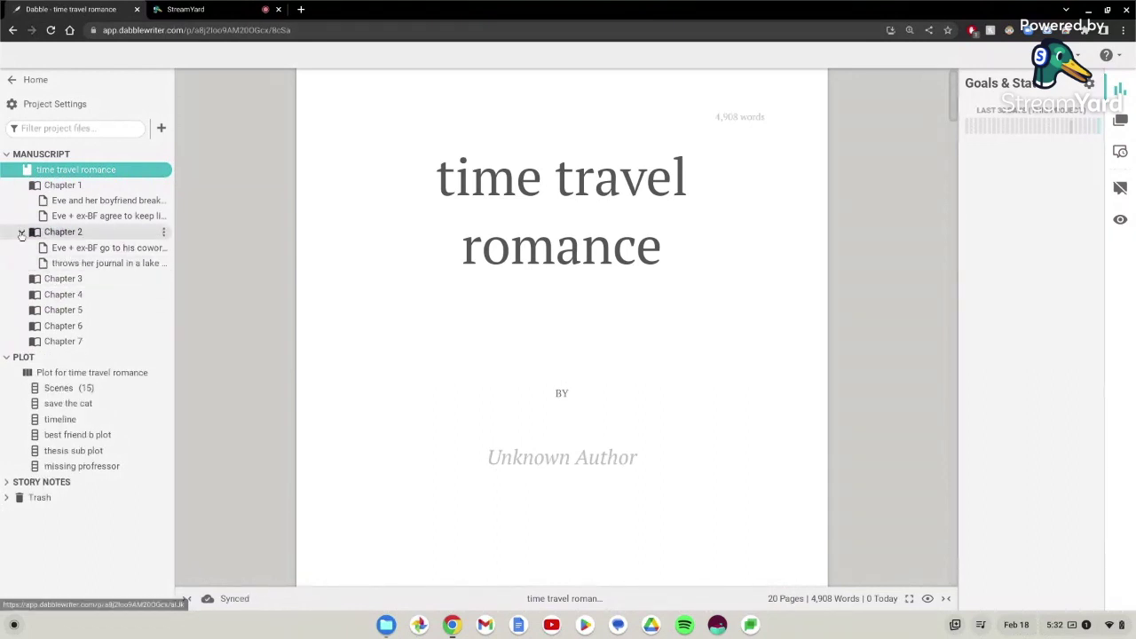
# Step: Review the actions available for the whole book and for Chapter 1, and collapse Chapters 1 and 2
pyautogui.click(165, 170)
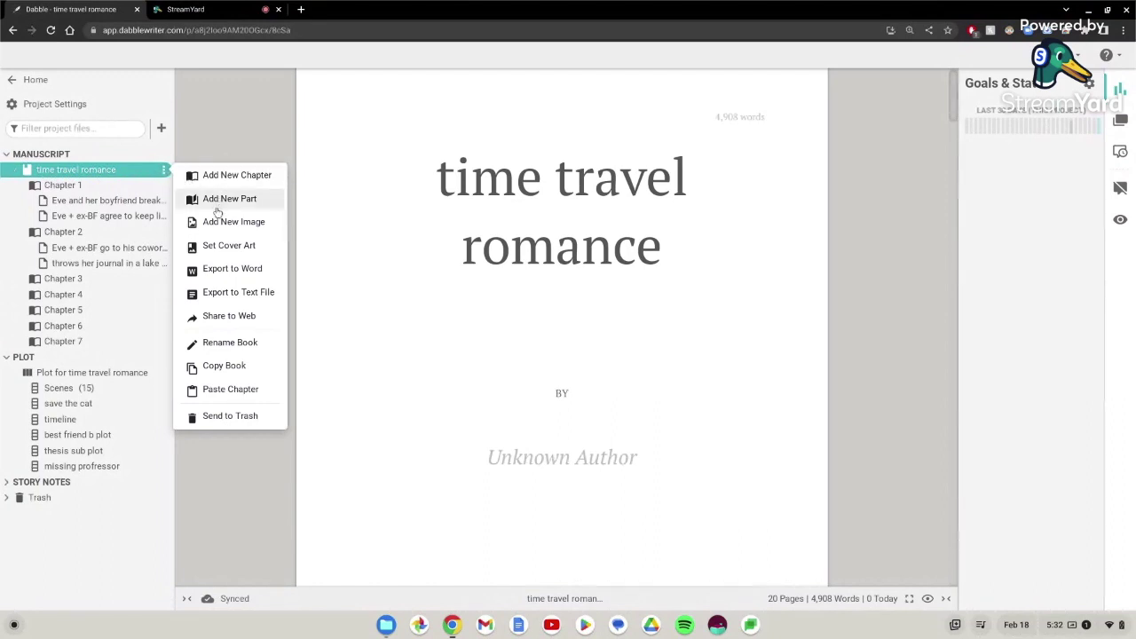
pyautogui.click(165, 186)
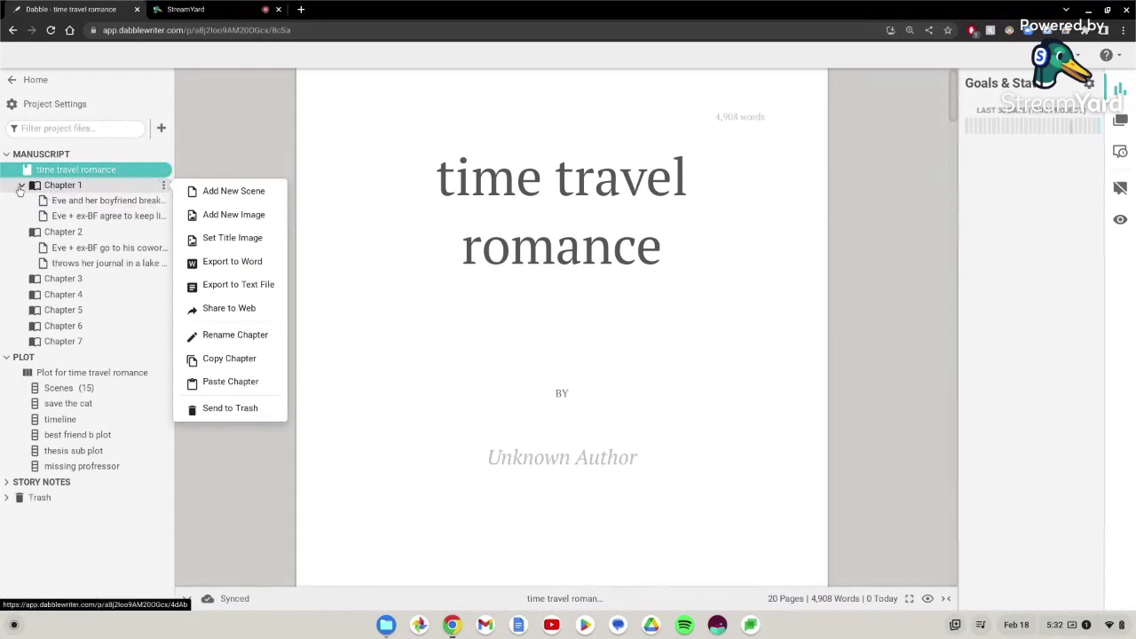
pyautogui.click(21, 185)
pyautogui.click(24, 201)
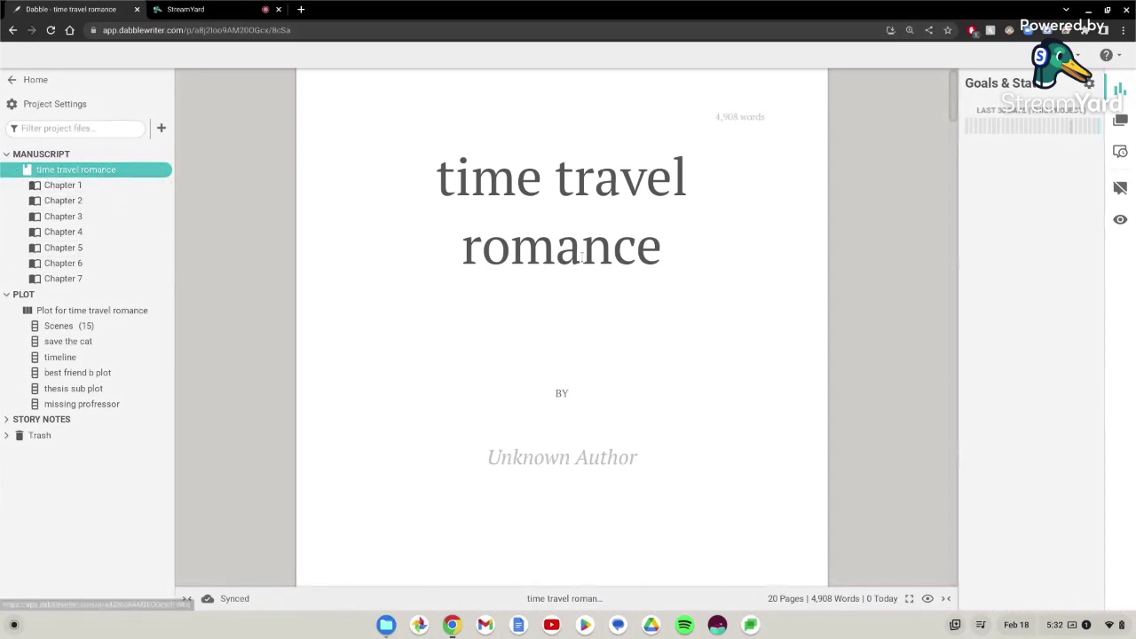
# Step: Read through the continuous manuscript from the title page into Chapter 3, and open Chapter 3 on its own
pyautogui.scroll(-15, 581, 257)
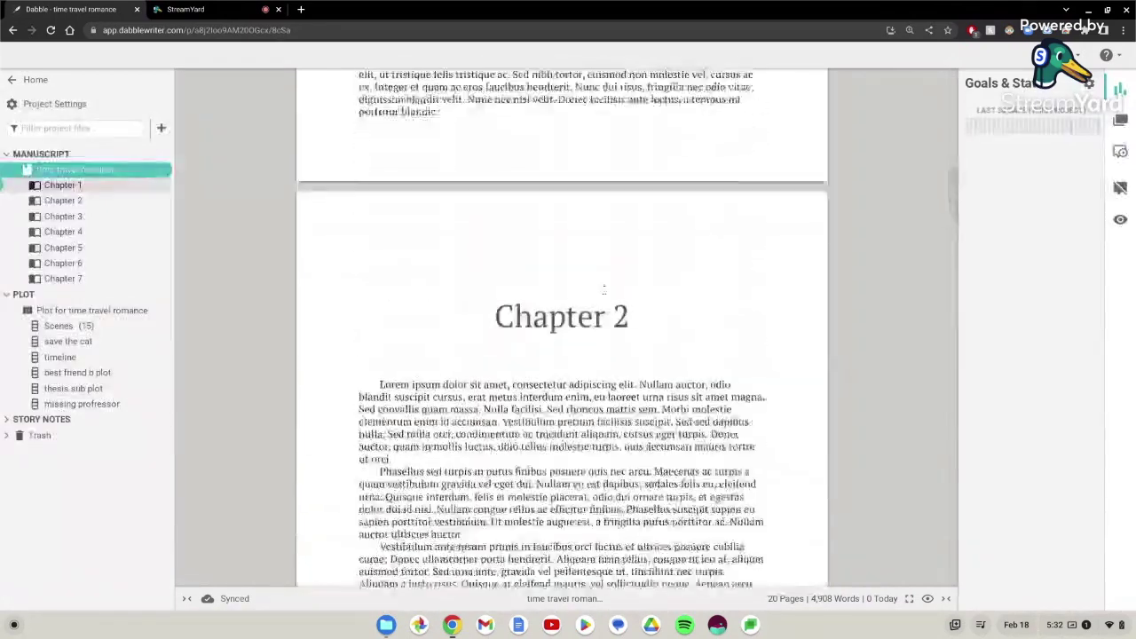
pyautogui.scroll(-12, 604, 291)
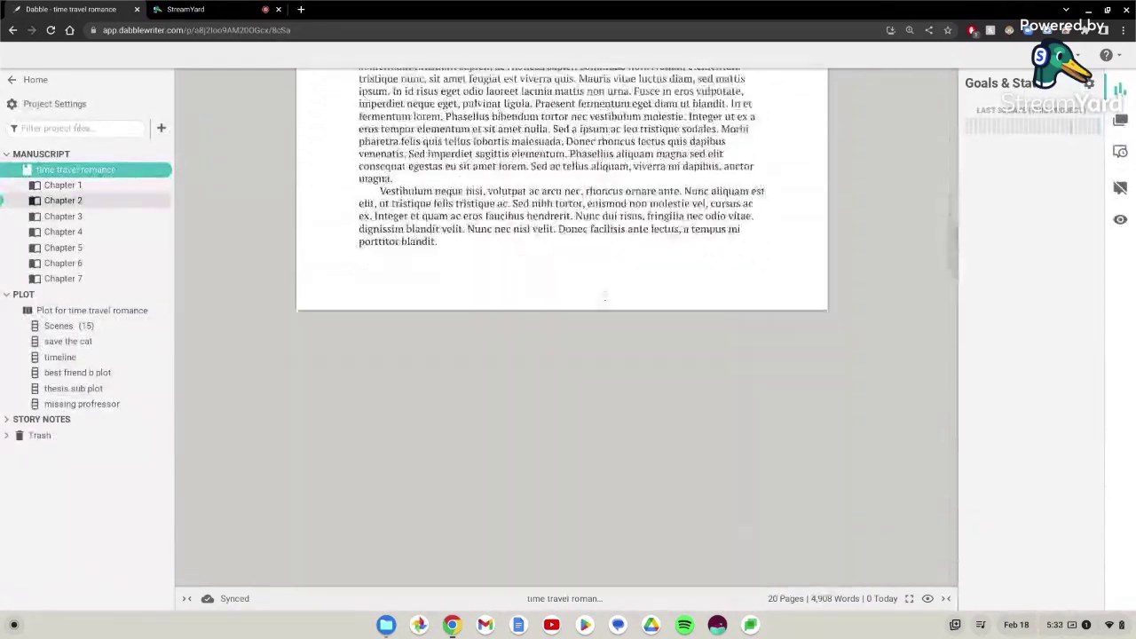
pyautogui.scroll(-12, 605, 298)
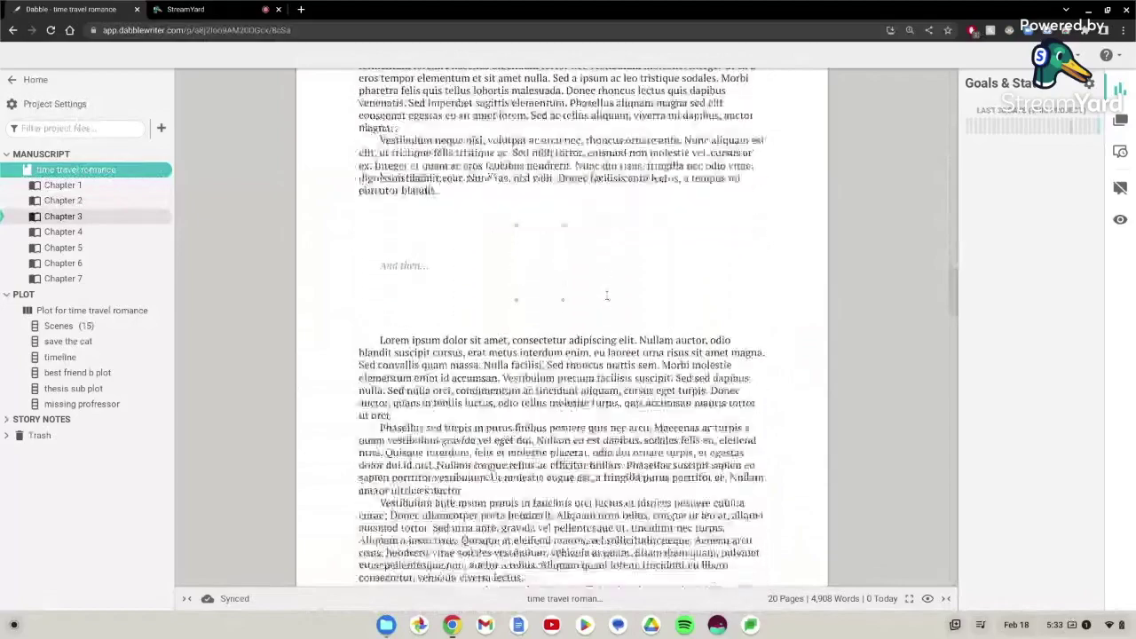
pyautogui.scroll(-9, 607, 295)
pyautogui.click(63, 216)
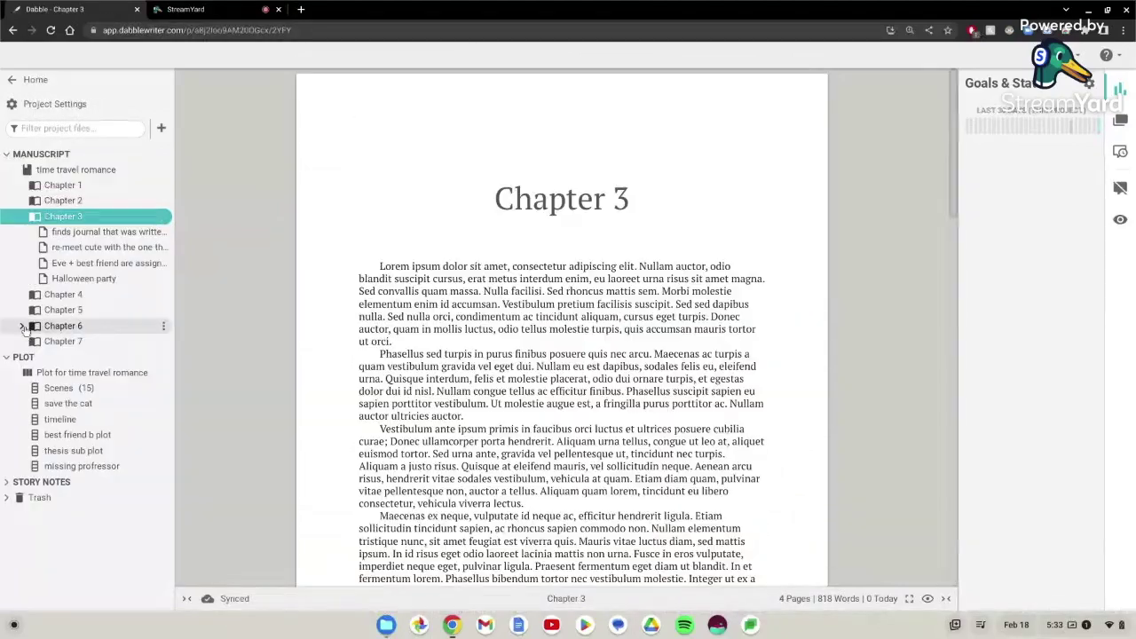
# Step: Examine the scenes of Chapter 3 and the breaks between them, and switch to Chapter 1
pyautogui.click(93, 231)
pyautogui.scroll(-3, 588, 240)
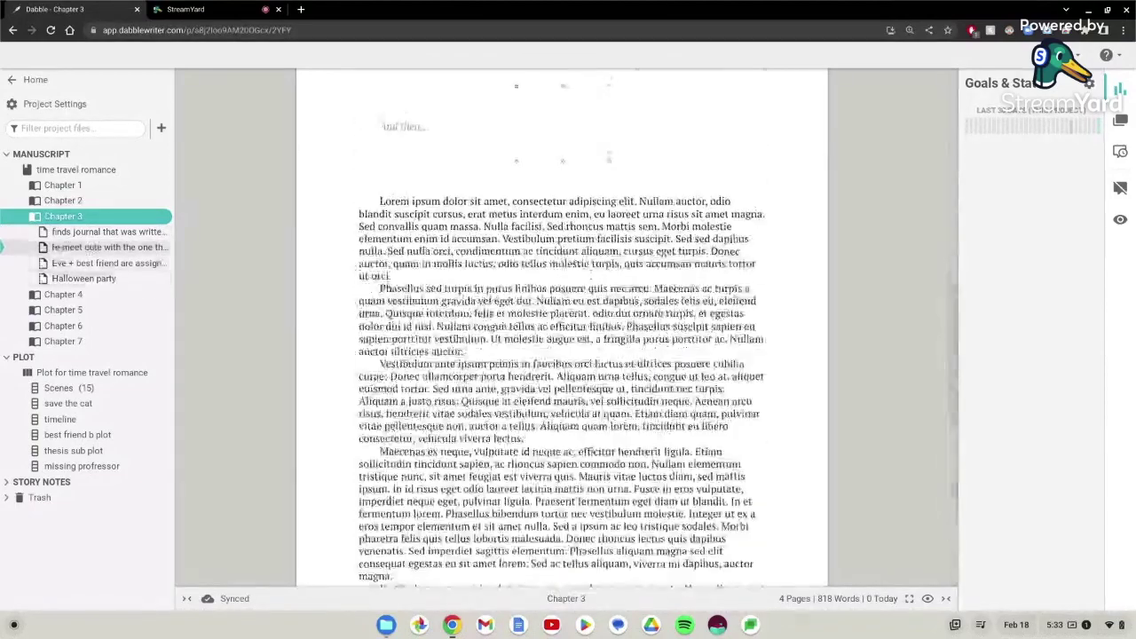
pyautogui.scroll(3, 568, 355)
pyautogui.click(562, 388)
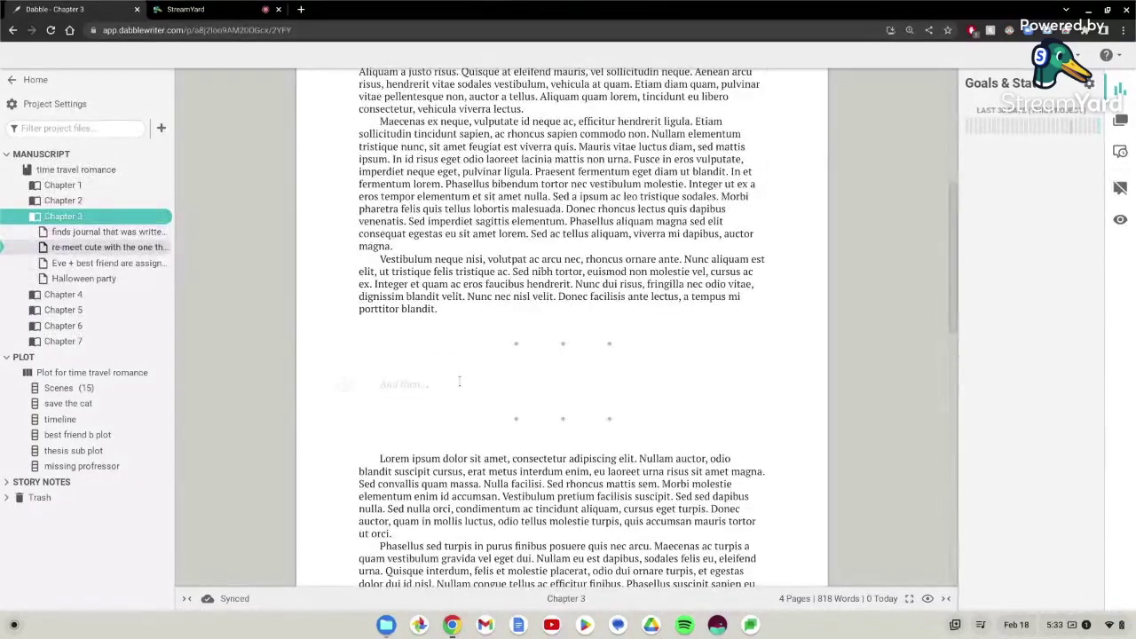
pyautogui.scroll(5, 561, 388)
pyautogui.scroll(-5, 668, 259)
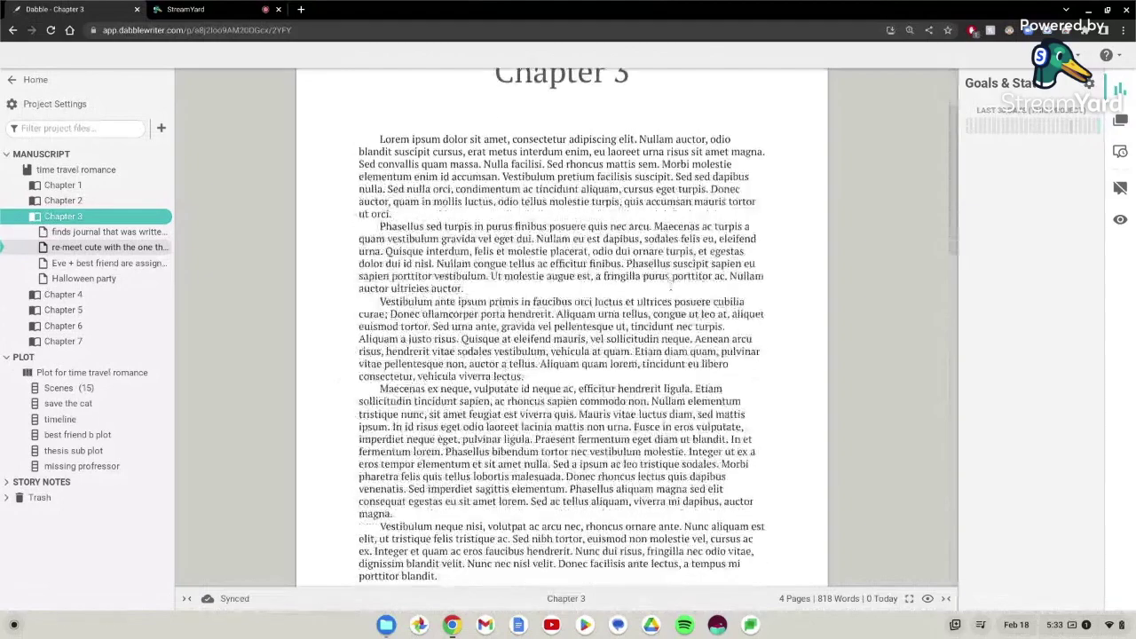
pyautogui.click(62, 184)
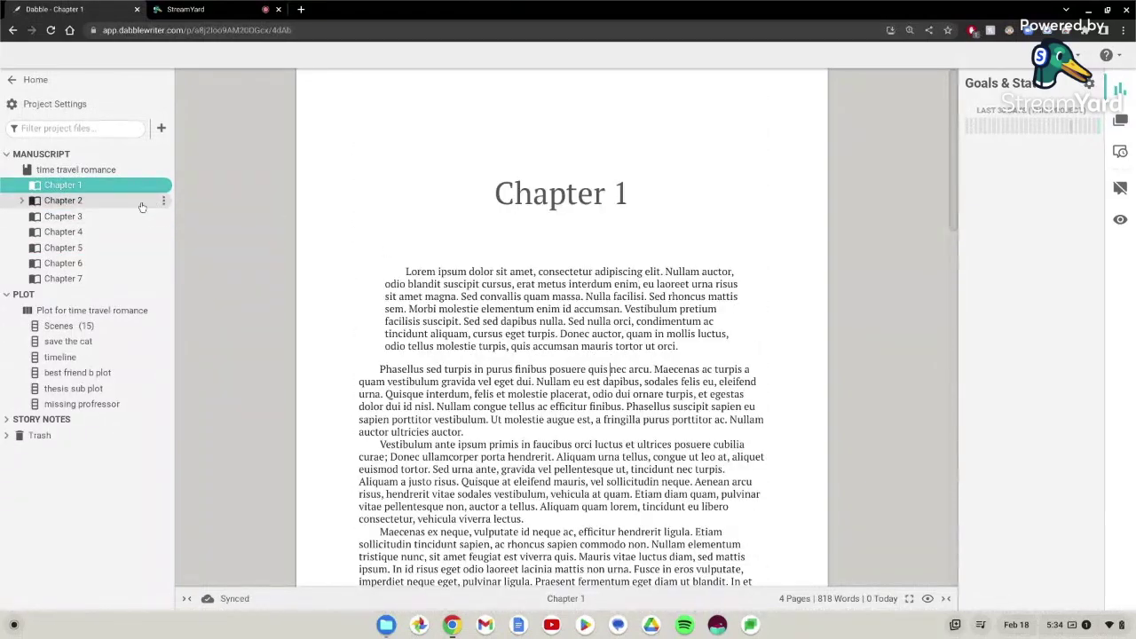
# Step: Rename the Characters folder in the story notes as "Types of food"
pyautogui.click(6, 421)
pyautogui.click(15, 436)
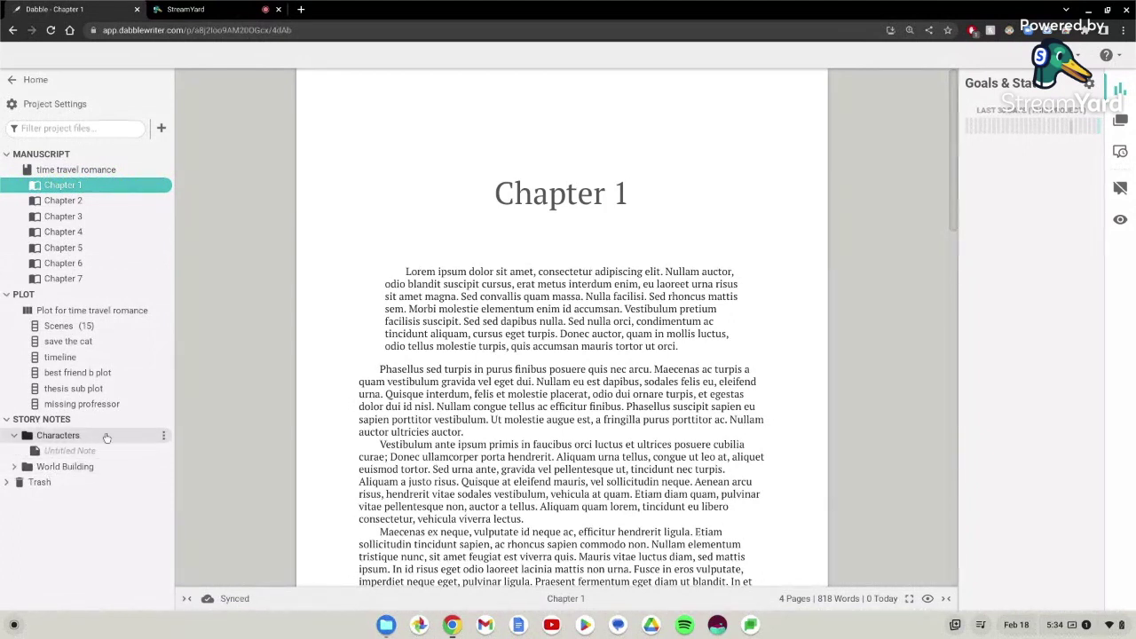
pyautogui.click(163, 435)
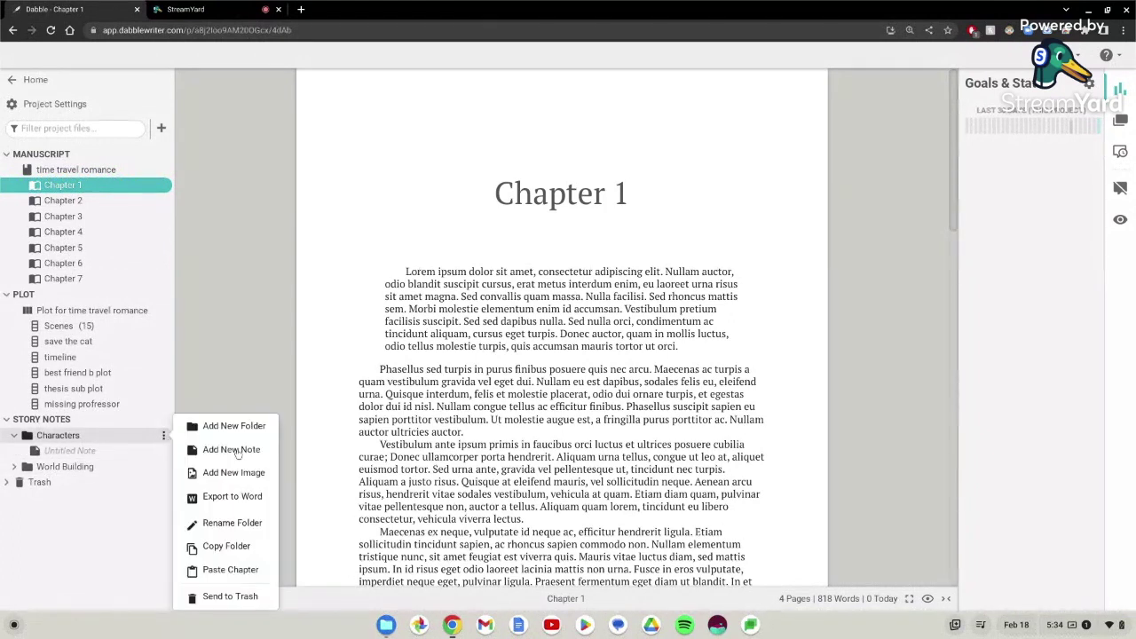
pyautogui.click(253, 532)
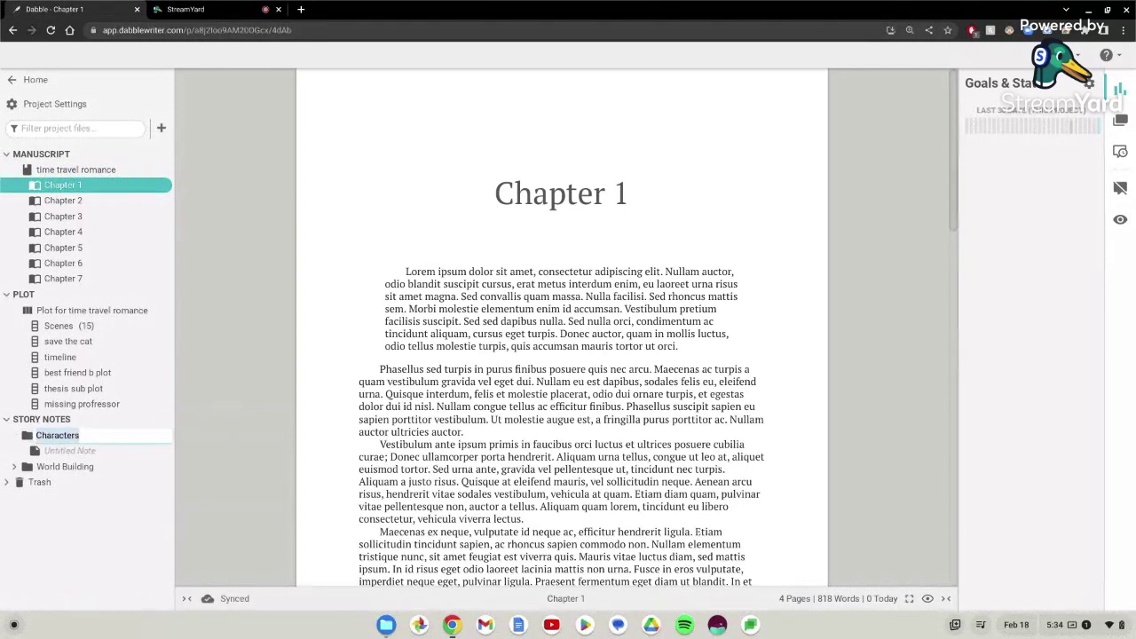
pyautogui.write('Types of d')
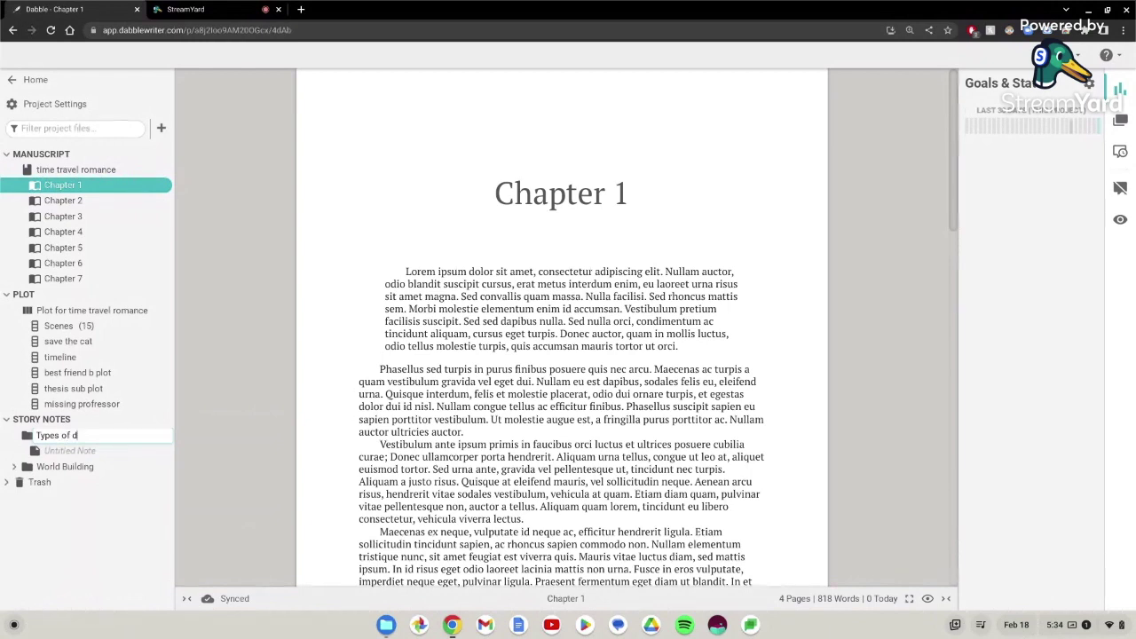
pyautogui.press('BackSpace')
pyautogui.write('food')
pyautogui.press('Return')
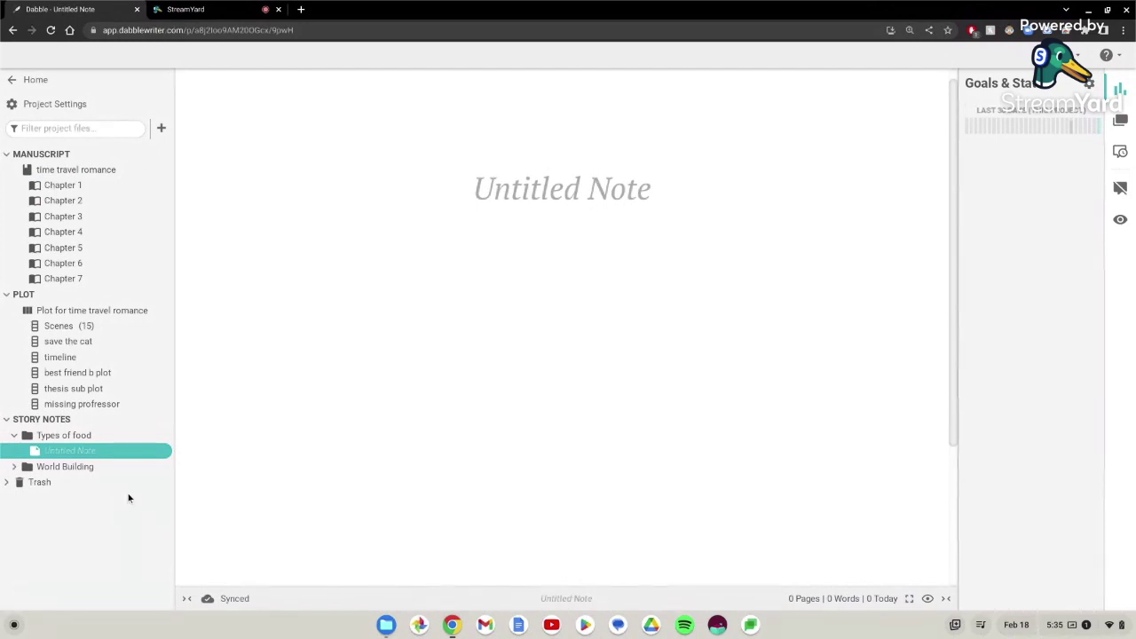
# Step: Undo the untitled note added under Types of food, and hide and restore the sidebars on both sides of Chapter 1
pyautogui.hotkey('ctrl', 'z')
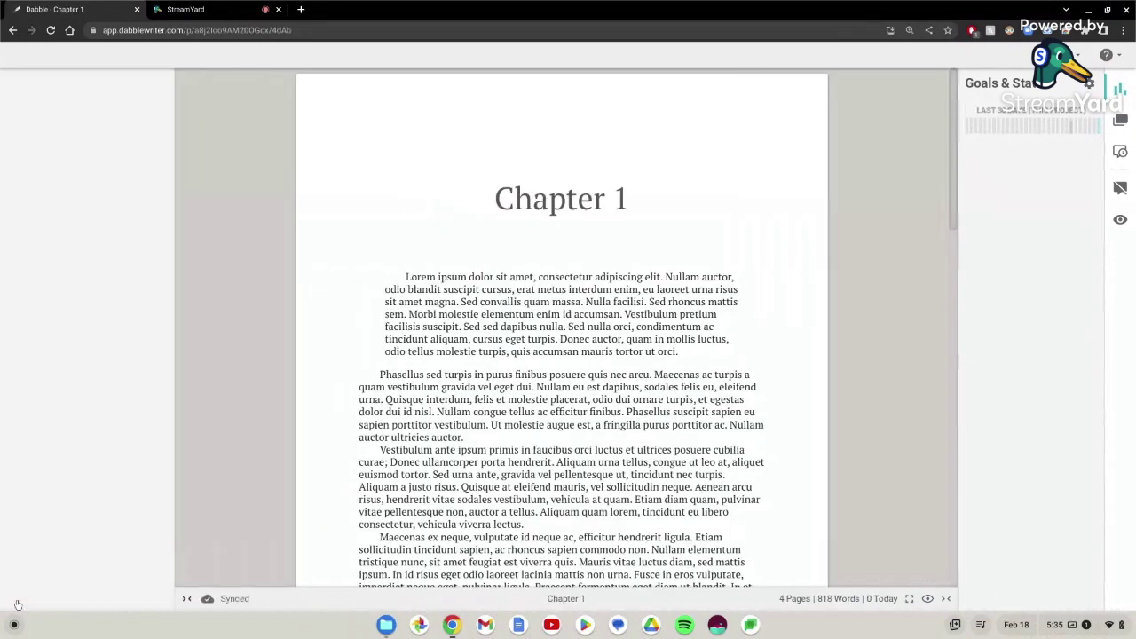
pyautogui.click(185, 600)
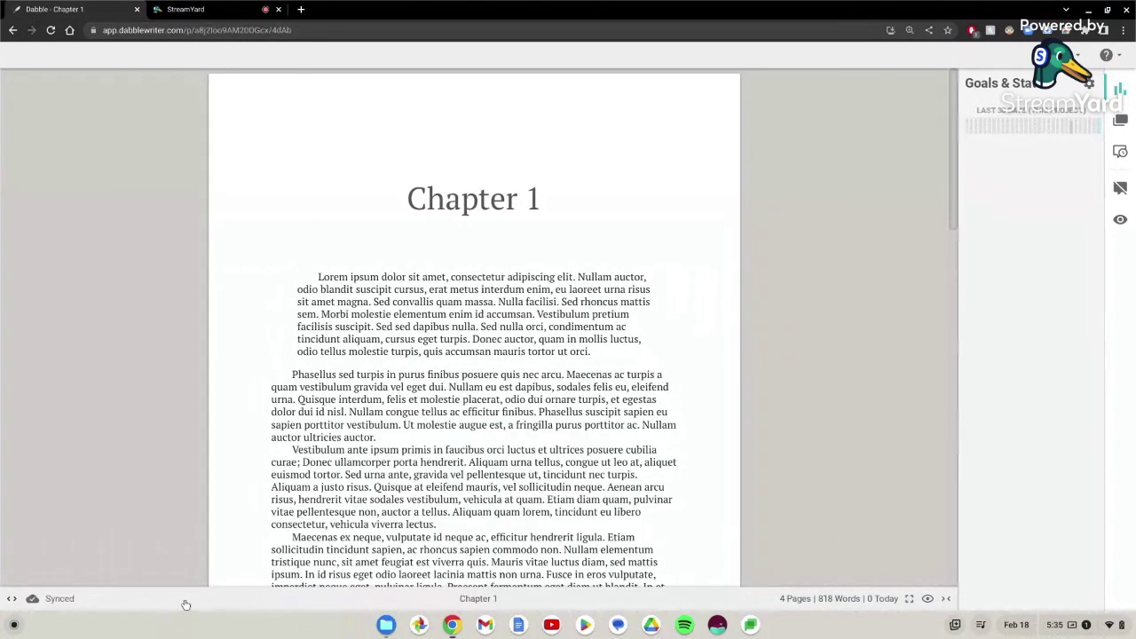
pyautogui.click(12, 600)
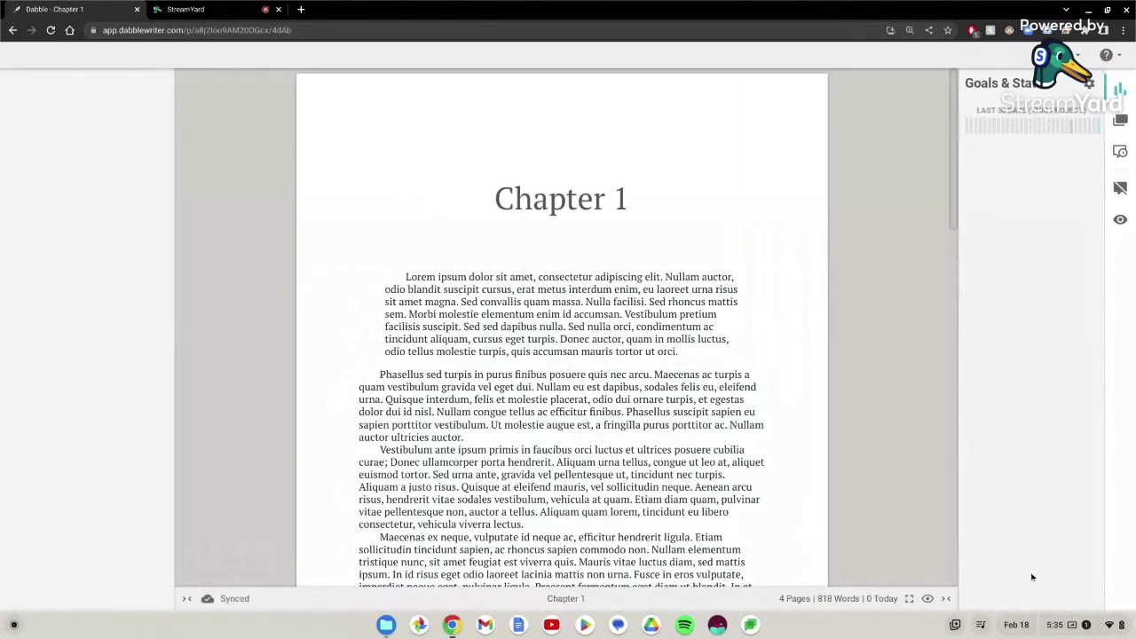
pyautogui.click(947, 598)
pyautogui.click(1122, 601)
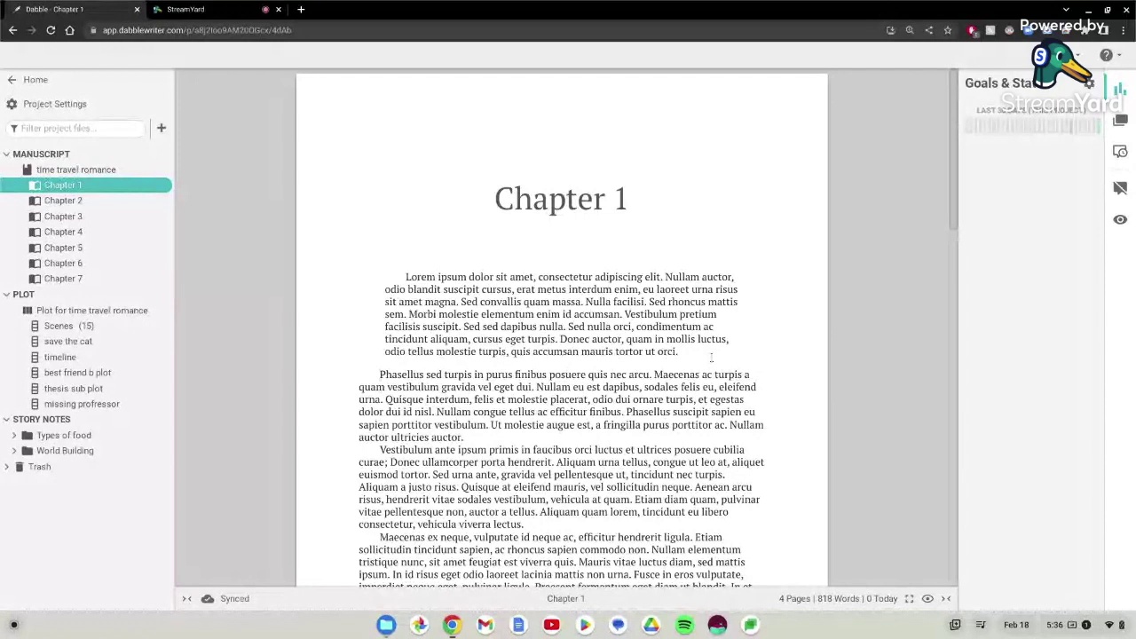
# Step: Insert a new line after the opening block quote of Chapter 1 reading "This is me writing an exampe sentence! woohoo!"
pyautogui.press('Return')
pyautogui.press('Up')
pyautogui.write('This is')
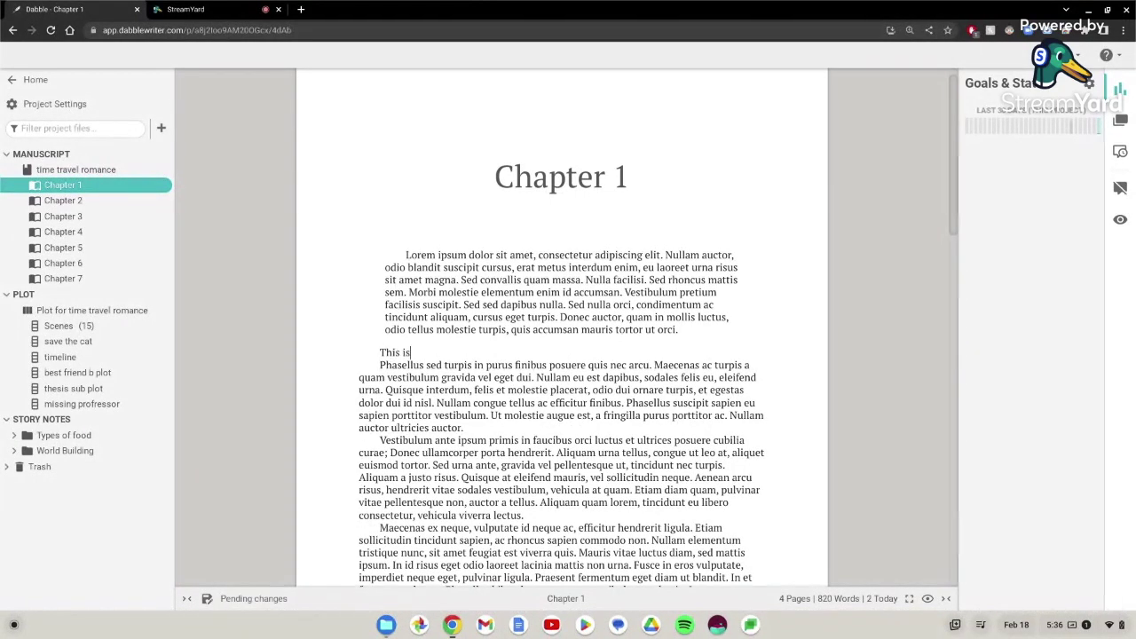
pyautogui.write(' me writing ')
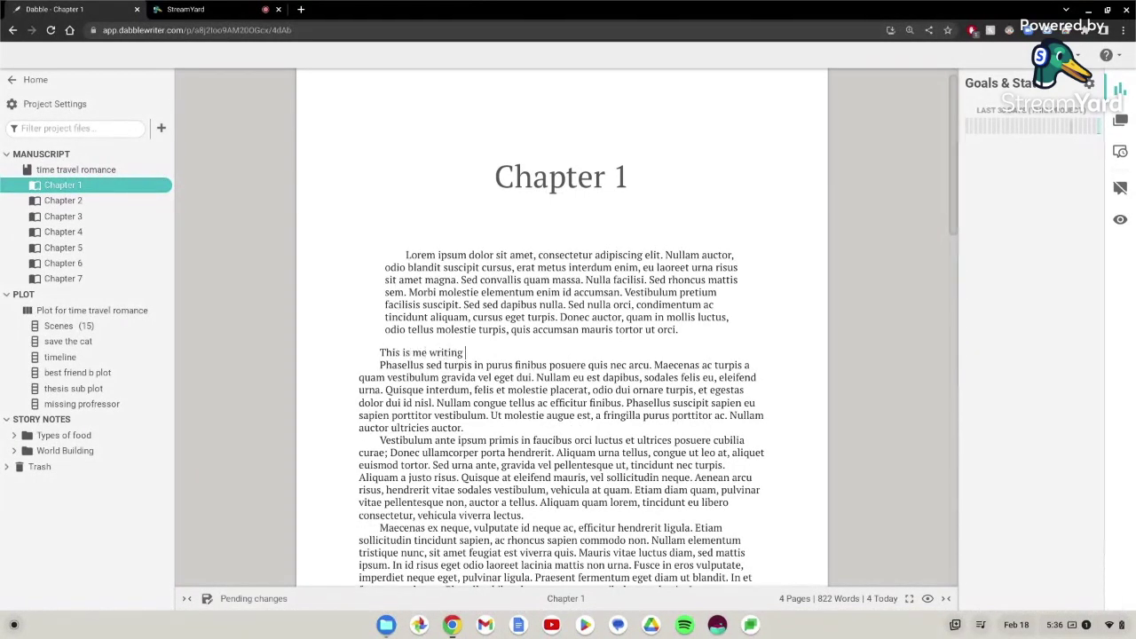
pyautogui.write('an exampe')
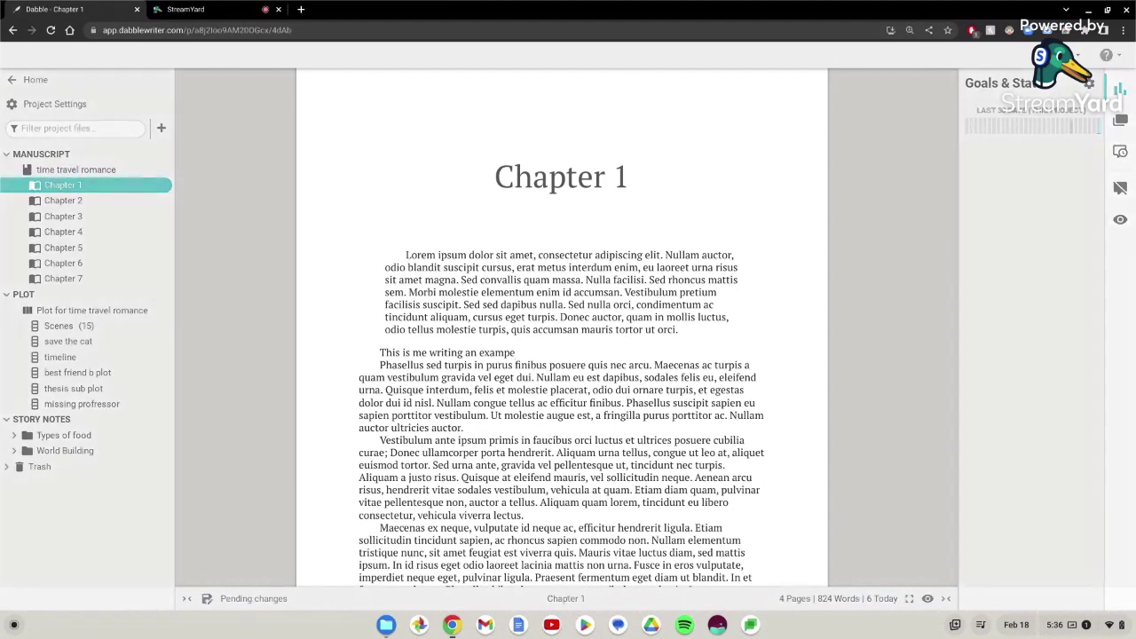
pyautogui.write(' sen')
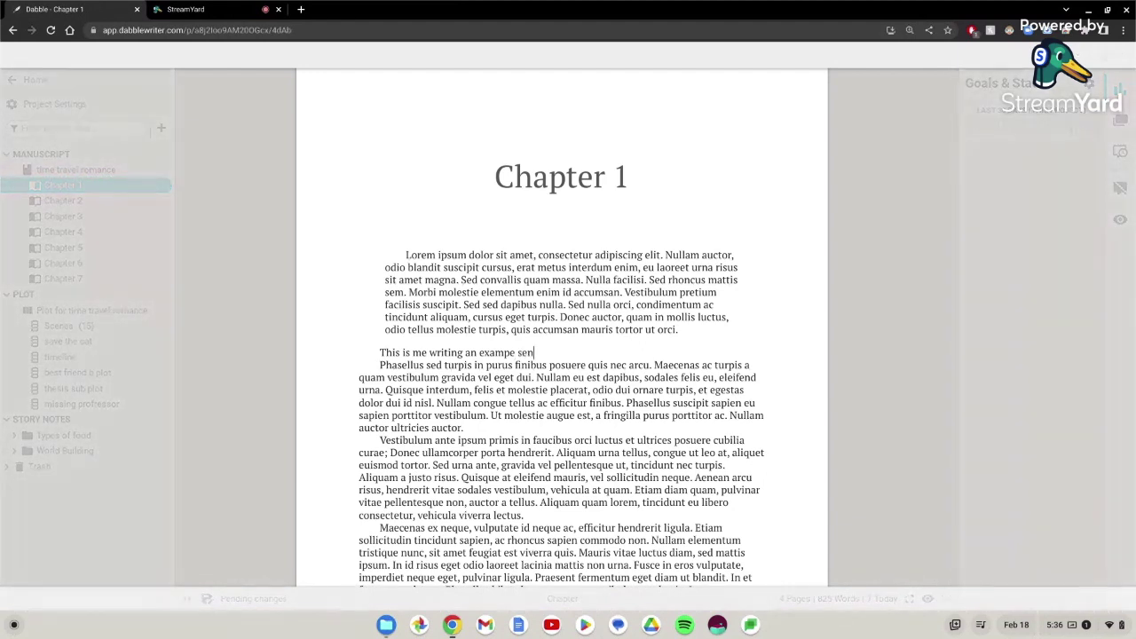
pyautogui.write('tence! woohoo')
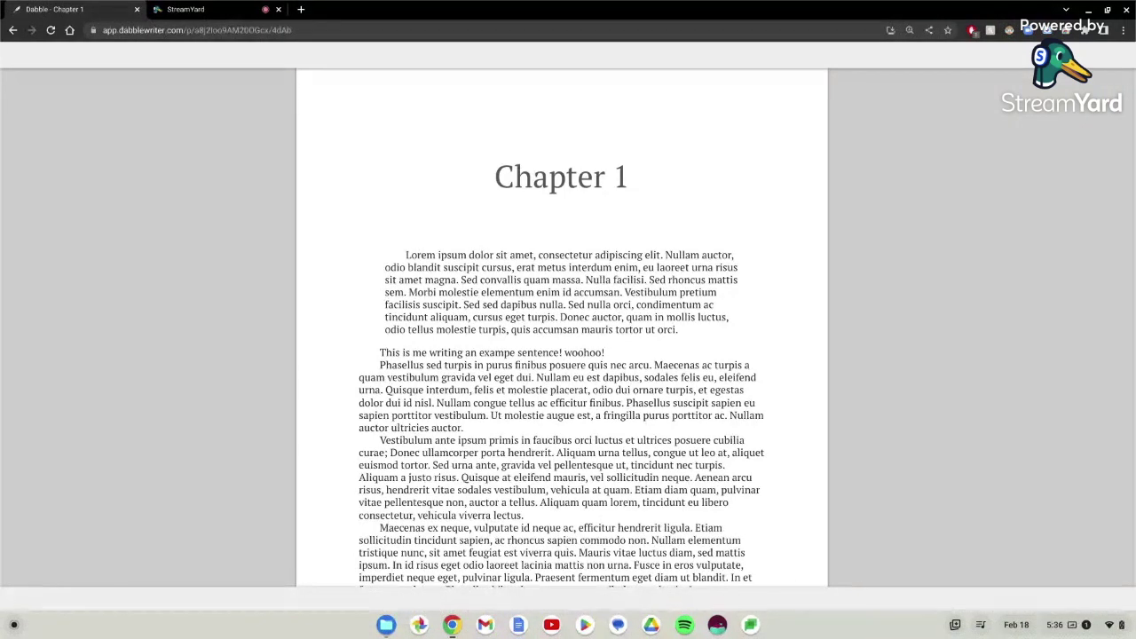
pyautogui.write('!')
# Step: Add a line of filler text, "ndsighhuishgoieshg sjgkbgreinrgklknkrgtioneriowetjnjkdrjlae", below the example sentence
pyautogui.press('Return')
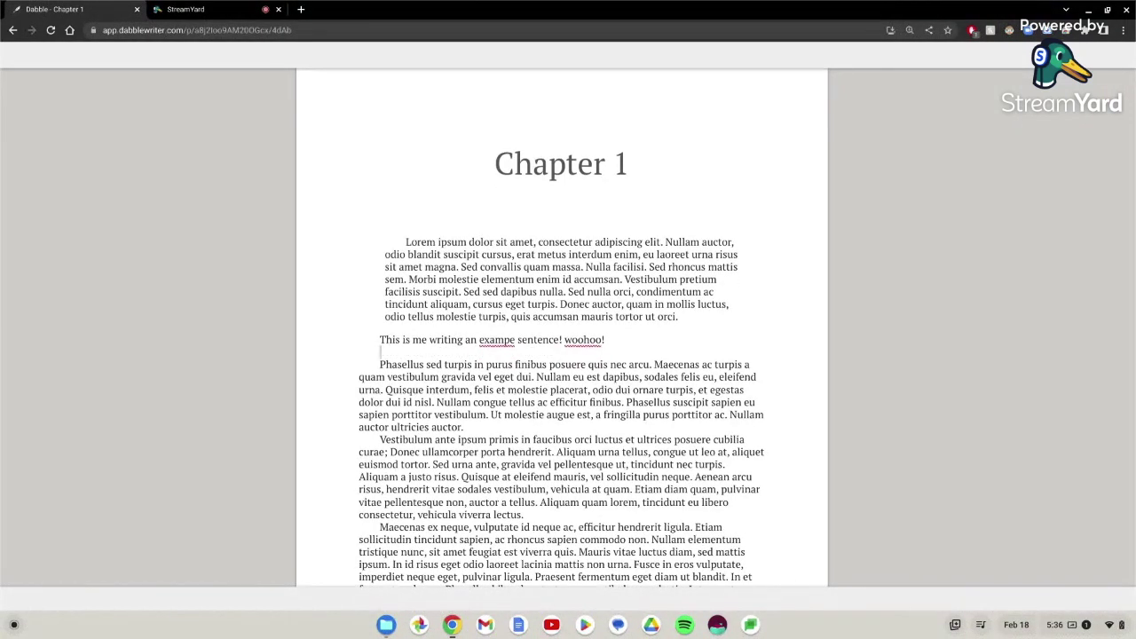
pyautogui.write('ndsighhuishgoieshg sjgkbgrei')
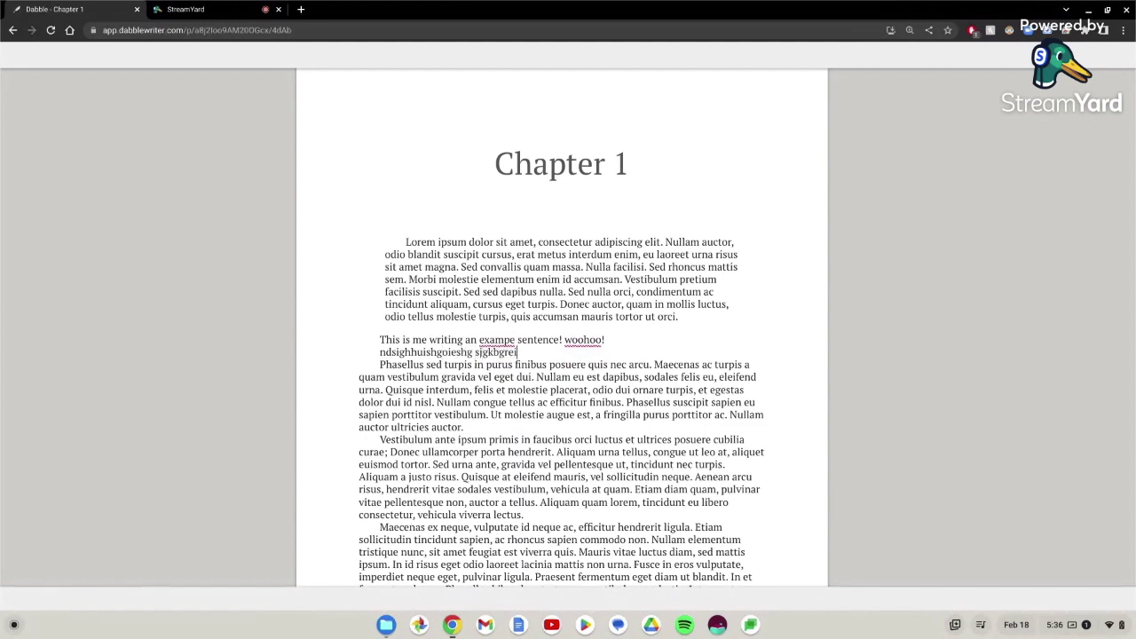
pyautogui.write('nrgklknkrgtioneriowetjnjkdrjlae')
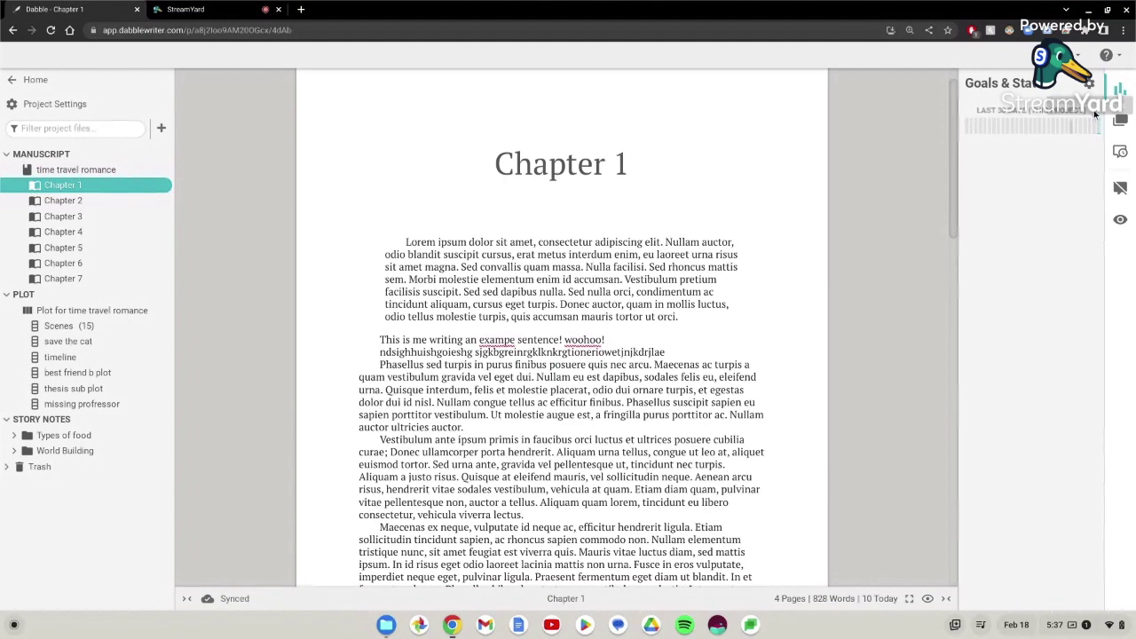
# Step: Open the project's goal settings and pick April 30, 2023 as the deadline, leaving the excluded word count at 0
pyautogui.click(1091, 83)
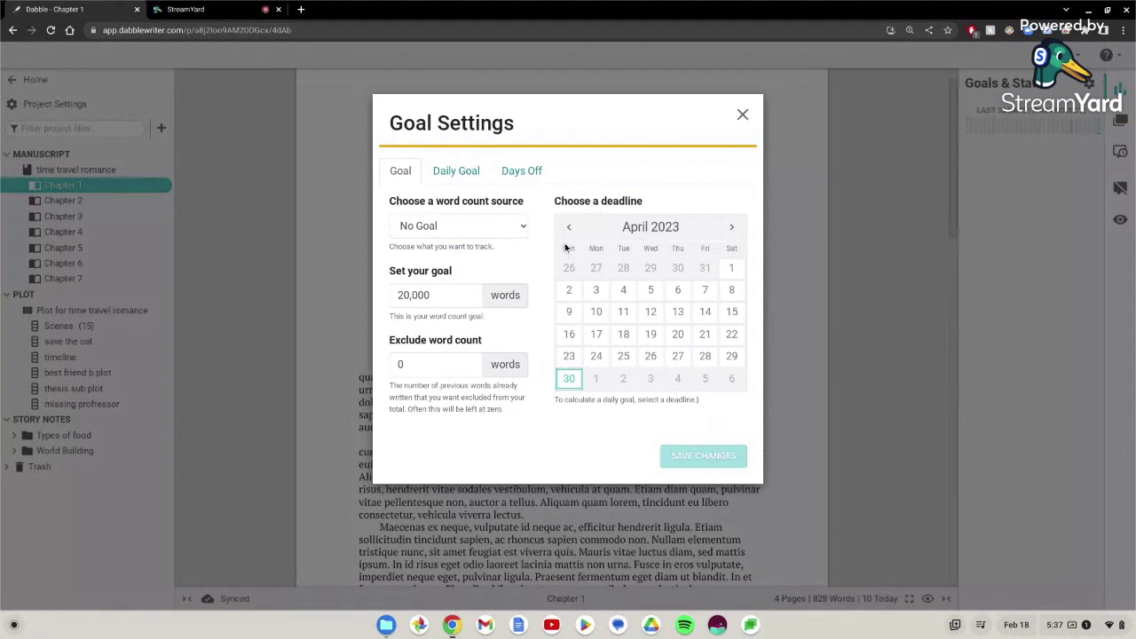
pyautogui.click(570, 380)
pyautogui.click(575, 385)
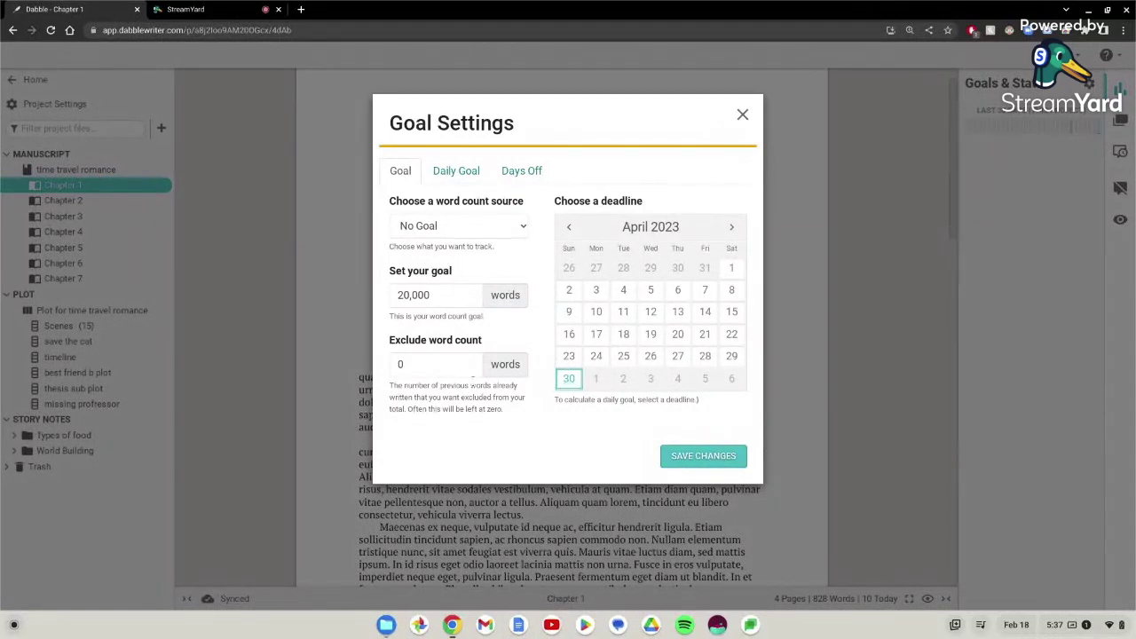
pyautogui.click(448, 373)
pyautogui.click(463, 394)
# Step: Look over the daily goal and days-off options, and save the goal with the book "time travel romance" as word count source
pyautogui.click(457, 172)
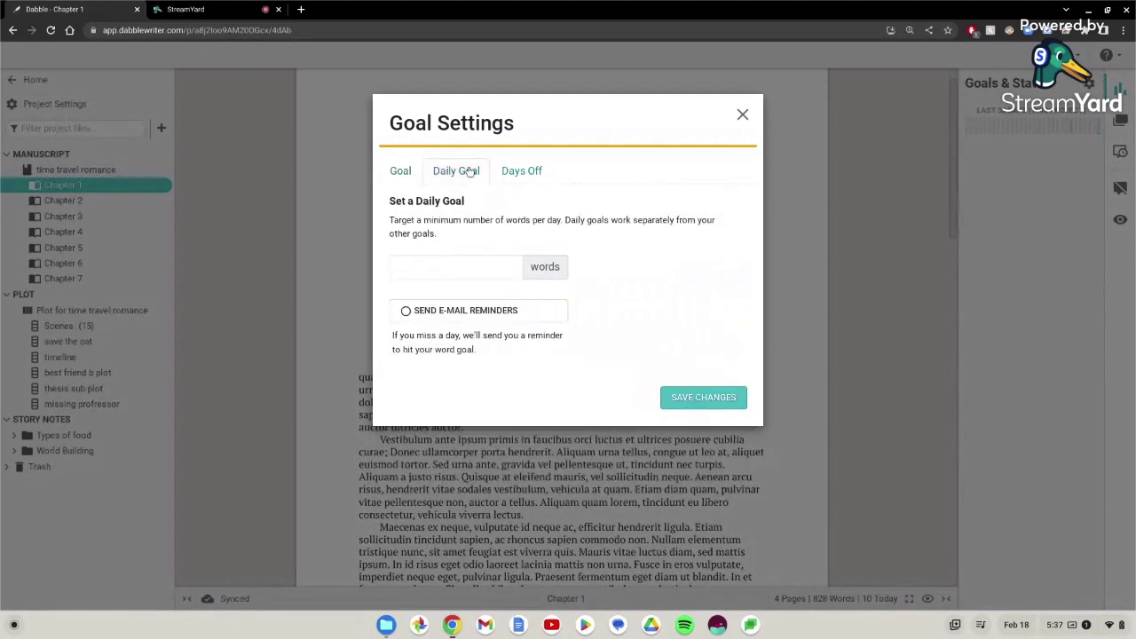
pyautogui.click(441, 263)
pyautogui.click(522, 173)
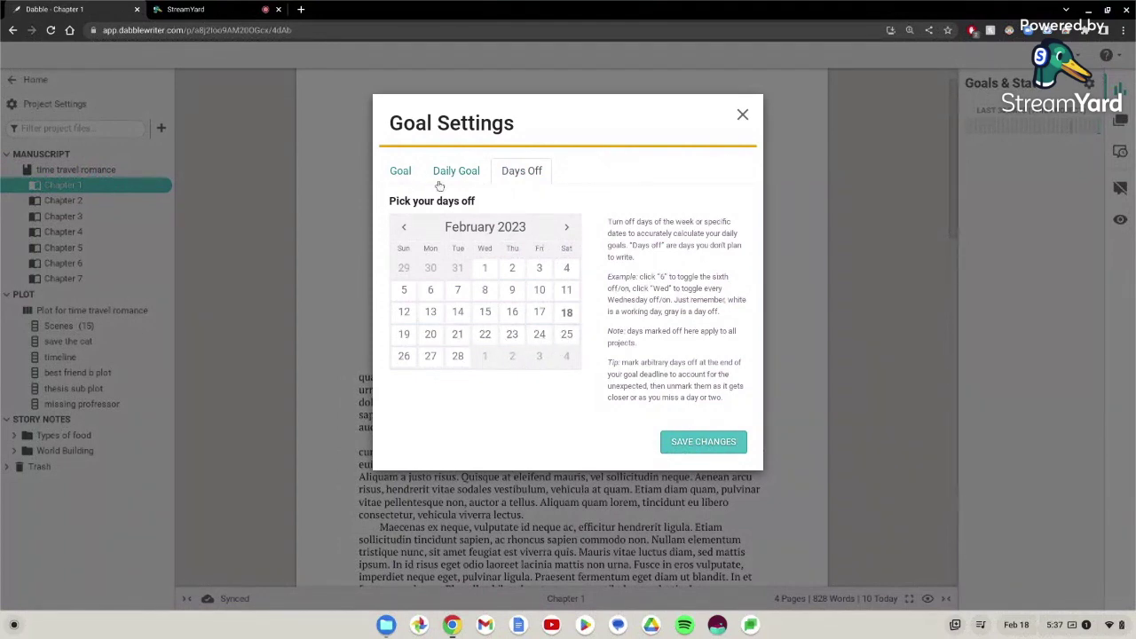
pyautogui.click(404, 172)
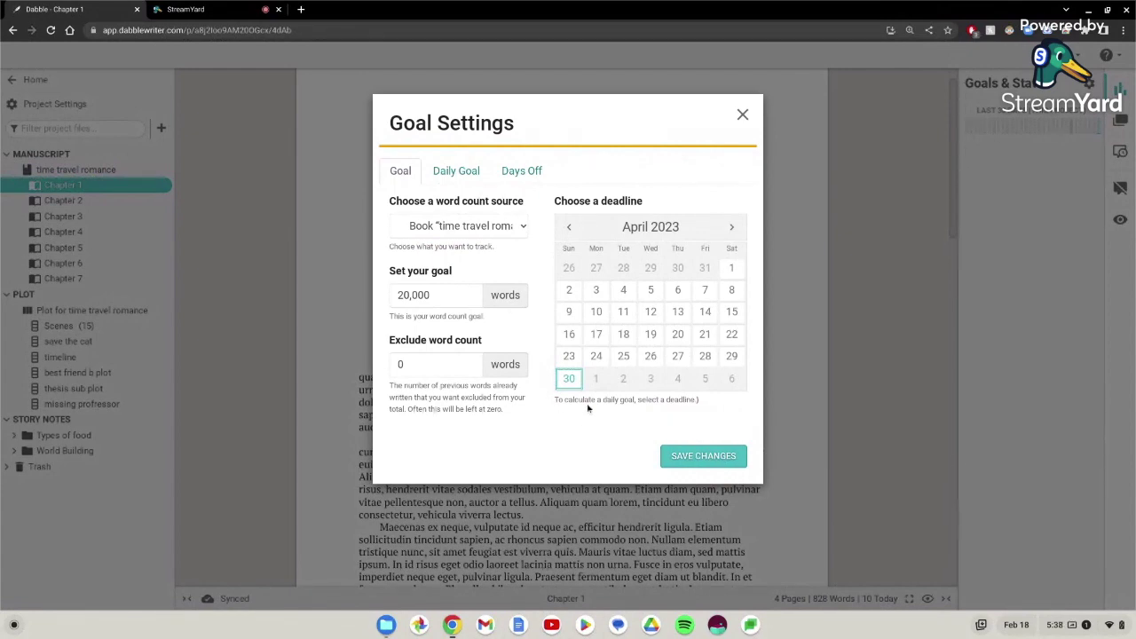
pyautogui.click(1093, 111)
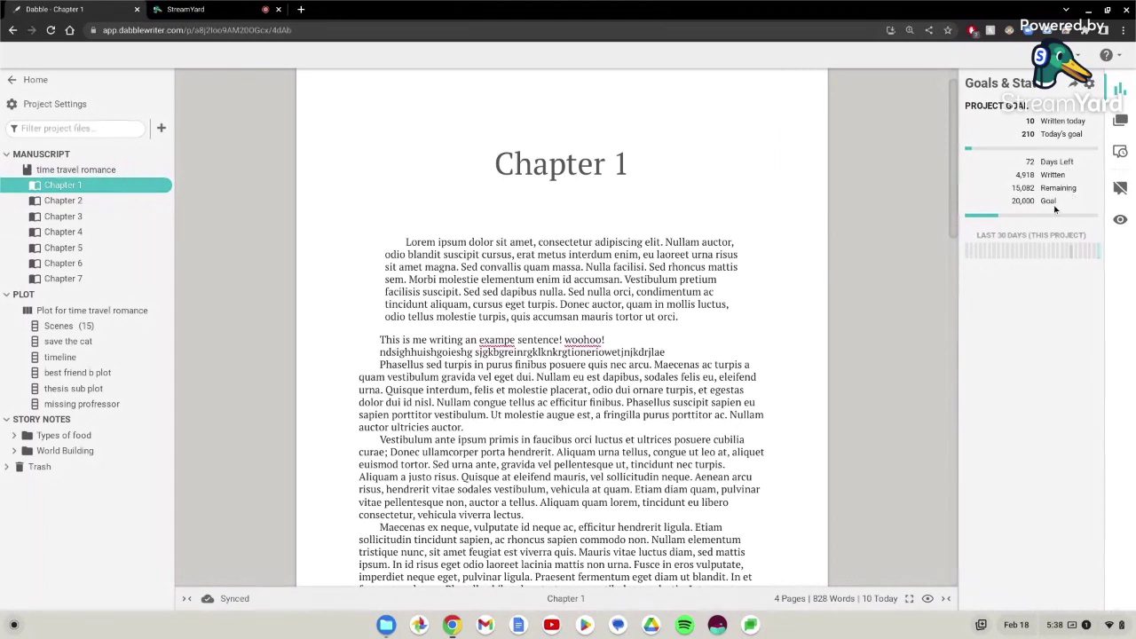
# Step: Examine the project goal's progress bars in Goals & Stats and recheck the goal's source, word target and deadline
pyautogui.moveTo(1061, 217)
pyautogui.moveTo(984, 221)
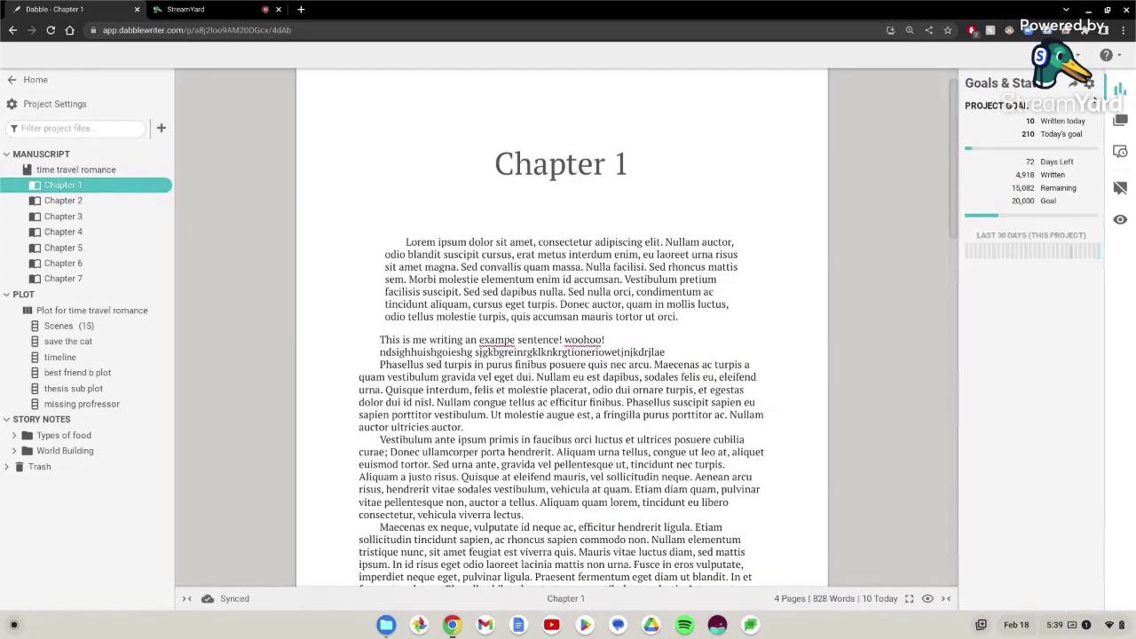
pyautogui.click(1091, 85)
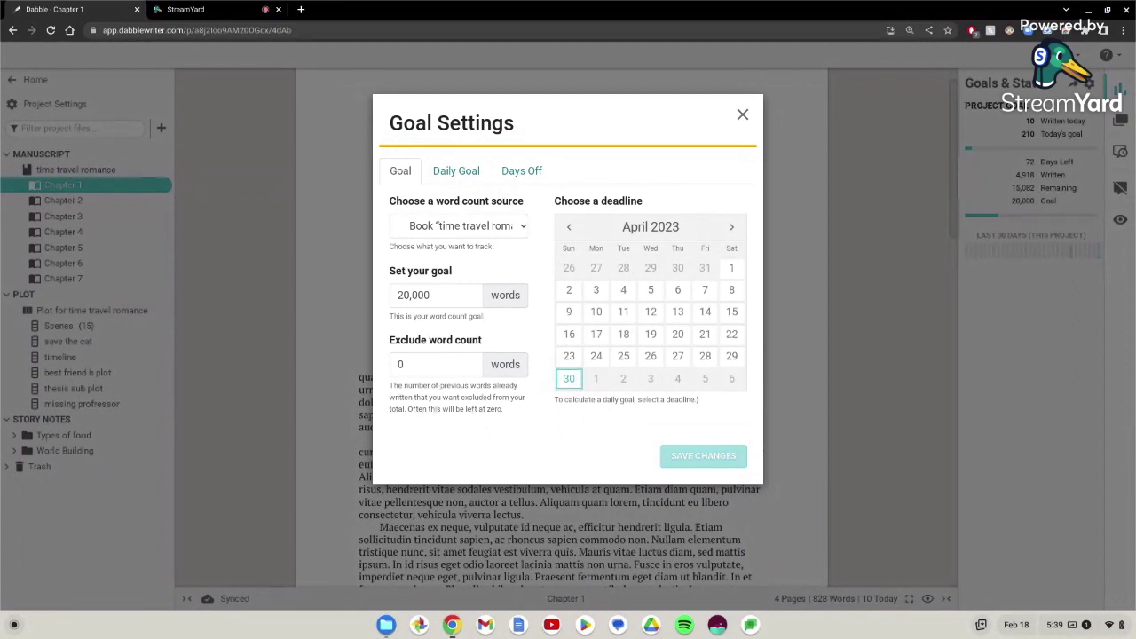
pyautogui.click(742, 115)
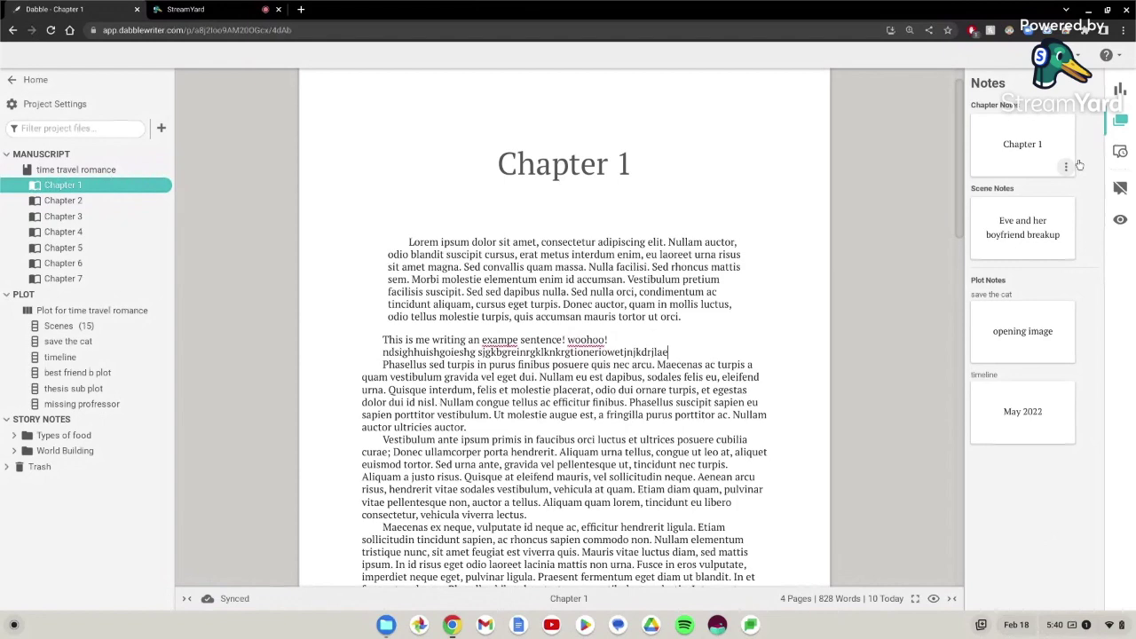
# Step: Look at the notes attached to Chapter 1, including the "opening image" plot note
pyautogui.click(1029, 330)
pyautogui.click(1030, 329)
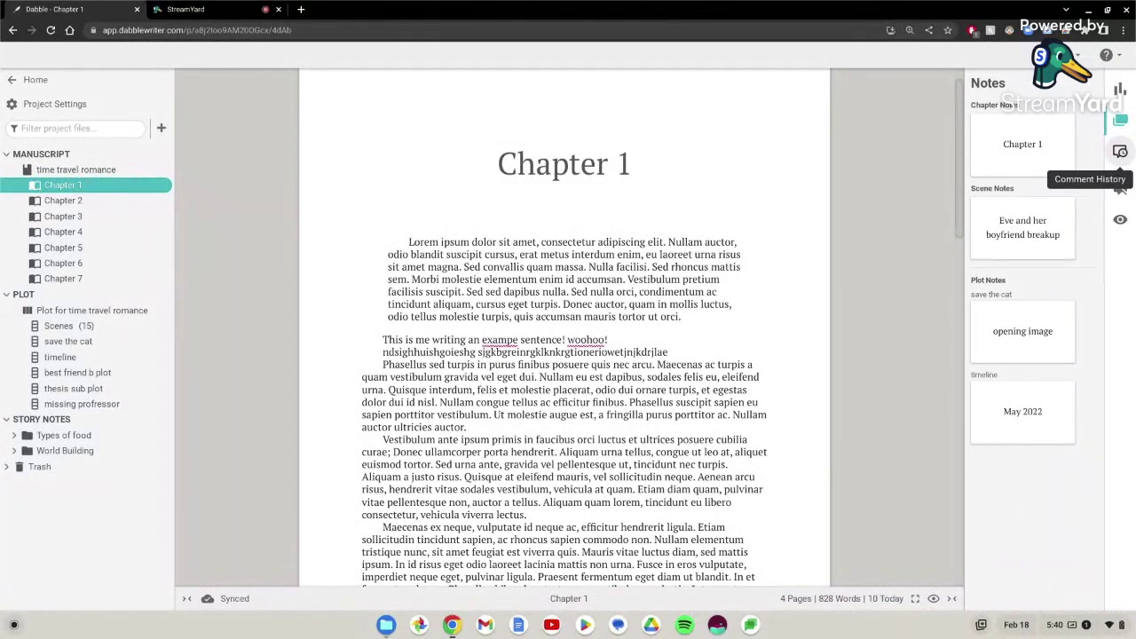
# Step: Open the comment history and comment "example comment to remember!" on the block quote's last sentence, beginning "Donec auctor"
pyautogui.click(1120, 151)
pyautogui.moveTo(560, 304); pyautogui.dragTo(691, 318)
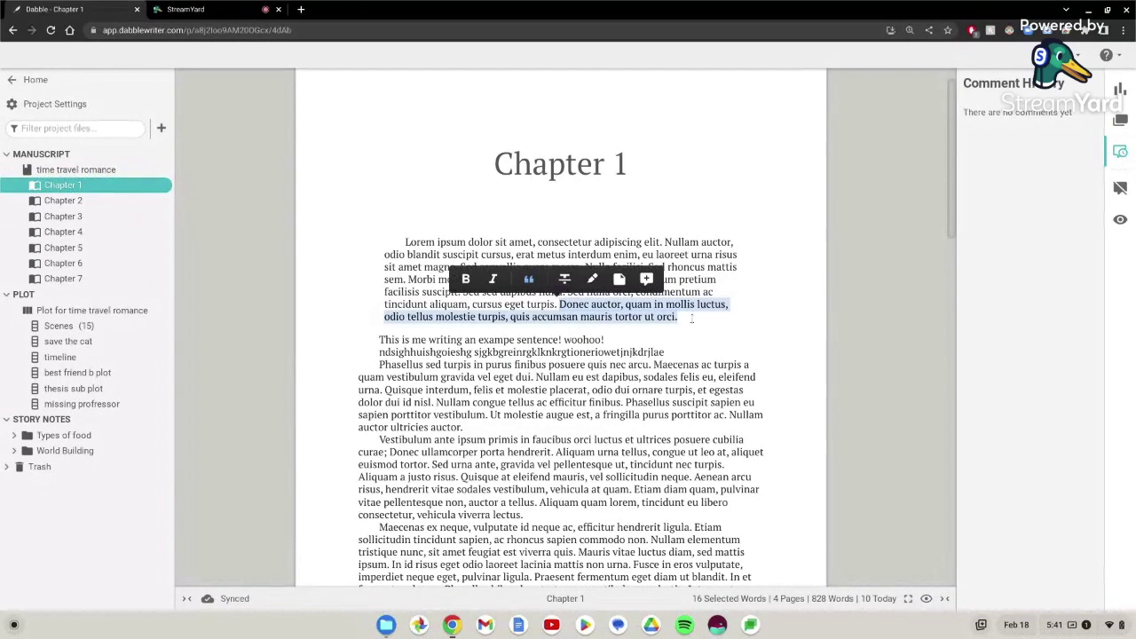
pyautogui.click(646, 279)
pyautogui.write('examp')
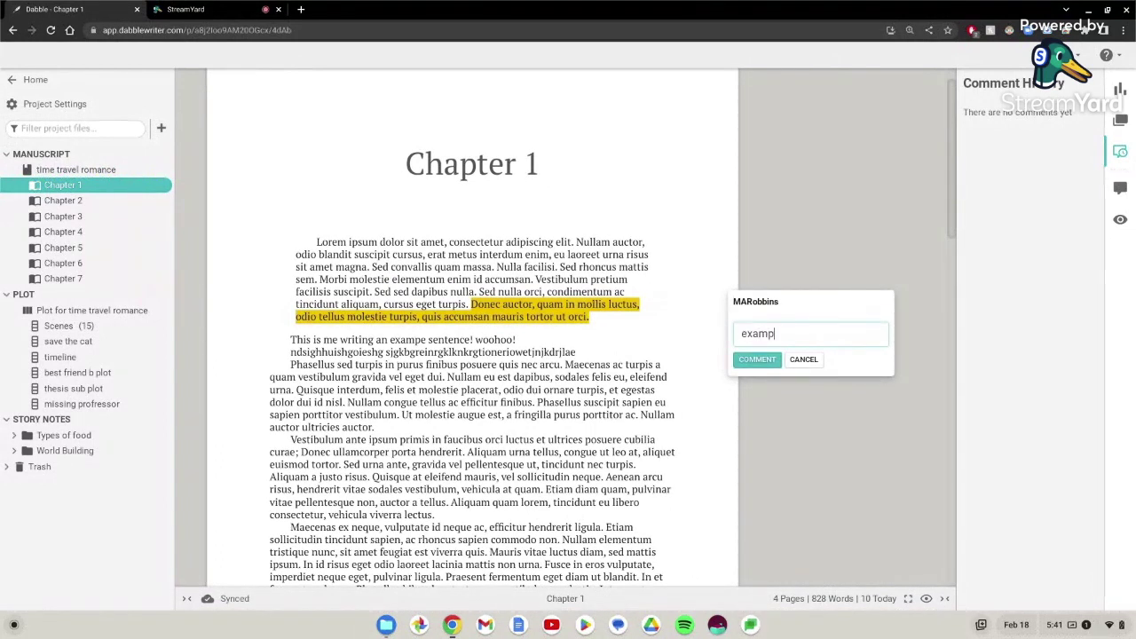
pyautogui.write('le comment to remember!')
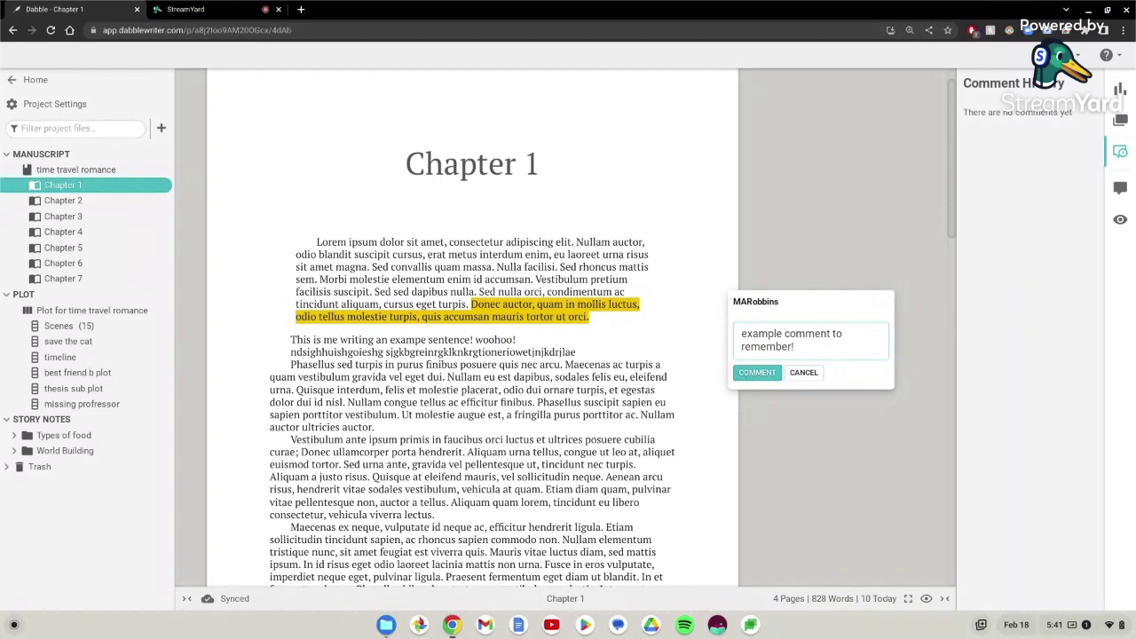
pyautogui.click(735, 373)
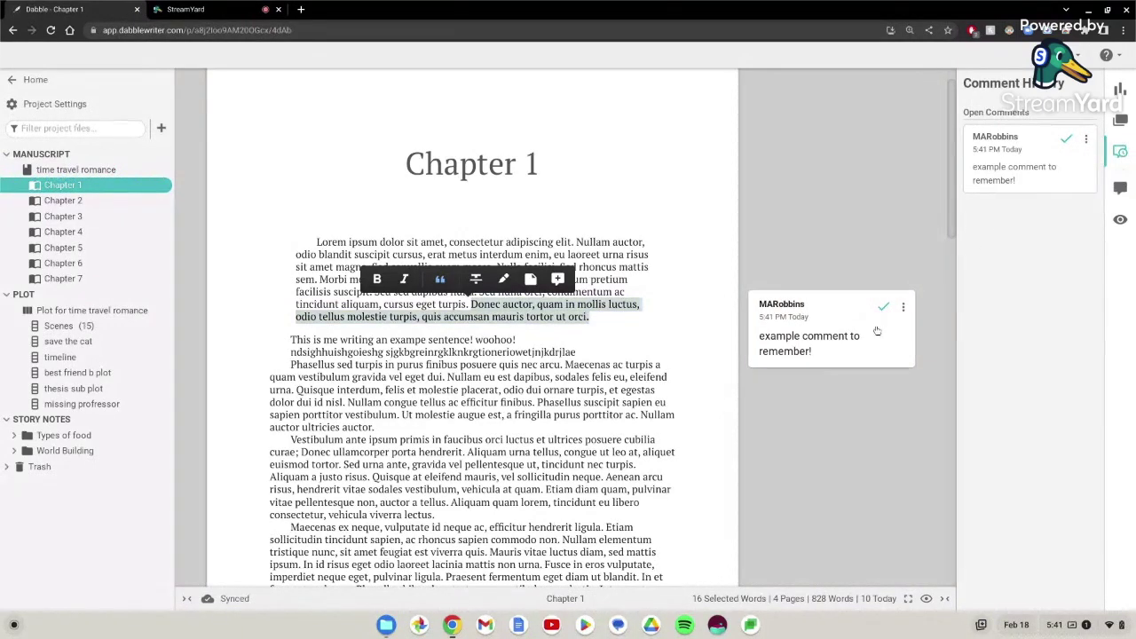
# Step: Hide the manuscript comments and look over the display options for spell checking, grammar checking, sticky notes and co-authors, returning to Goals & Stats
pyautogui.click(1121, 187)
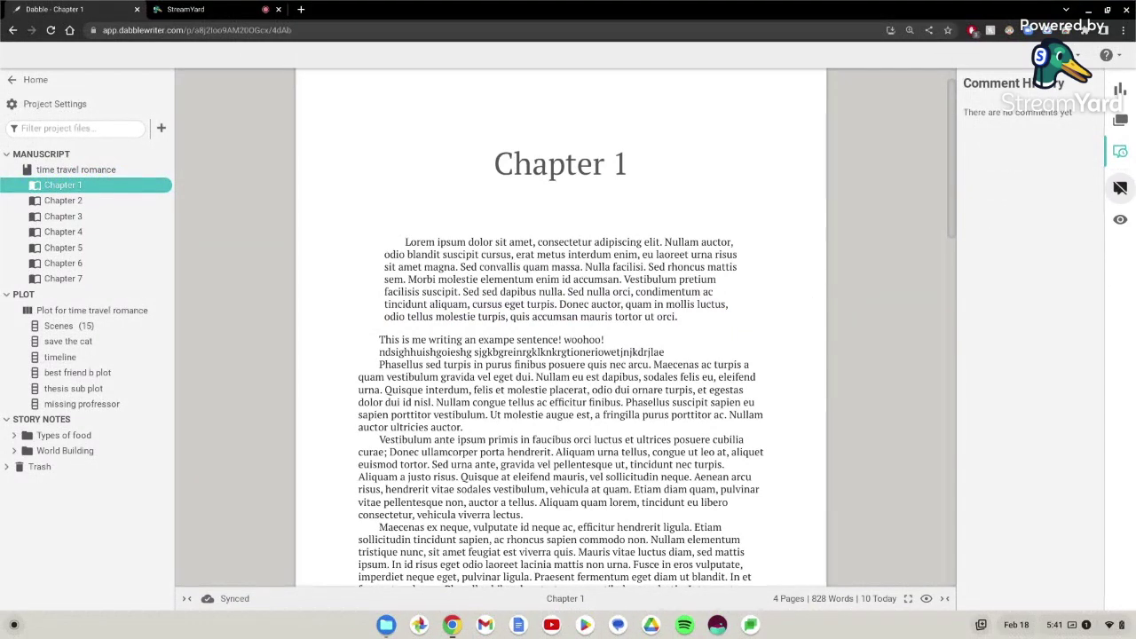
pyautogui.click(1121, 220)
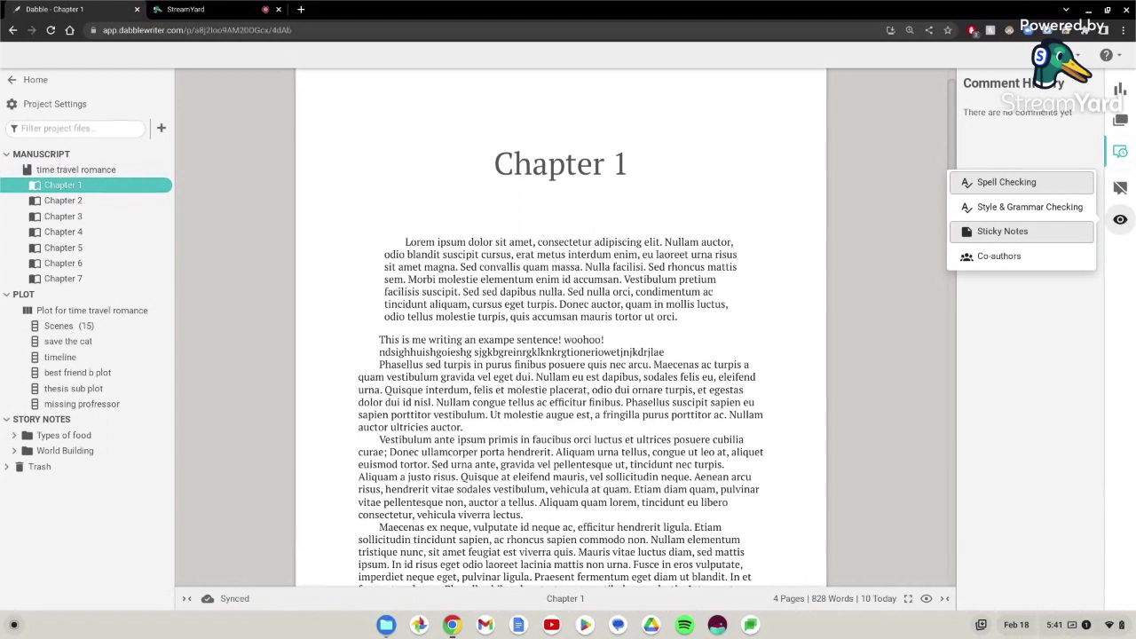
pyautogui.click(1120, 89)
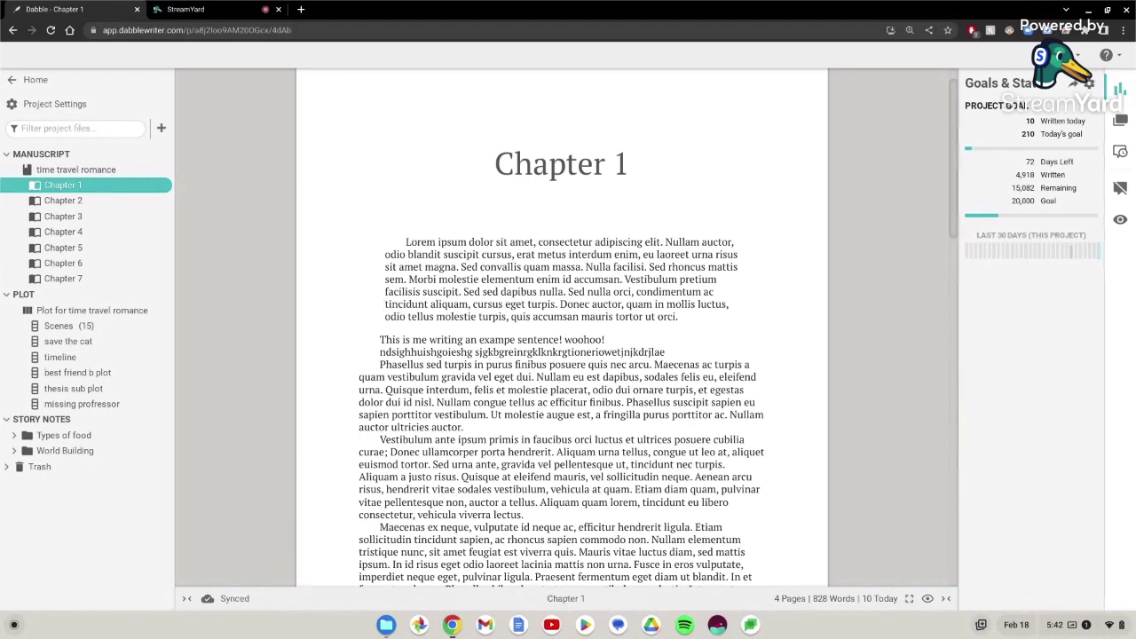
# Step: Select the block quote's last two lines and cycle the paragraph style through plain and centred italic back to block quote
pyautogui.moveTo(384, 303); pyautogui.dragTo(755, 317)
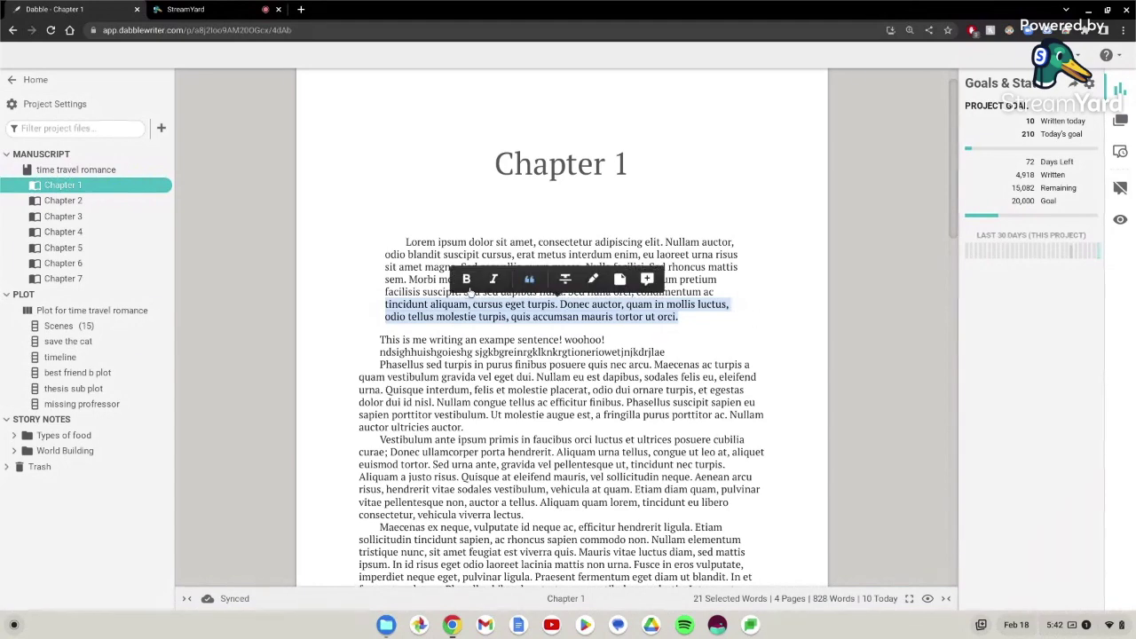
pyautogui.click(527, 279)
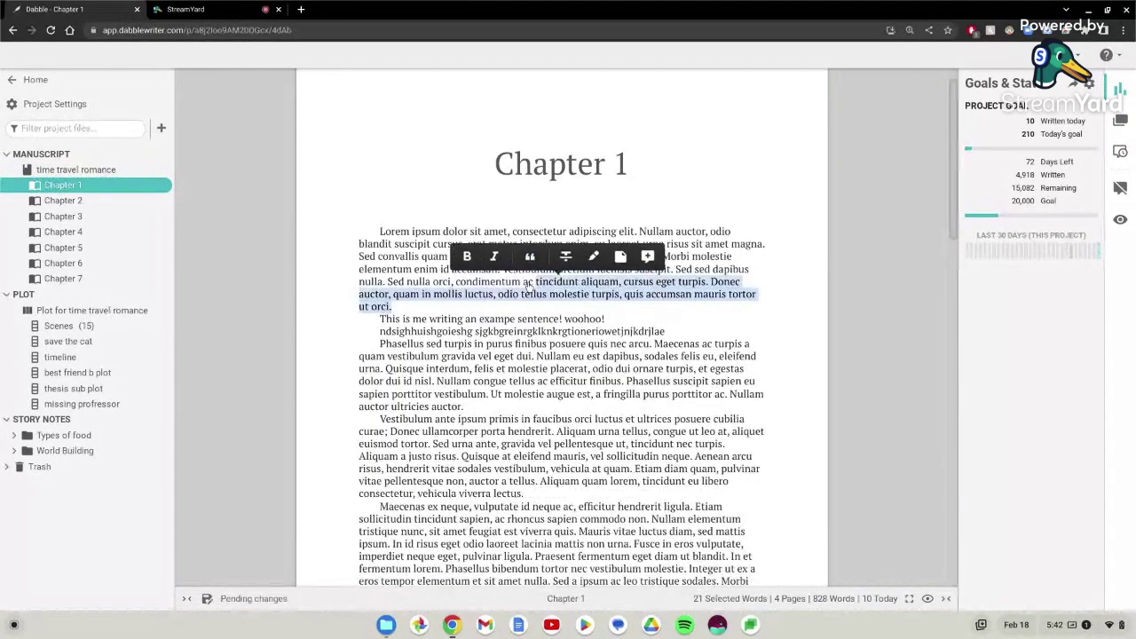
pyautogui.click(530, 257)
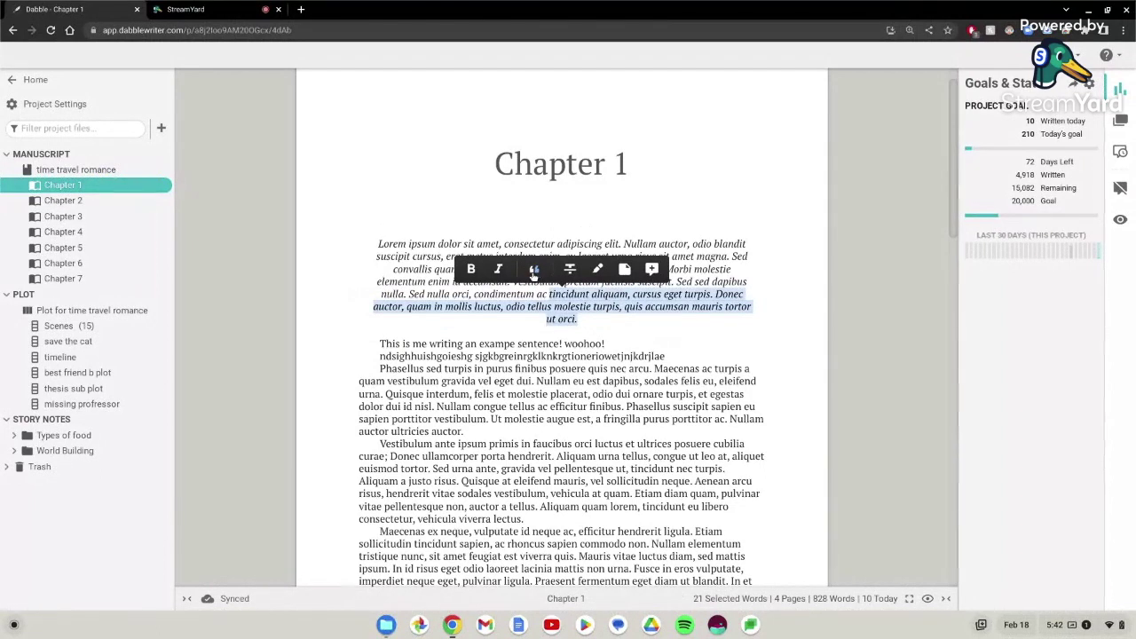
pyautogui.click(535, 270)
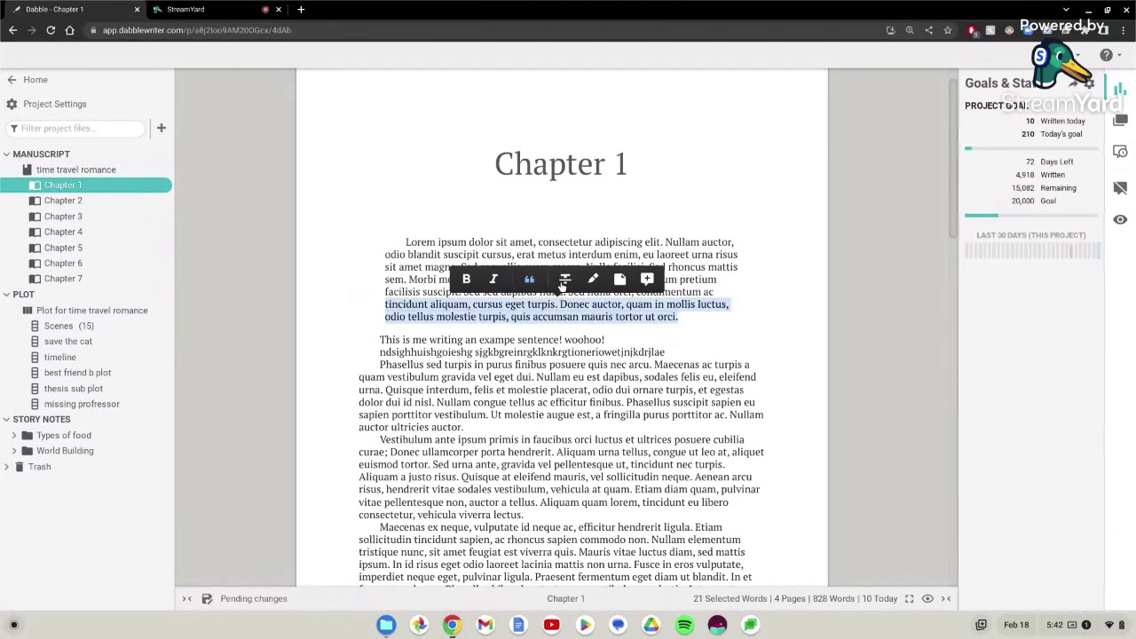
# Step: Highlight the block quote's last two lines, starting at "tincidunt aliquam", in light purple
pyautogui.click(593, 279)
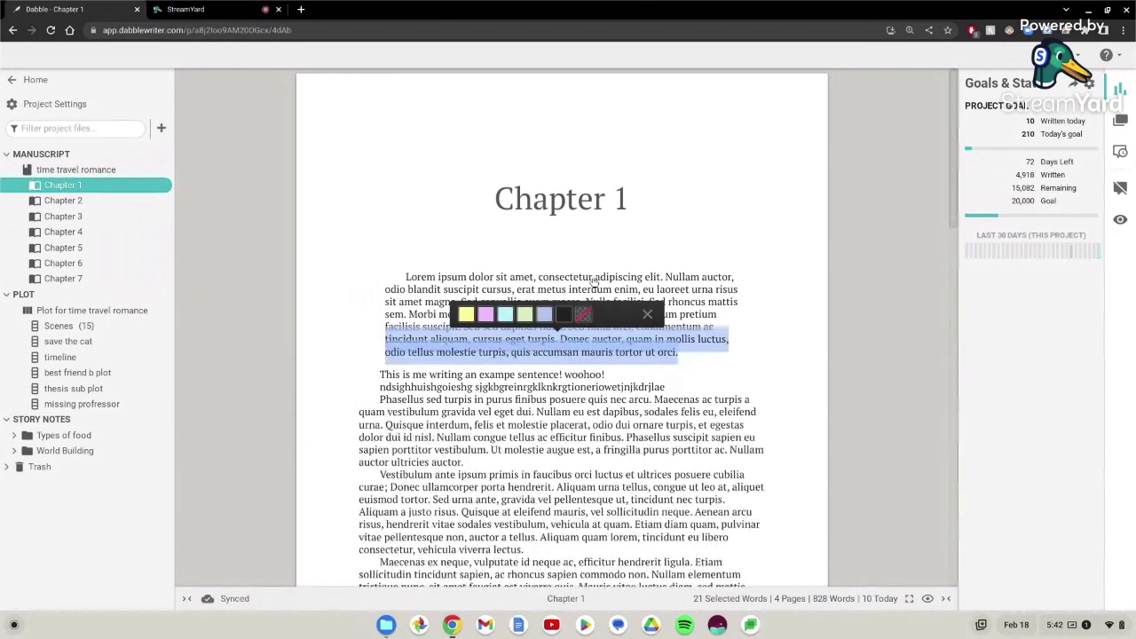
pyautogui.click(489, 319)
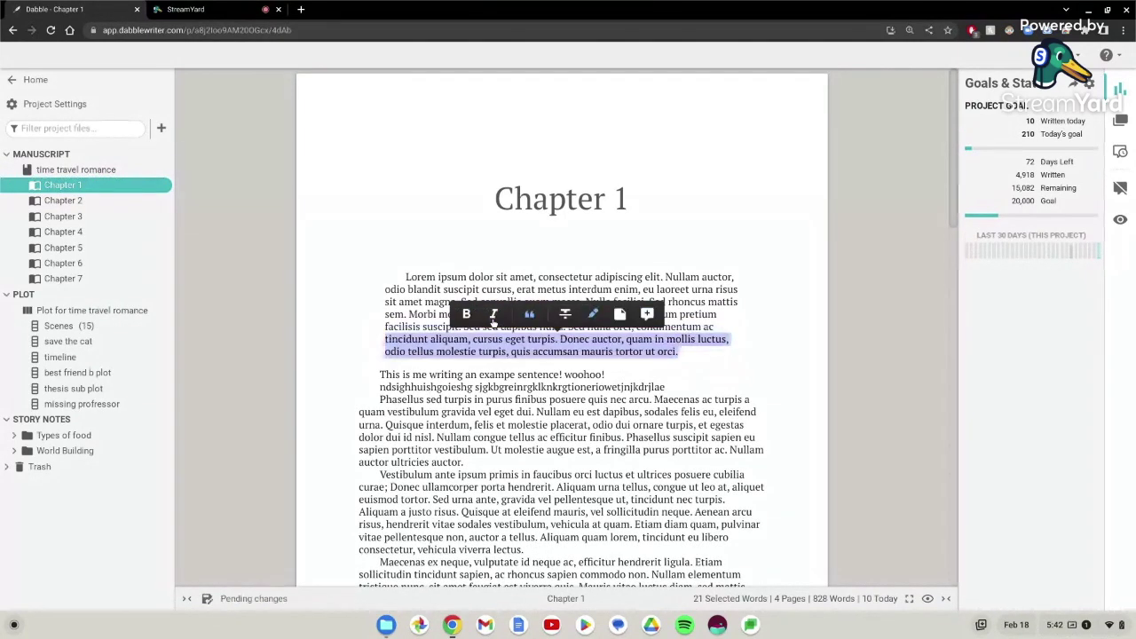
# Step: Remove the highlight colour from the block quote's last two lines
pyautogui.click(593, 315)
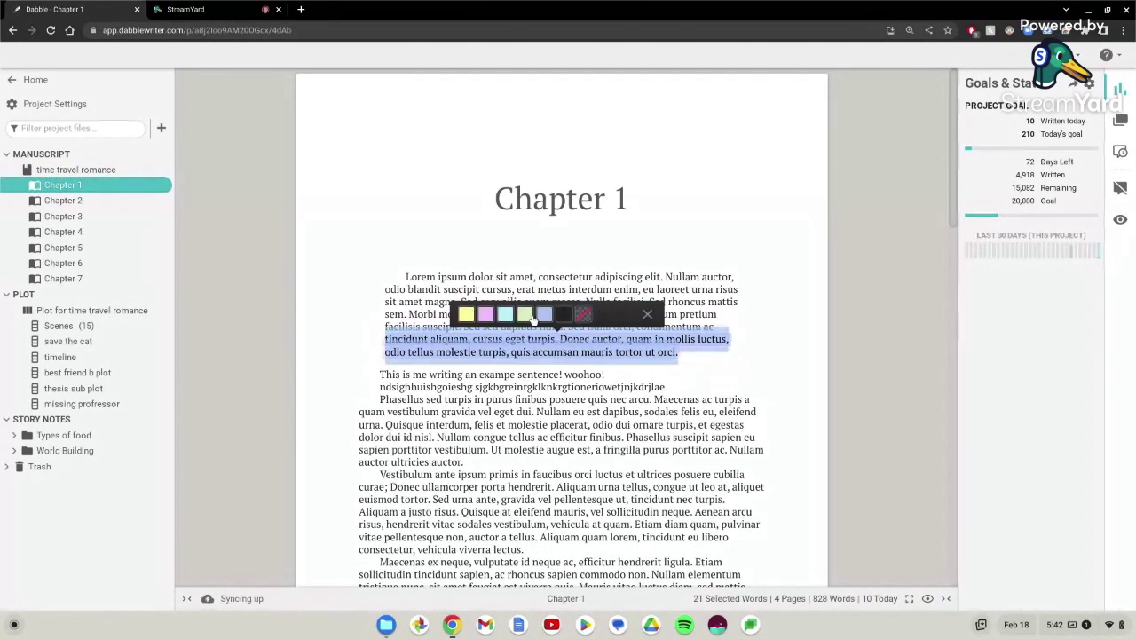
pyautogui.click(584, 315)
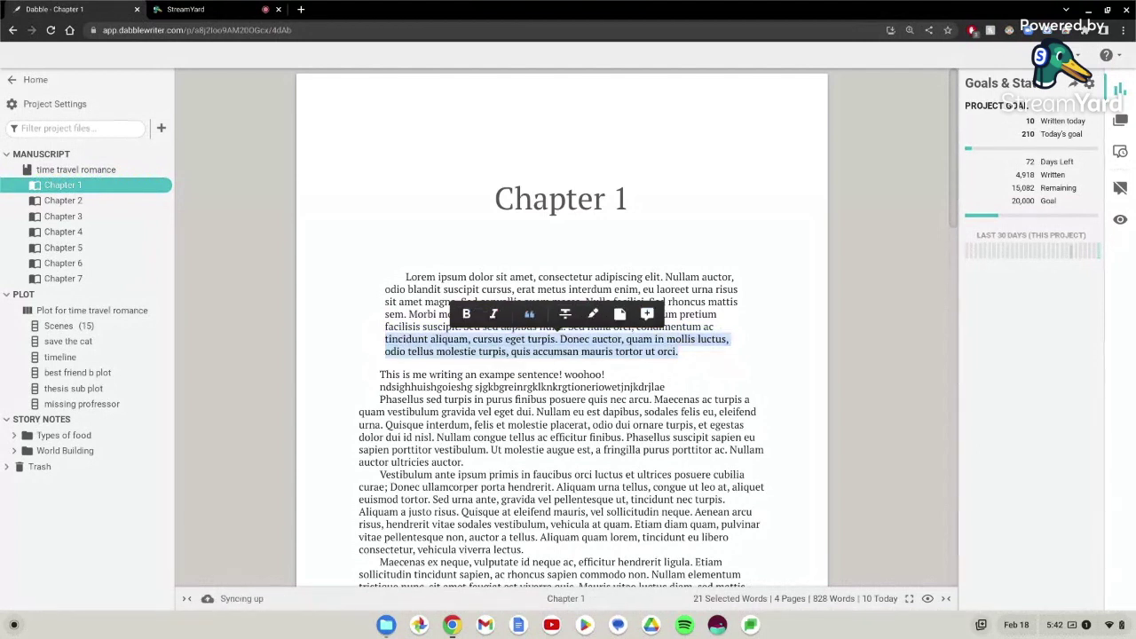
# Step: Add a sticky note to Chapter 1 reading "need to integrate the main character's cat!"
pyautogui.click(593, 314)
pyautogui.click(486, 316)
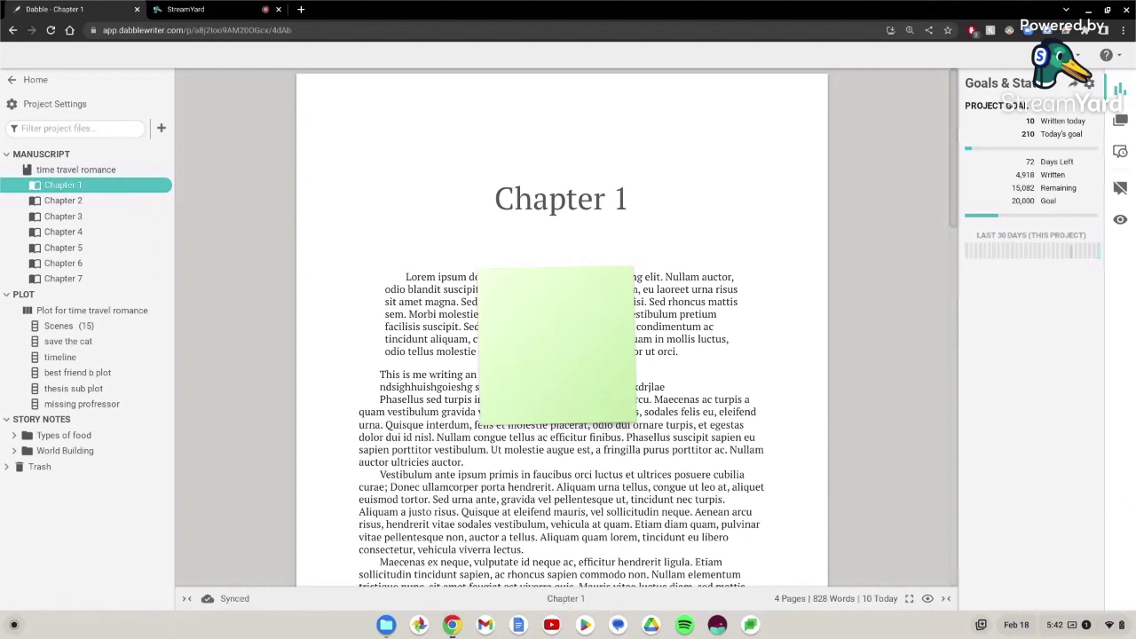
pyautogui.write('need to integrate the main')
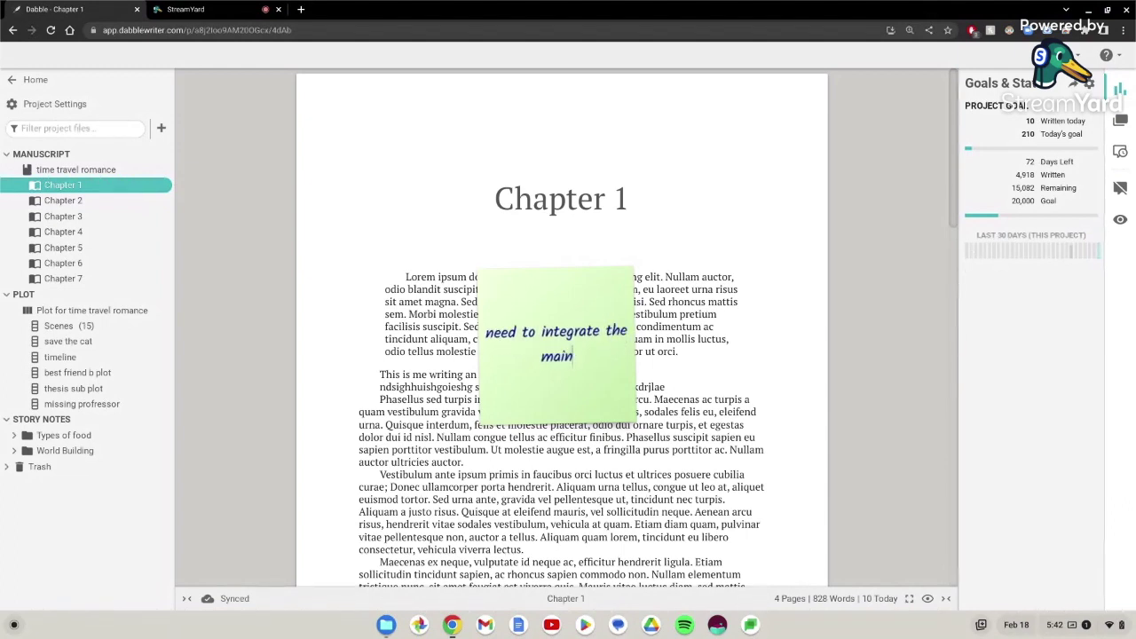
pyautogui.write(' character')
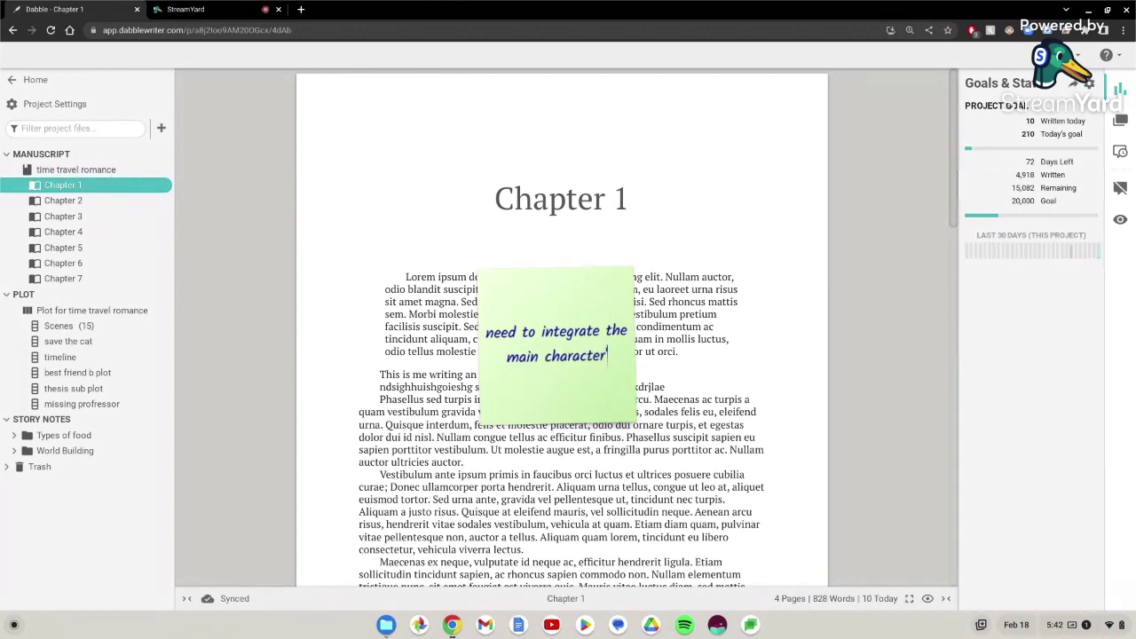
pyautogui.write("'s cat!")
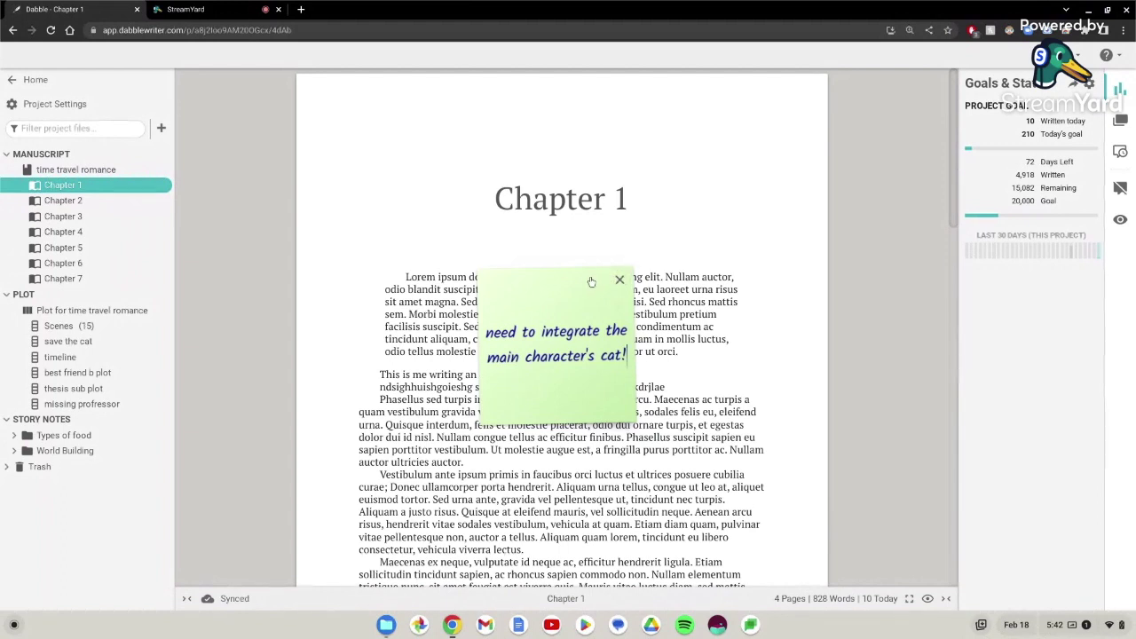
# Step: Move the sticky note to the page's right edge beside the block quote and delete it
pyautogui.click(519, 164)
pyautogui.moveTo(479, 289); pyautogui.dragTo(726, 287)
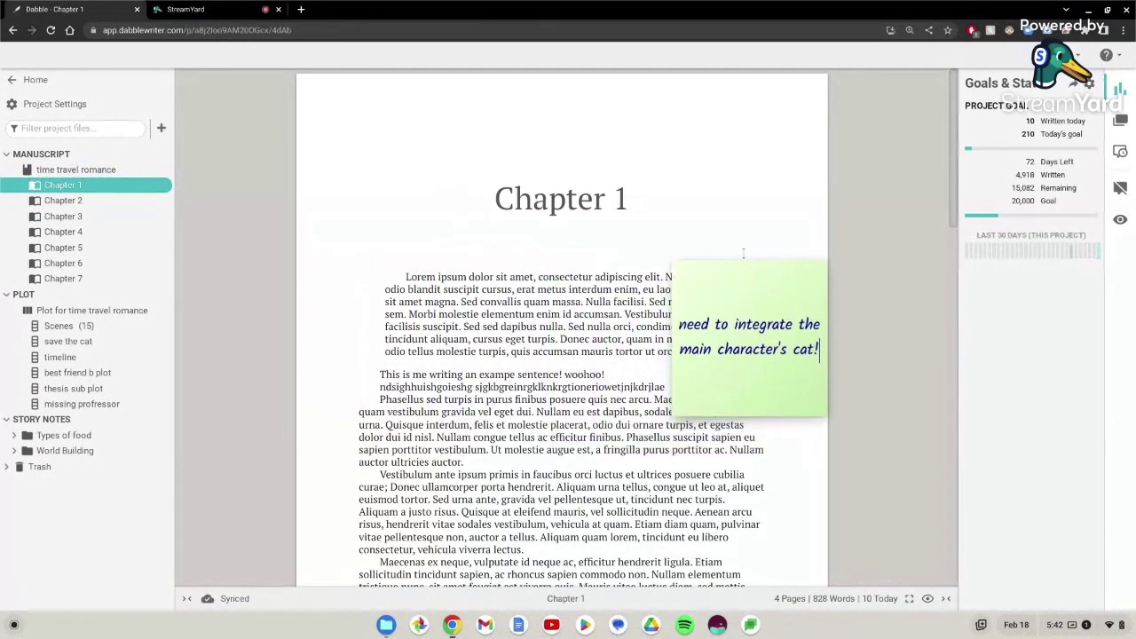
pyautogui.scroll(-1, 676, 382)
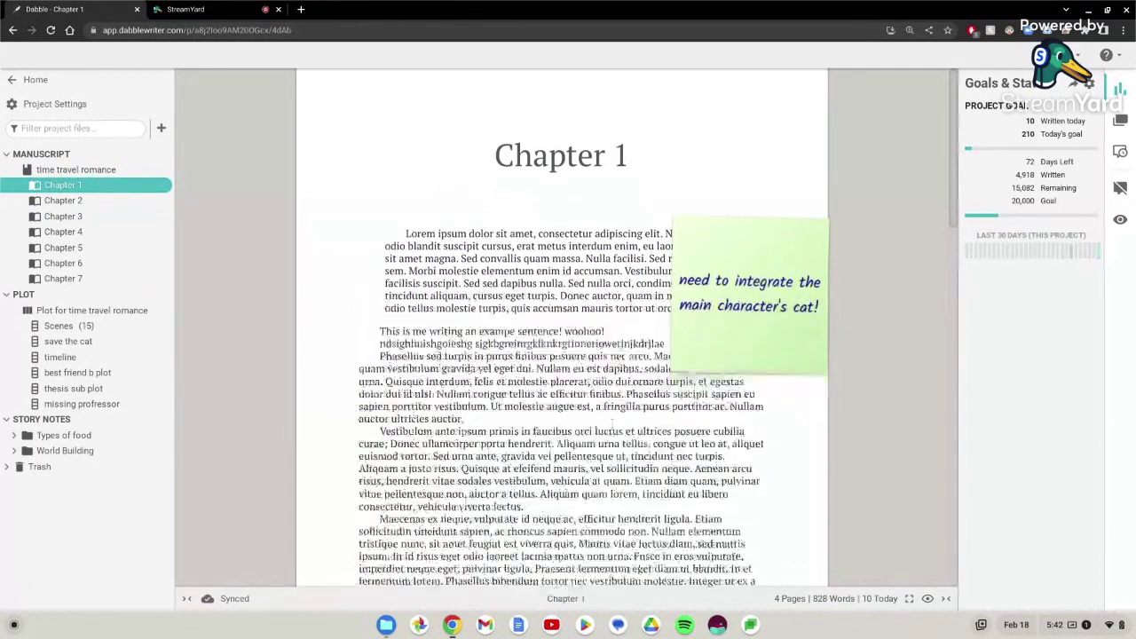
pyautogui.click(815, 191)
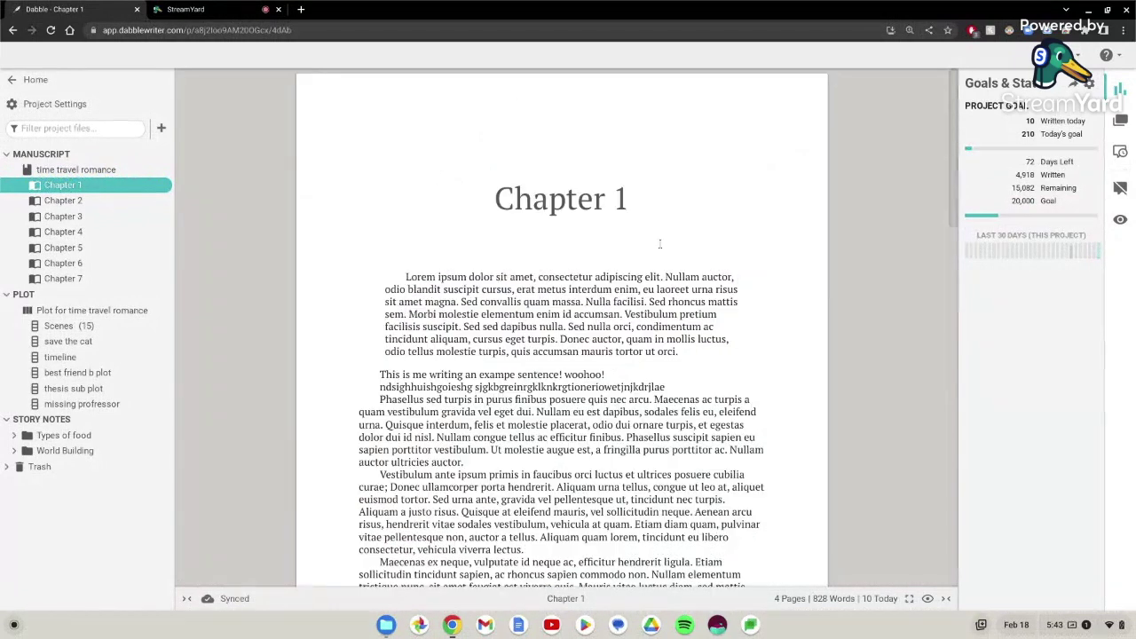
pyautogui.moveTo(625, 314); pyautogui.dragTo(687, 351)
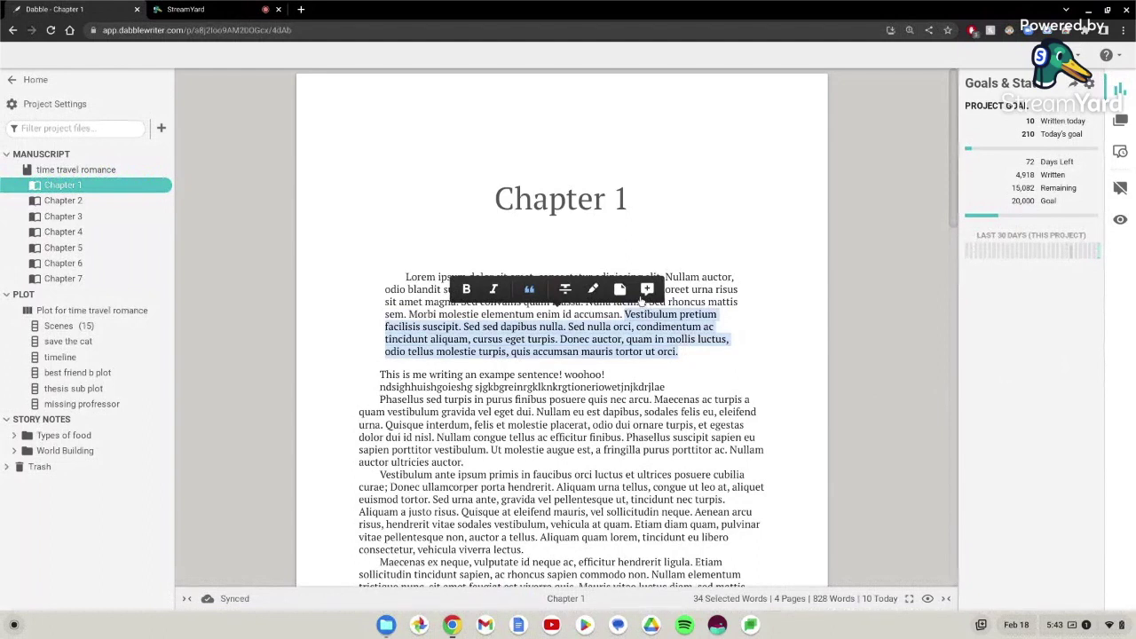
pyautogui.click(647, 290)
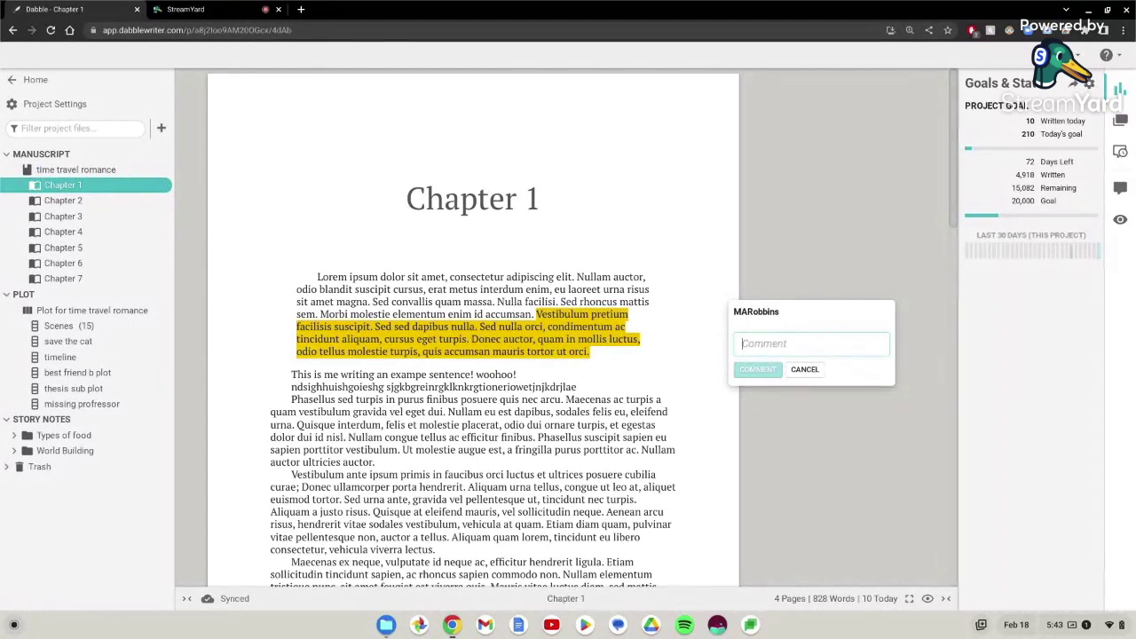
pyautogui.click(805, 369)
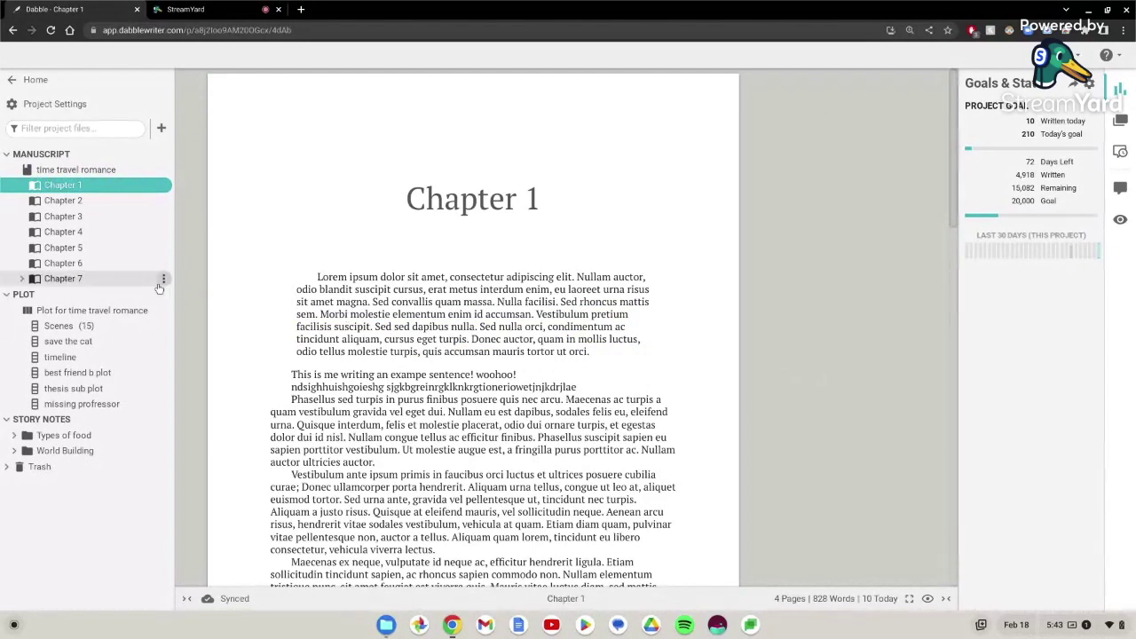
# Step: Open the time travel romance plot grid, expand Chapter 1's scenes and read the "Eve and her boyfriend breakup" scene card
pyautogui.click(81, 312)
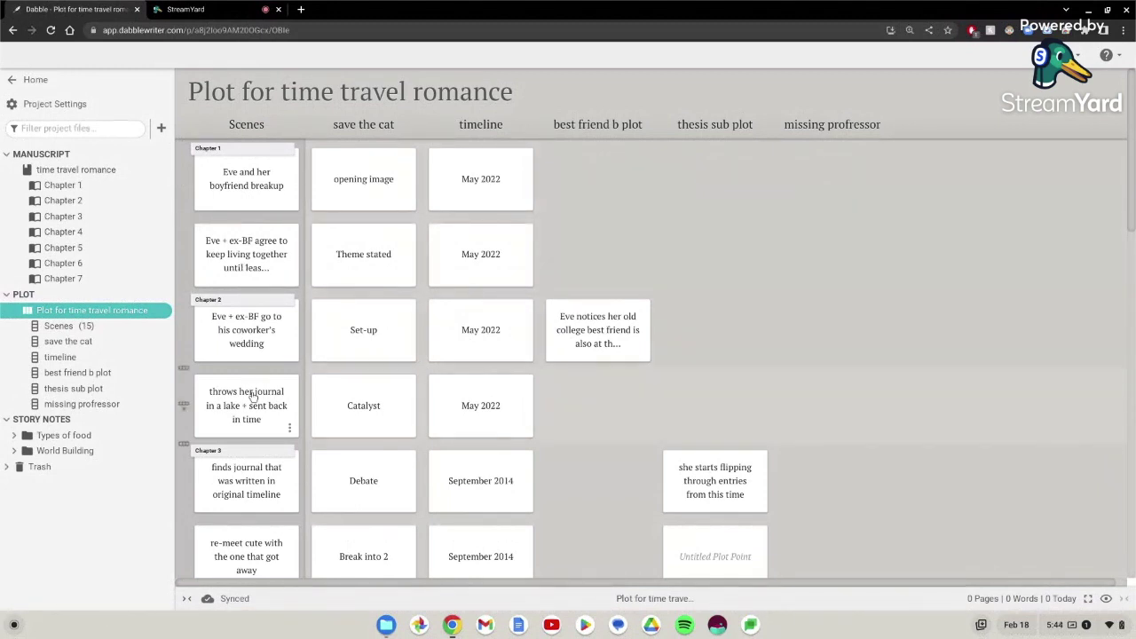
pyautogui.scroll(-3, 253, 398)
pyautogui.scroll(3, 253, 396)
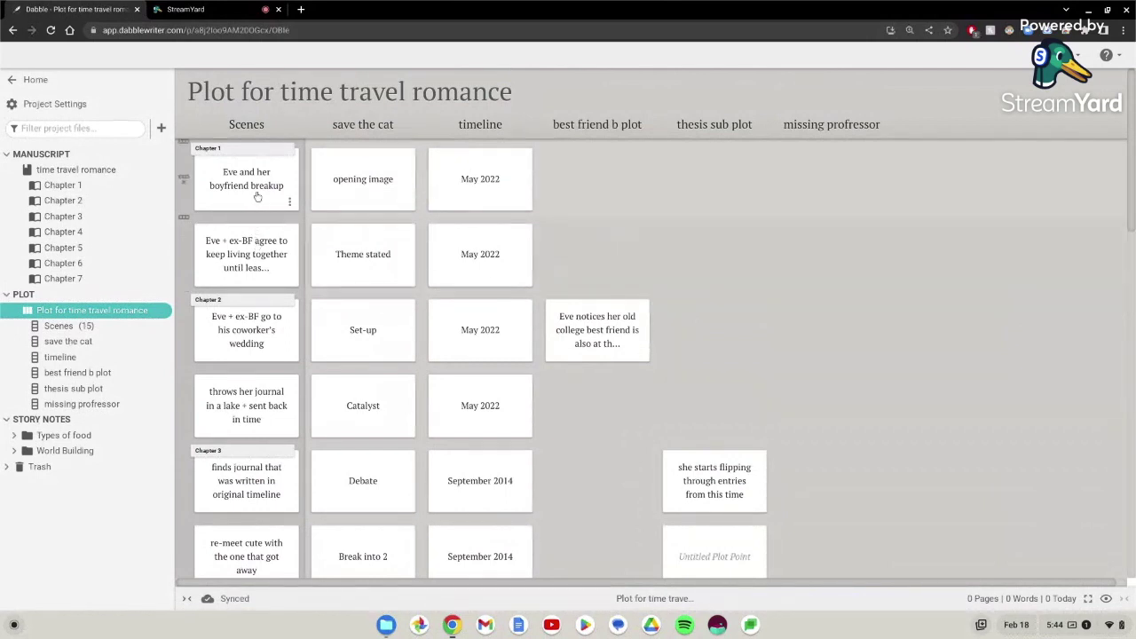
pyautogui.click(21, 185)
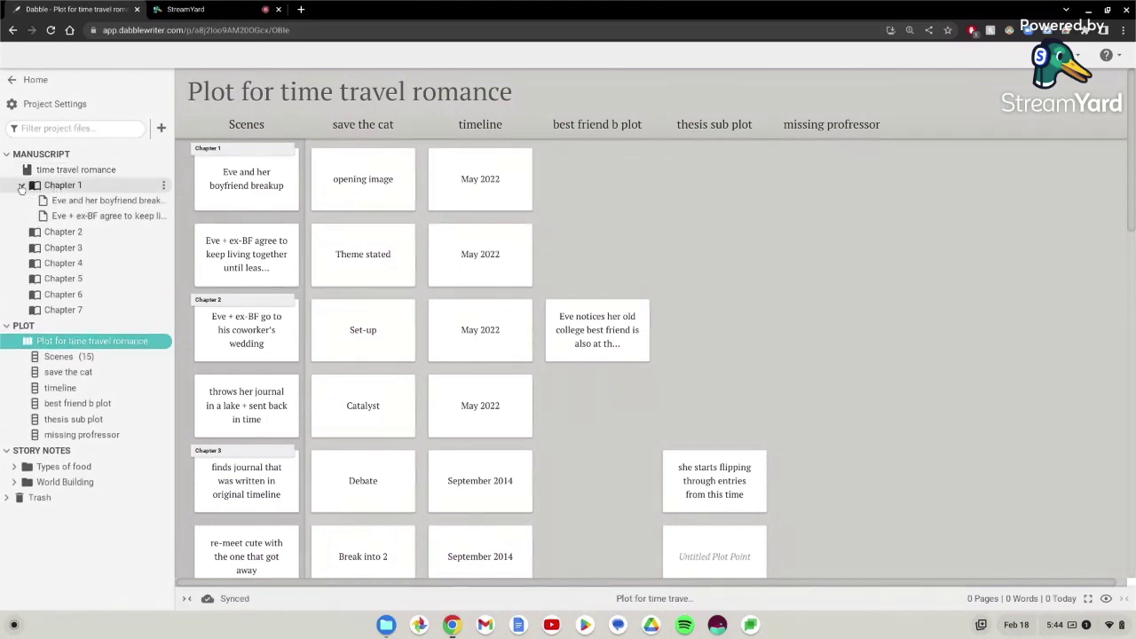
pyautogui.click(267, 202)
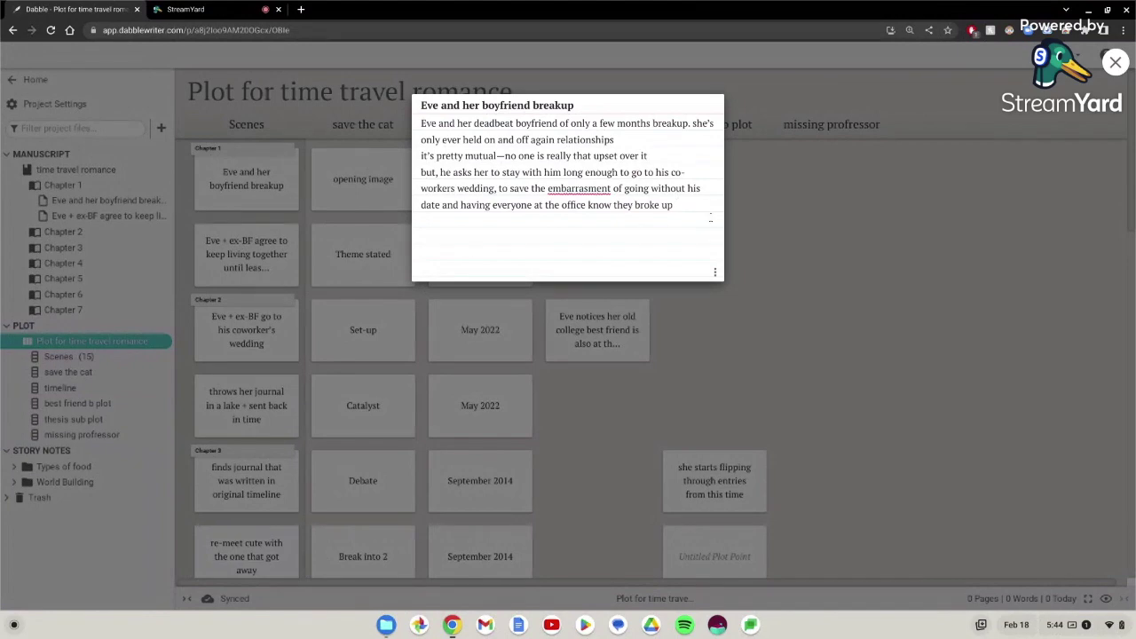
pyautogui.click(763, 241)
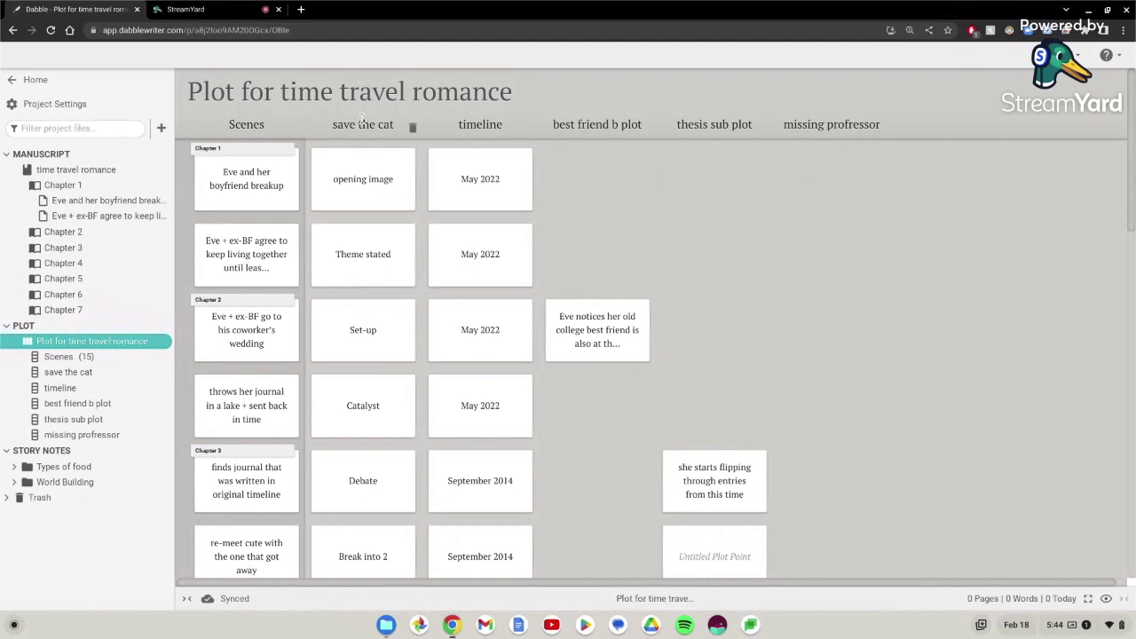
# Step: Read the "Set-up" card in the save the cat plot line and close it
pyautogui.scroll(-1, 651, 324)
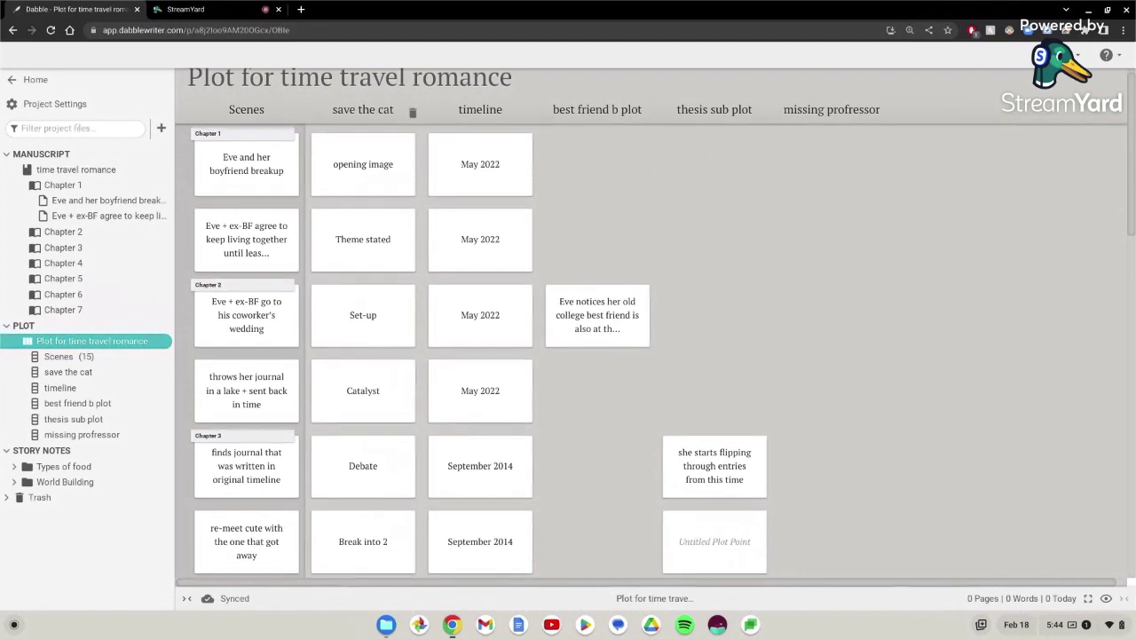
pyautogui.scroll(-1, 363, 134)
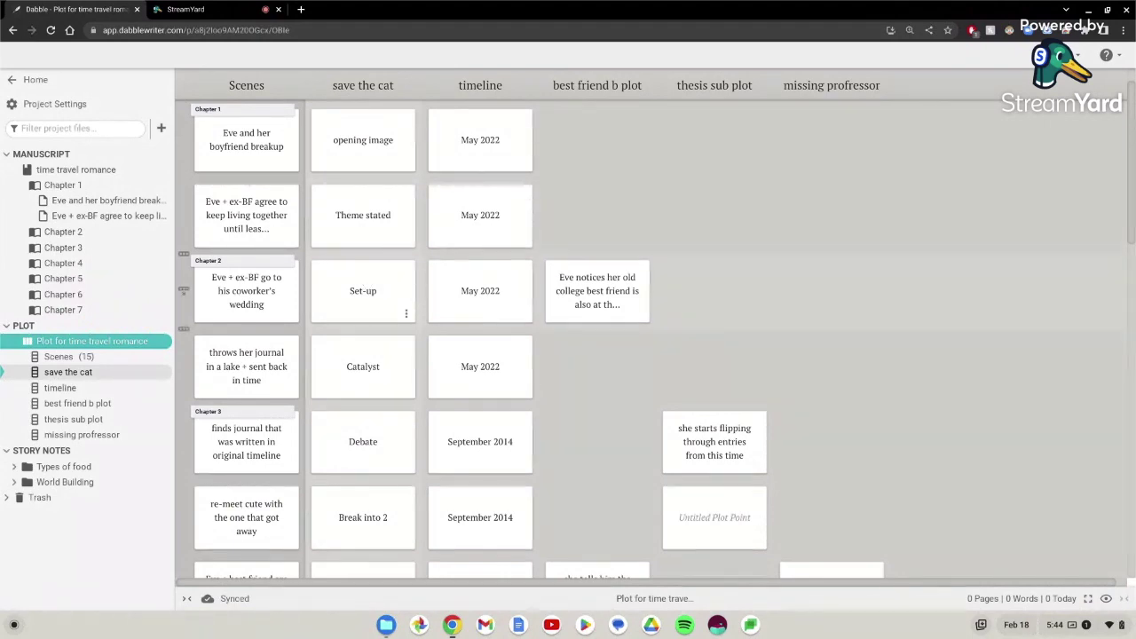
pyautogui.click(366, 284)
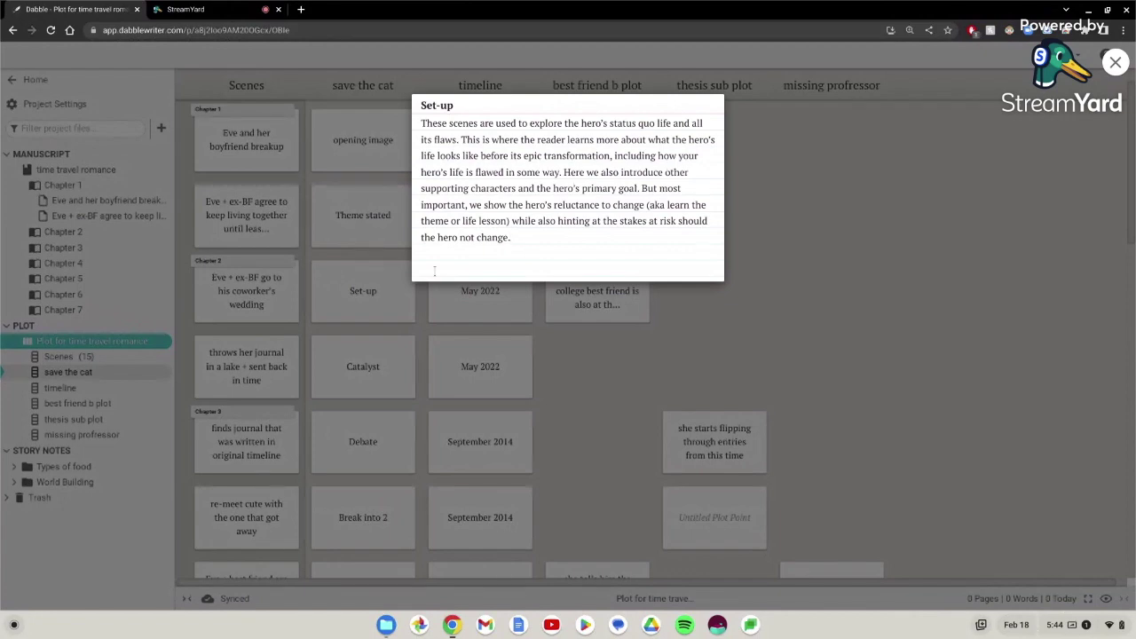
pyautogui.click(582, 424)
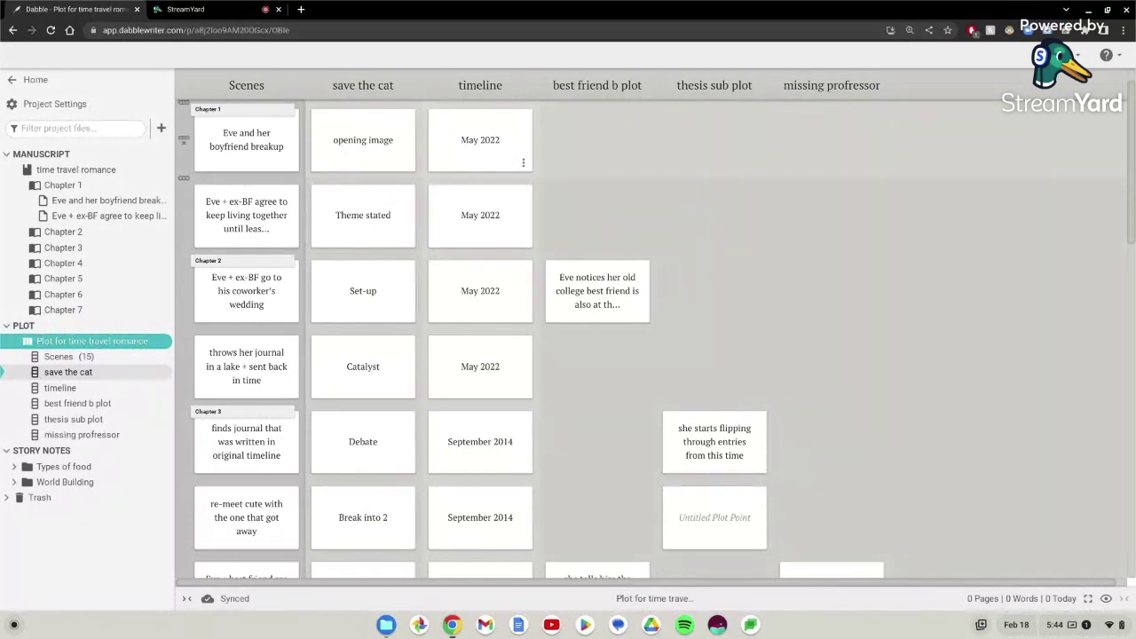
# Step: Look through the timeline plot line's date cards from May 2022 to December 2014 - Christmas
pyautogui.scroll(-1, 524, 168)
pyautogui.scroll(-2, 452, 341)
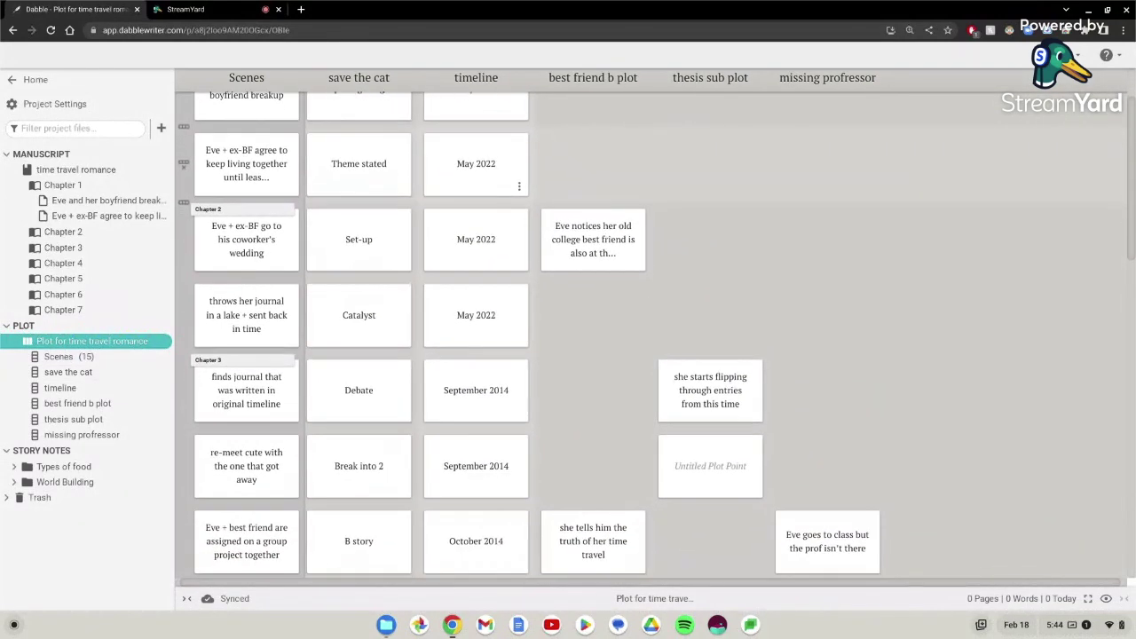
pyautogui.scroll(-2, 452, 341)
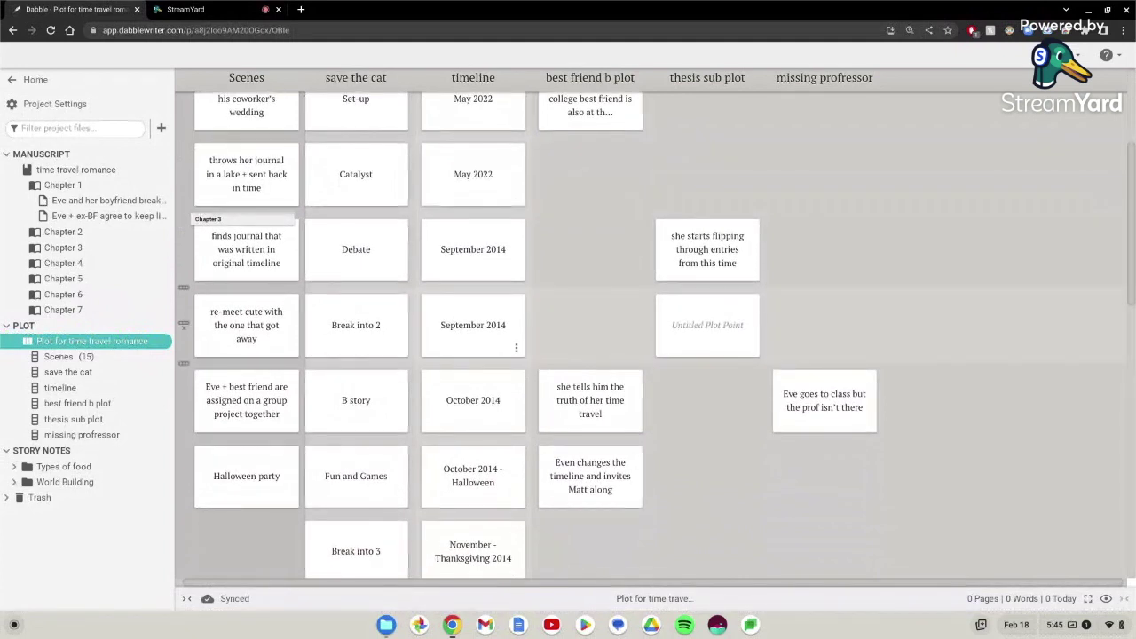
pyautogui.scroll(-3, 473, 325)
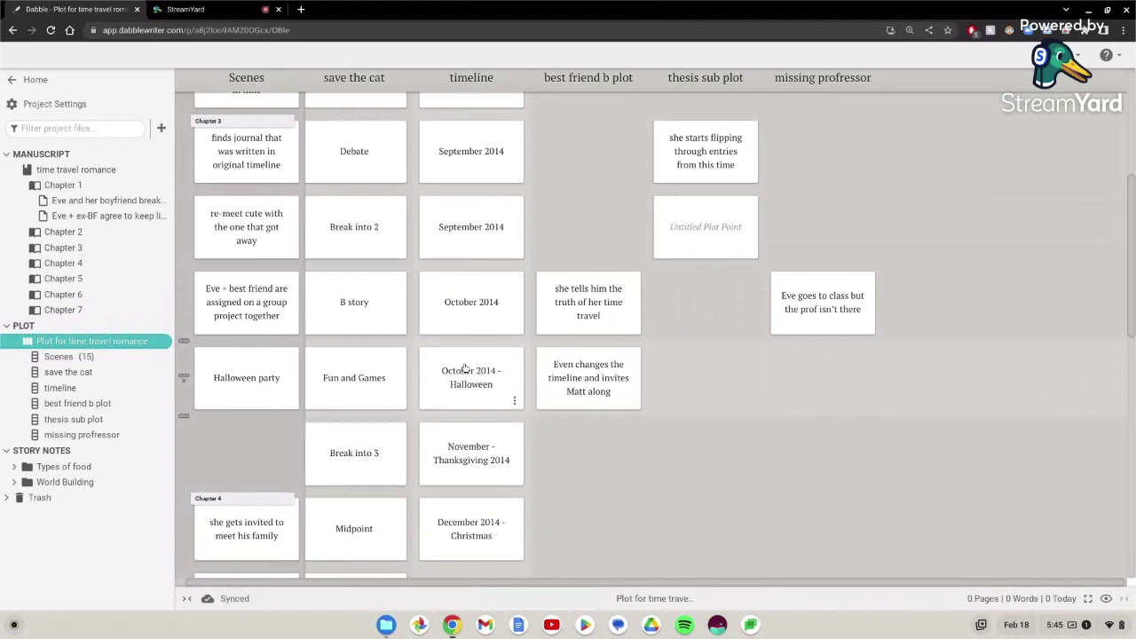
pyautogui.scroll(-3, 466, 367)
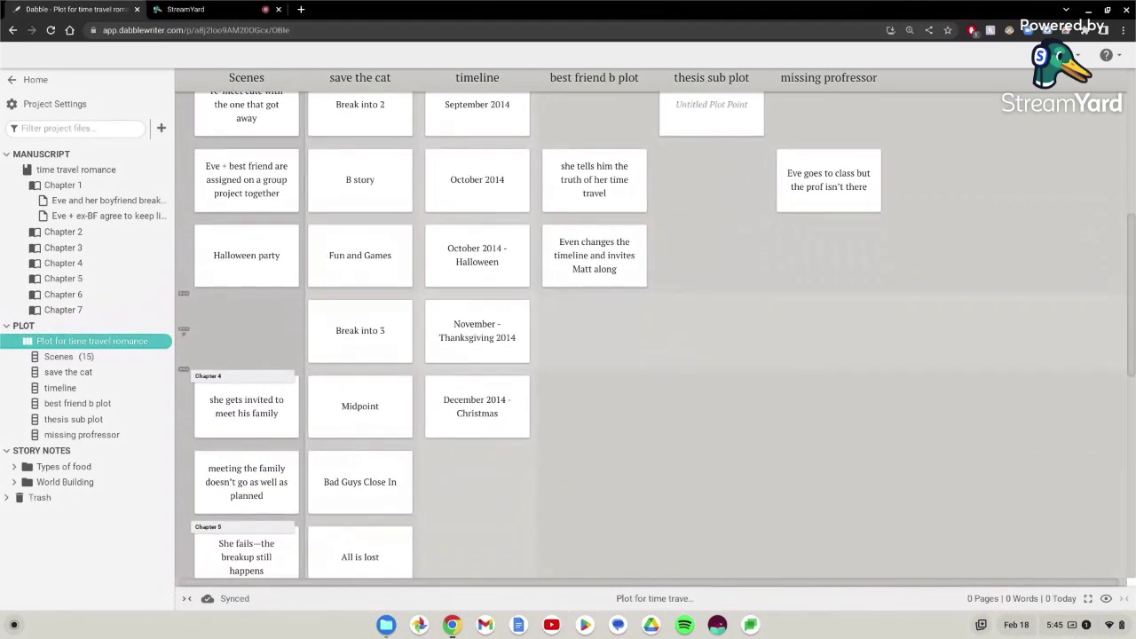
pyautogui.scroll(10, 608, 104)
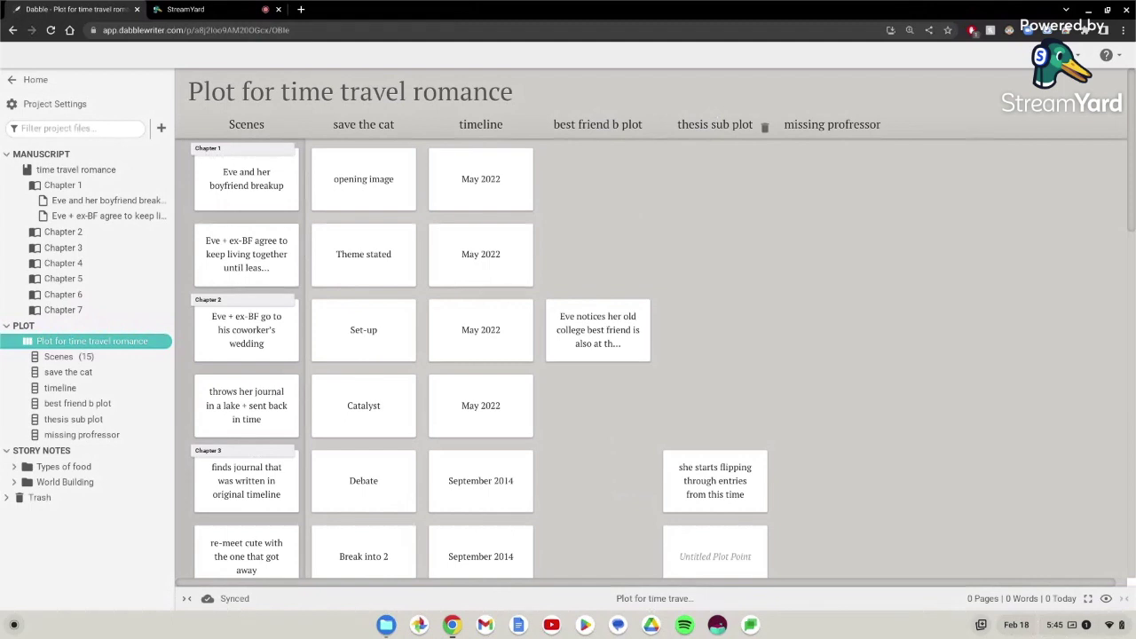
# Step: Review the thesis sub plot line and read its "she starts flipping through entries from this time" card
pyautogui.scroll(-3, 666, 333)
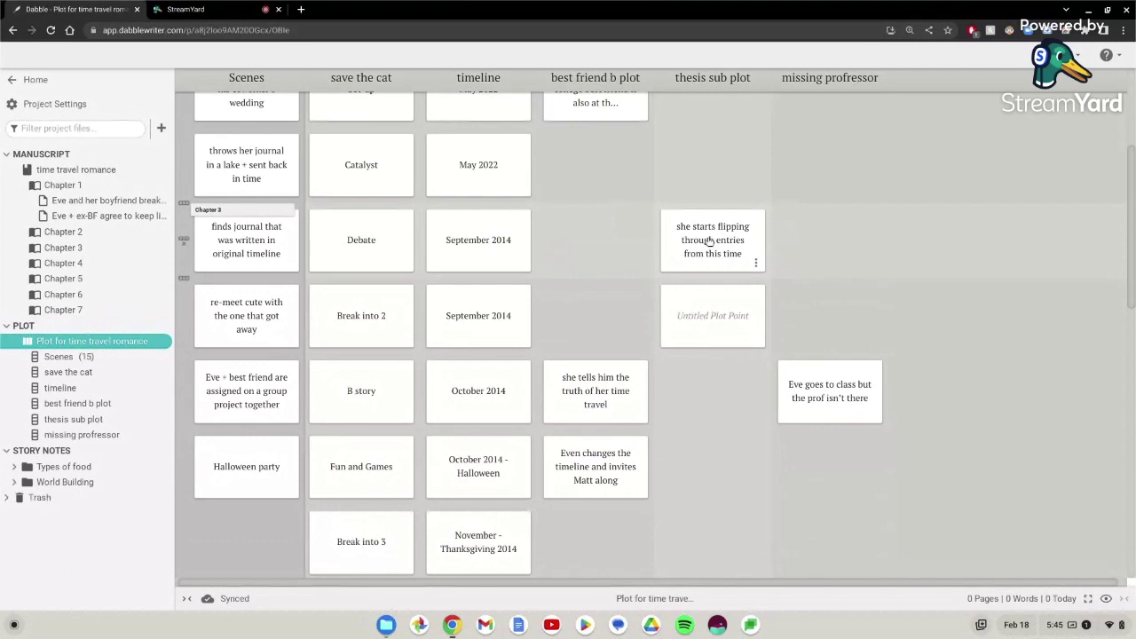
pyautogui.scroll(-1, 710, 239)
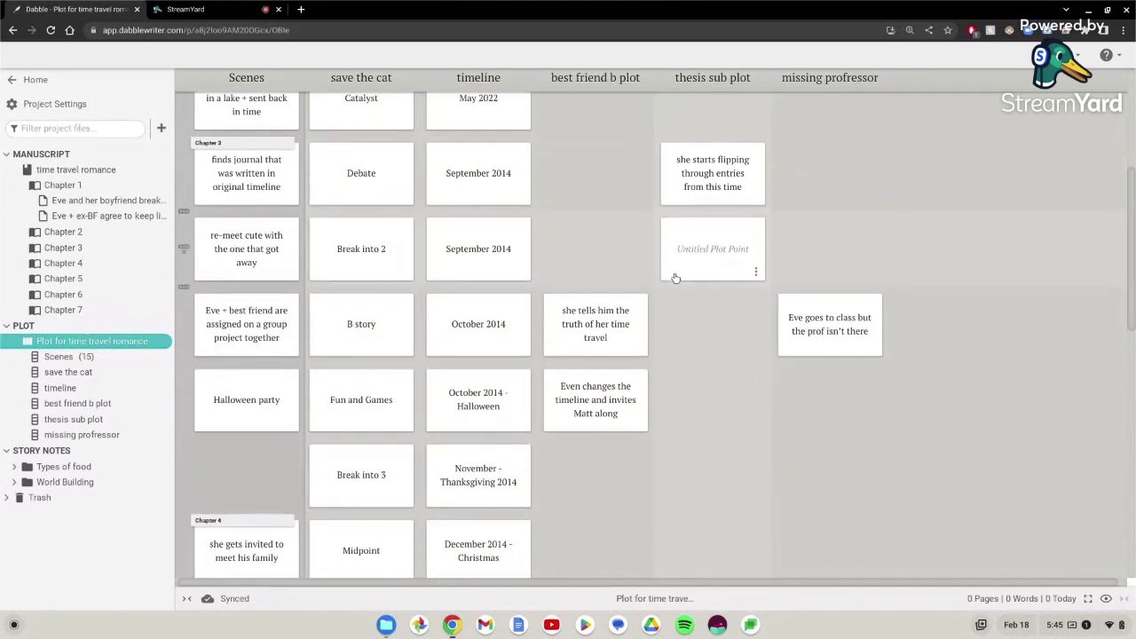
pyautogui.scroll(-2, 713, 358)
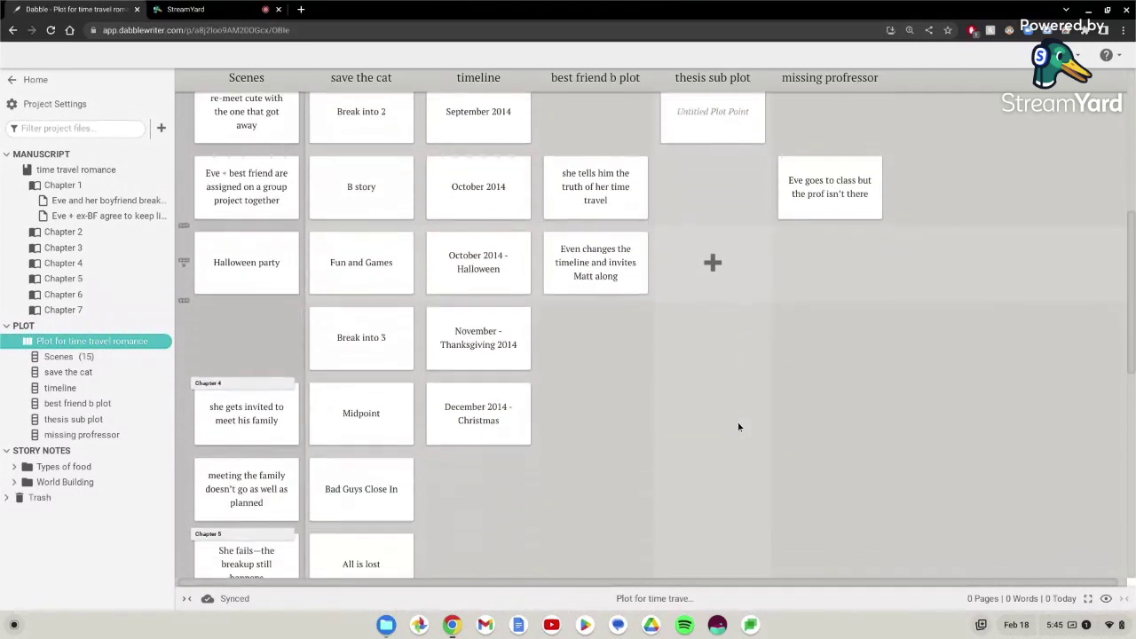
pyautogui.scroll(4, 710, 222)
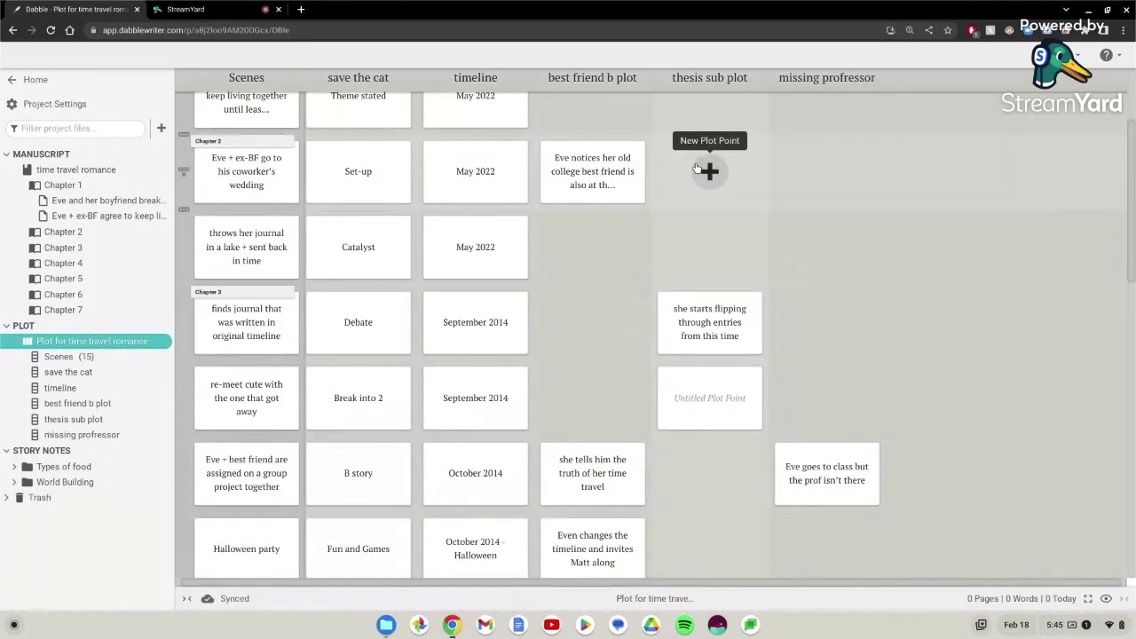
pyautogui.click(725, 337)
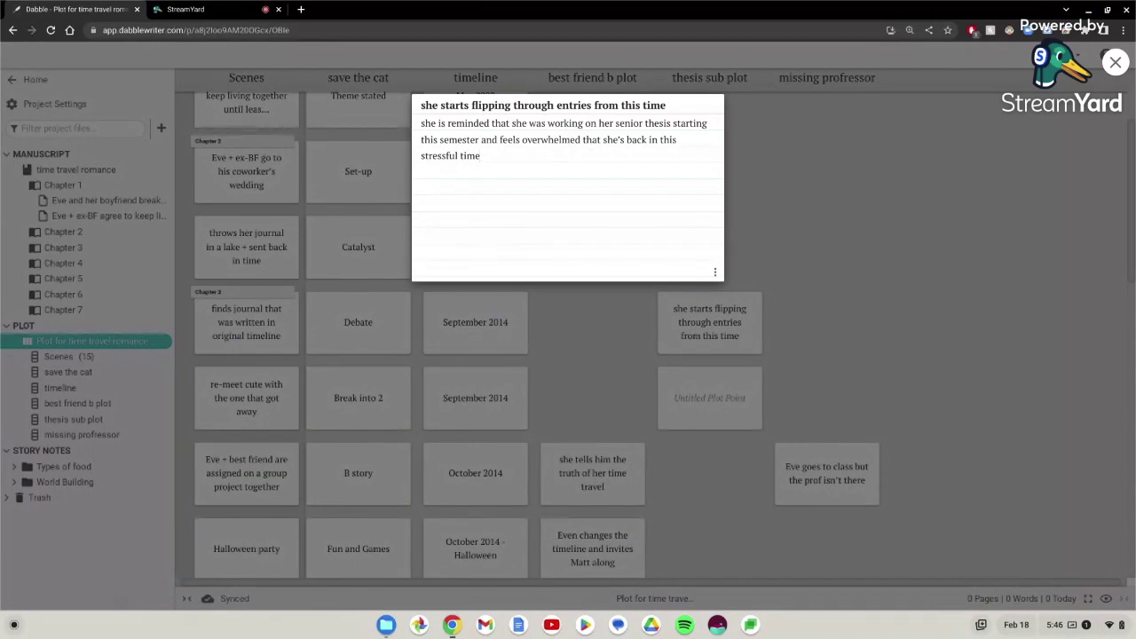
pyautogui.click(827, 246)
# Step: Add a plot point titled "Eve spots the missing prof at the local coffee shop" to the missing professor plot line in the "Break into 3" row
pyautogui.scroll(3, 827, 246)
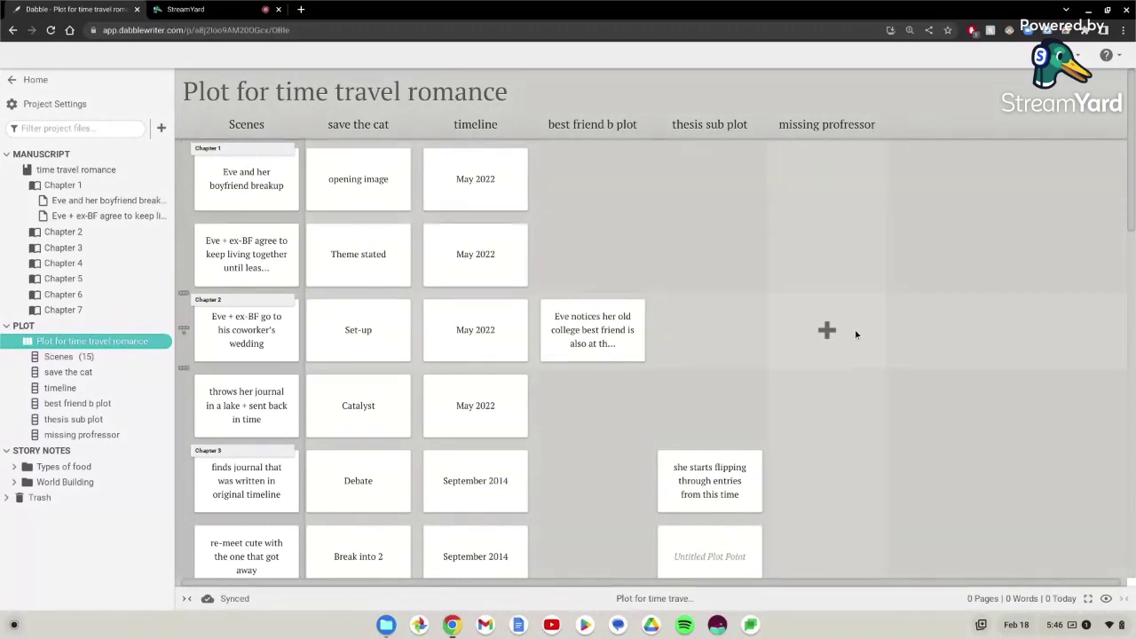
pyautogui.scroll(-3, 834, 329)
pyautogui.scroll(-1, 856, 334)
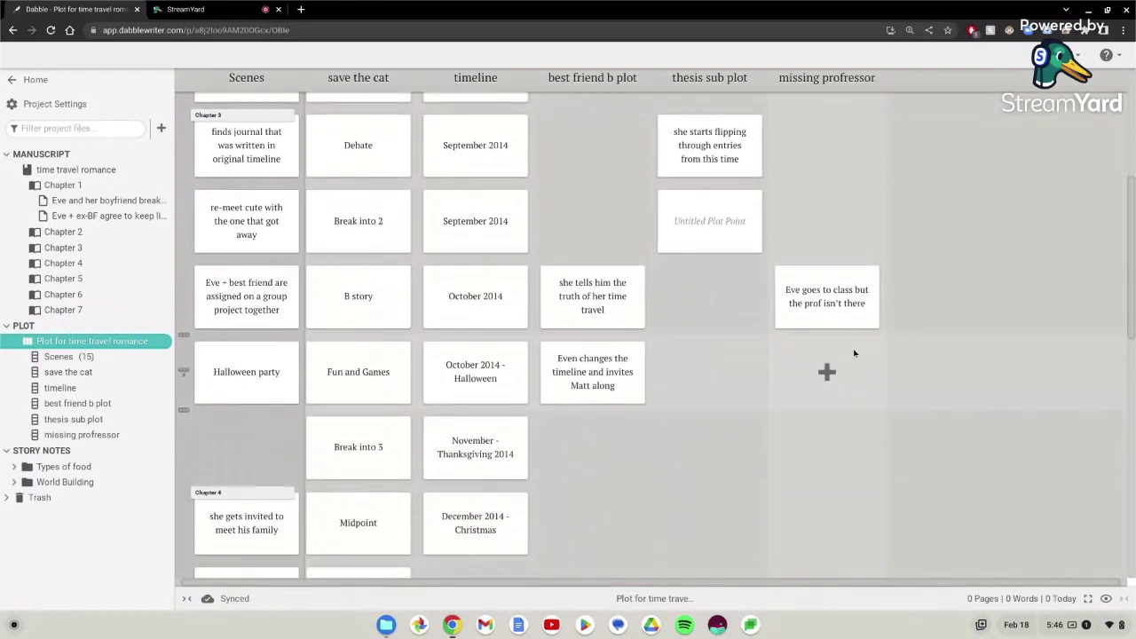
pyautogui.click(826, 447)
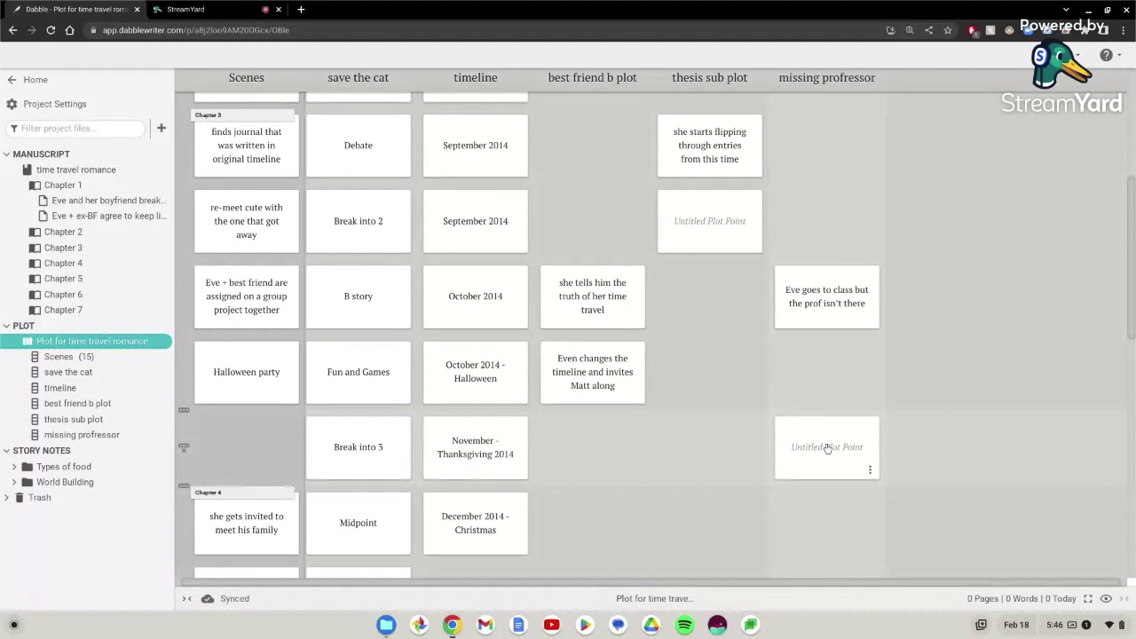
pyautogui.click(827, 447)
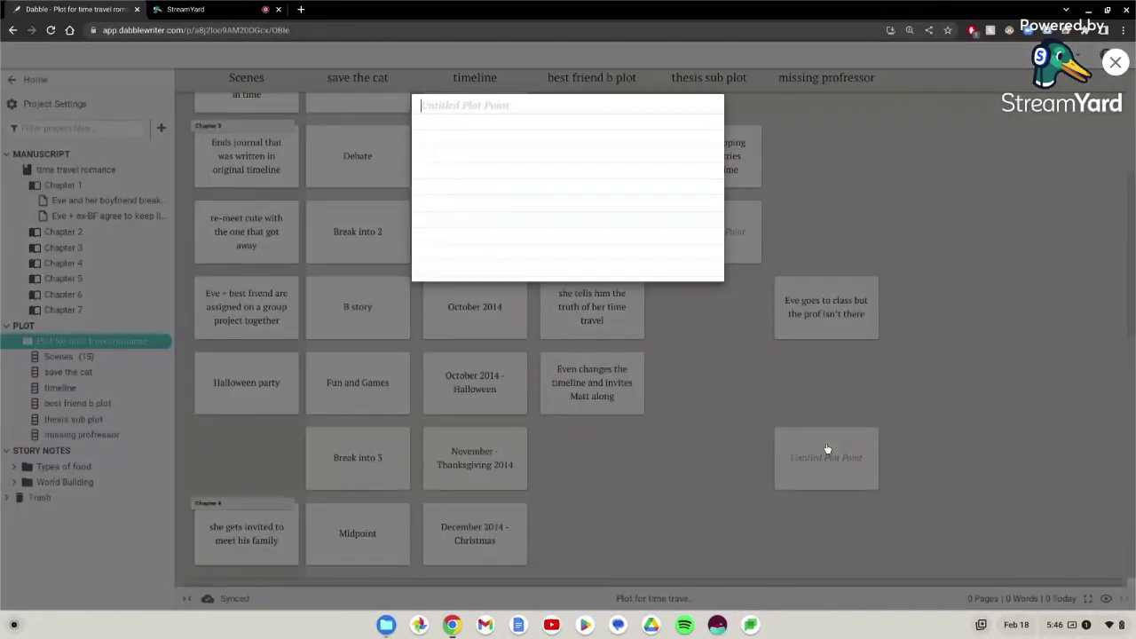
pyautogui.write('Eve ')
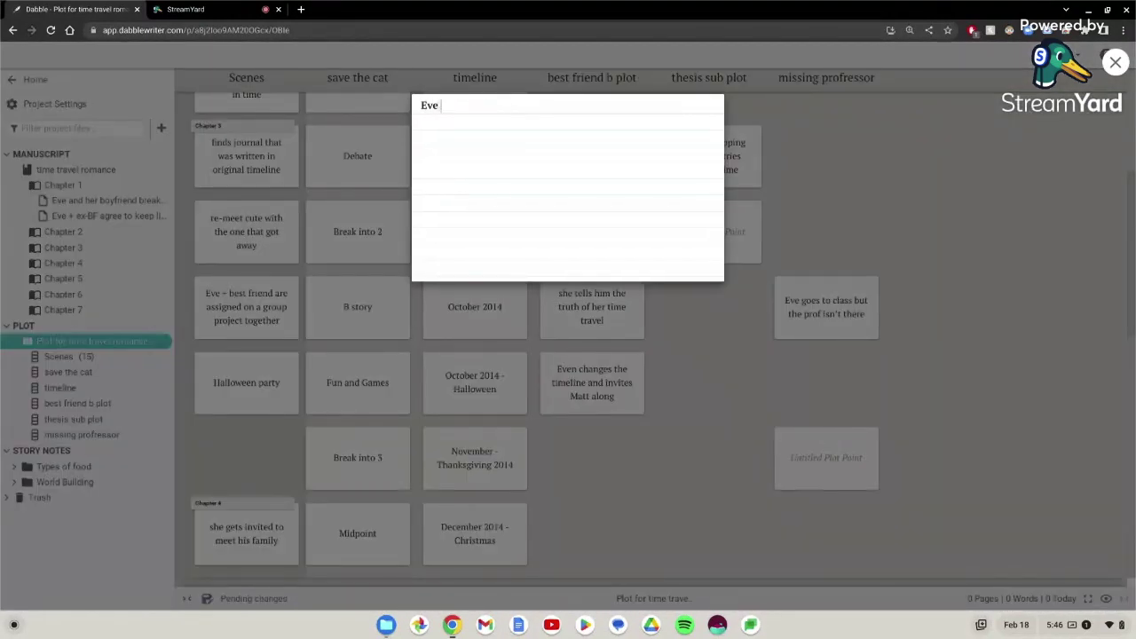
pyautogui.write('spots the missing prof at tht')
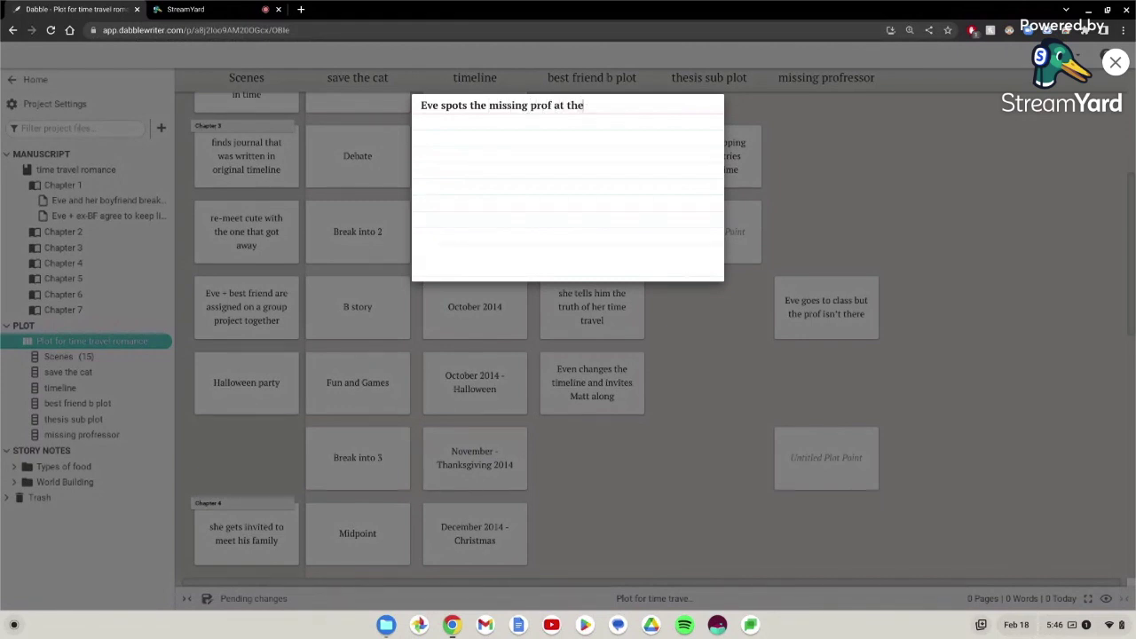
pyautogui.write(' local cof')
pyautogui.write('fe')
pyautogui.press('BackSpace')
pyautogui.write('fee shop')
# Step: Describe the coffee shop plot point as "He looks really disheveled and runs off as soon as he sees her" and close its card
pyautogui.press('Return')
pyautogui.write('He do')
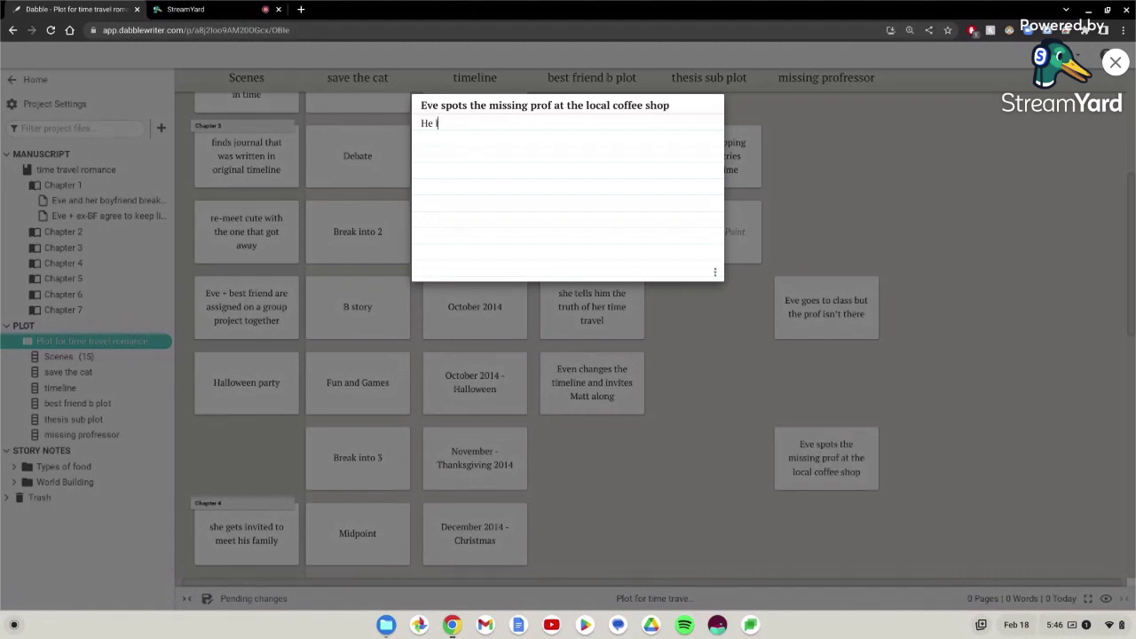
pyautogui.write('ooks really disheveled and ')
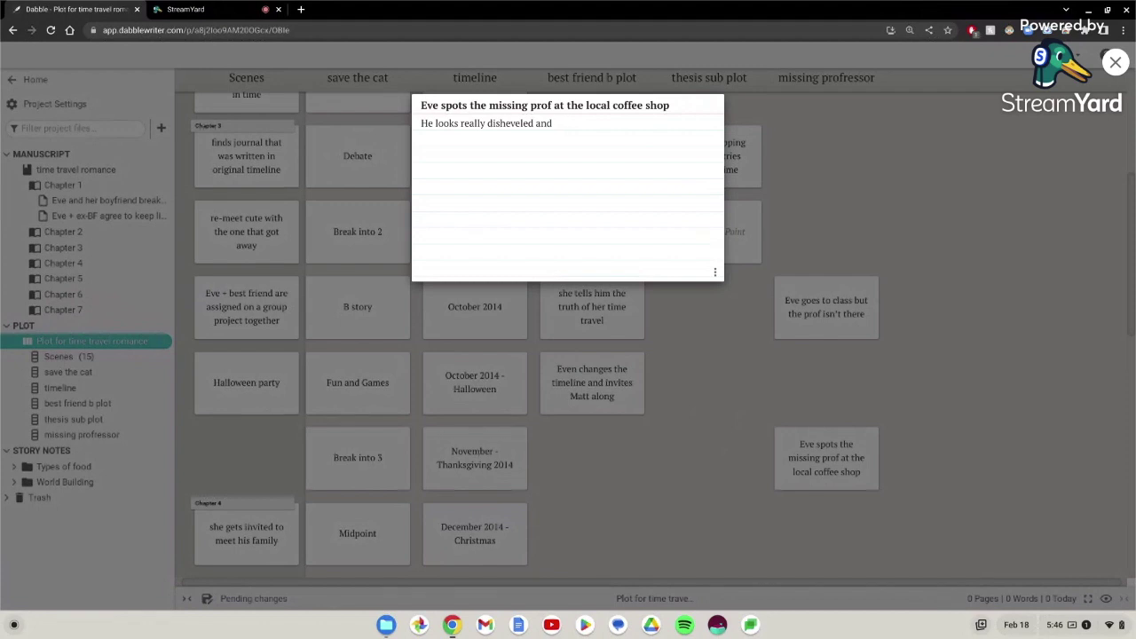
pyautogui.write('runs off as soon as he sees her!')
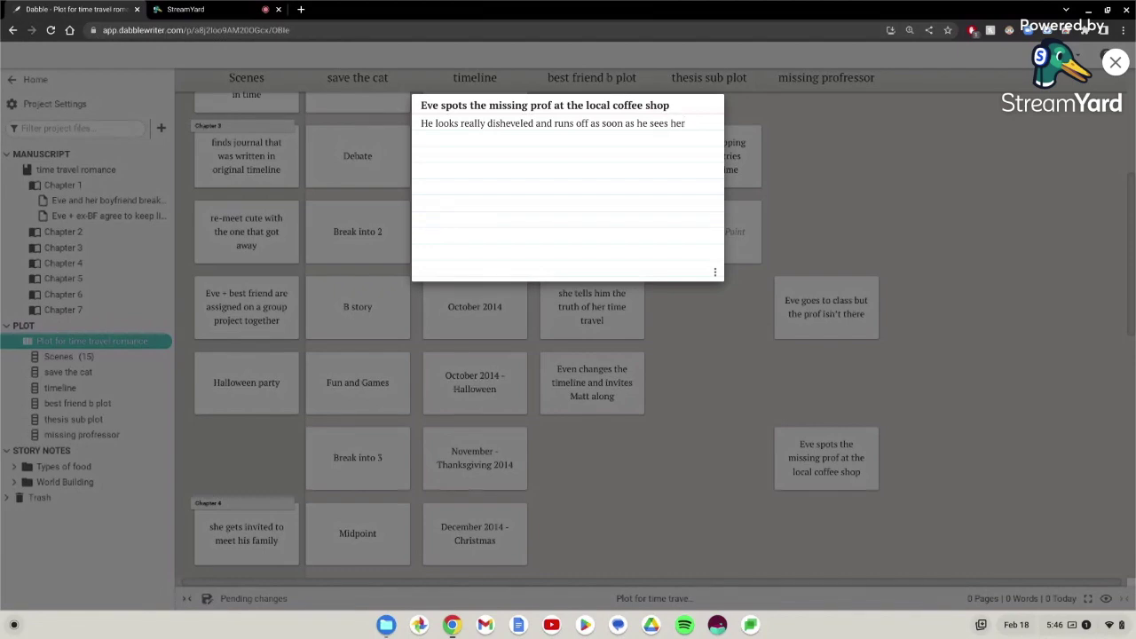
pyautogui.click(692, 313)
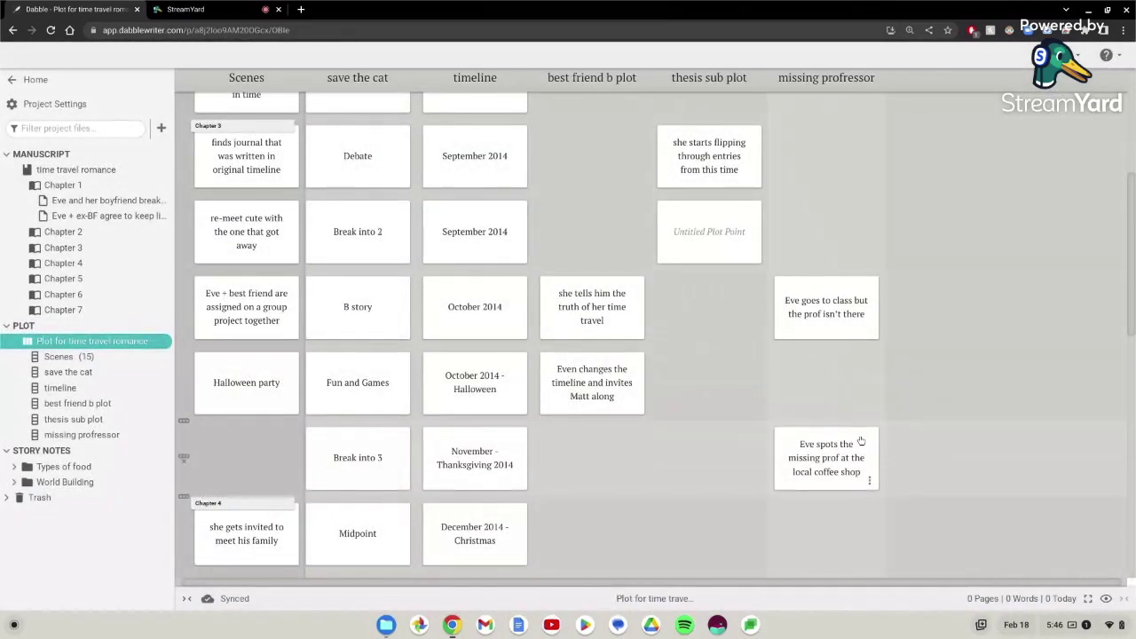
# Step: Look over the plot grid's rows across all plot lines, from Chapter 1 down to the "Break into 3" row
pyautogui.scroll(5, 777, 172)
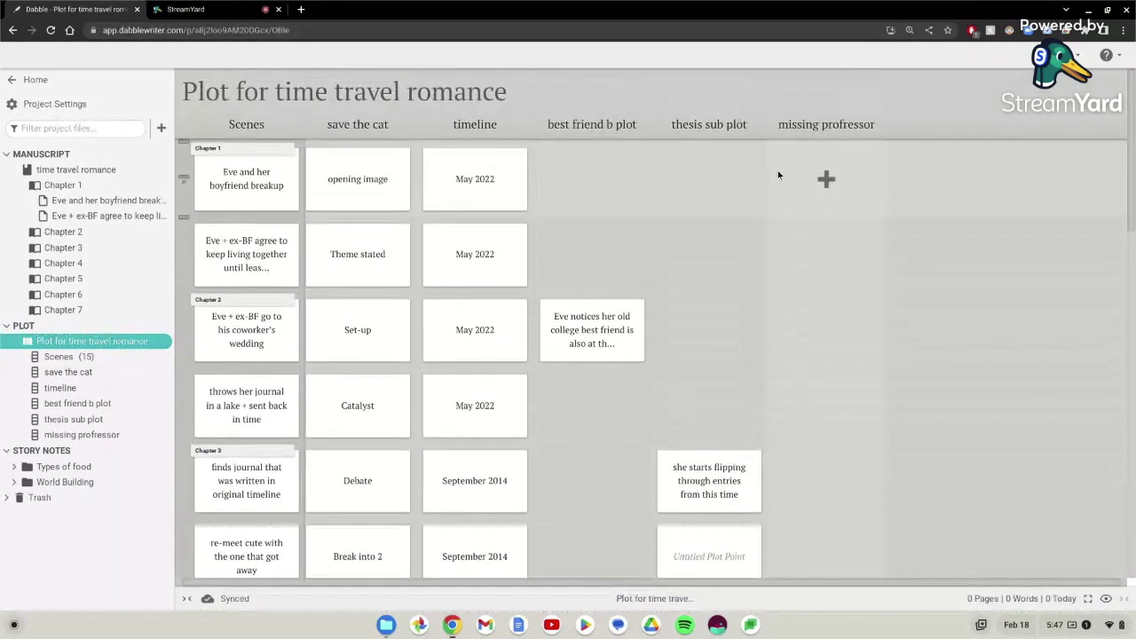
pyautogui.scroll(-1, 777, 172)
pyautogui.scroll(1, 777, 172)
pyautogui.scroll(-2, 728, 246)
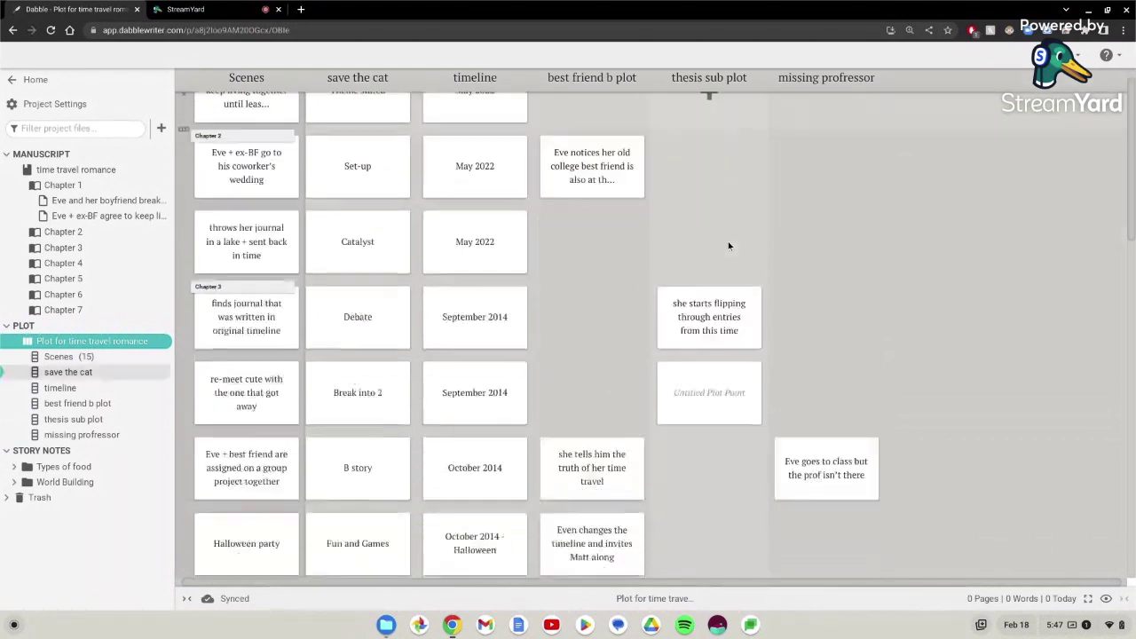
pyautogui.scroll(-2, 729, 246)
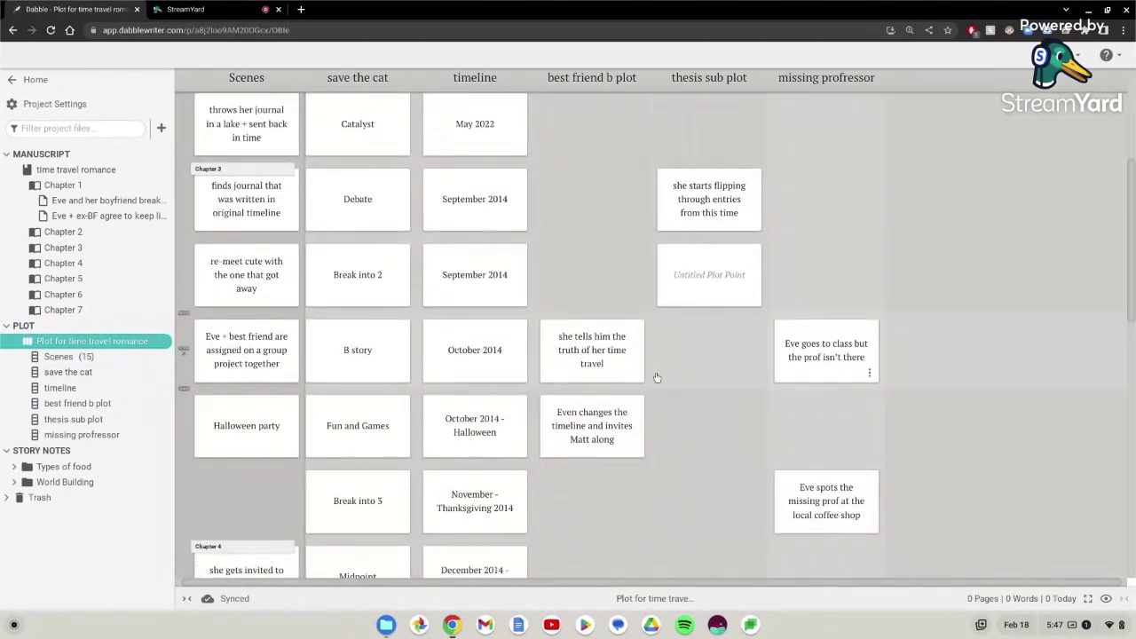
pyautogui.scroll(1, 257, 367)
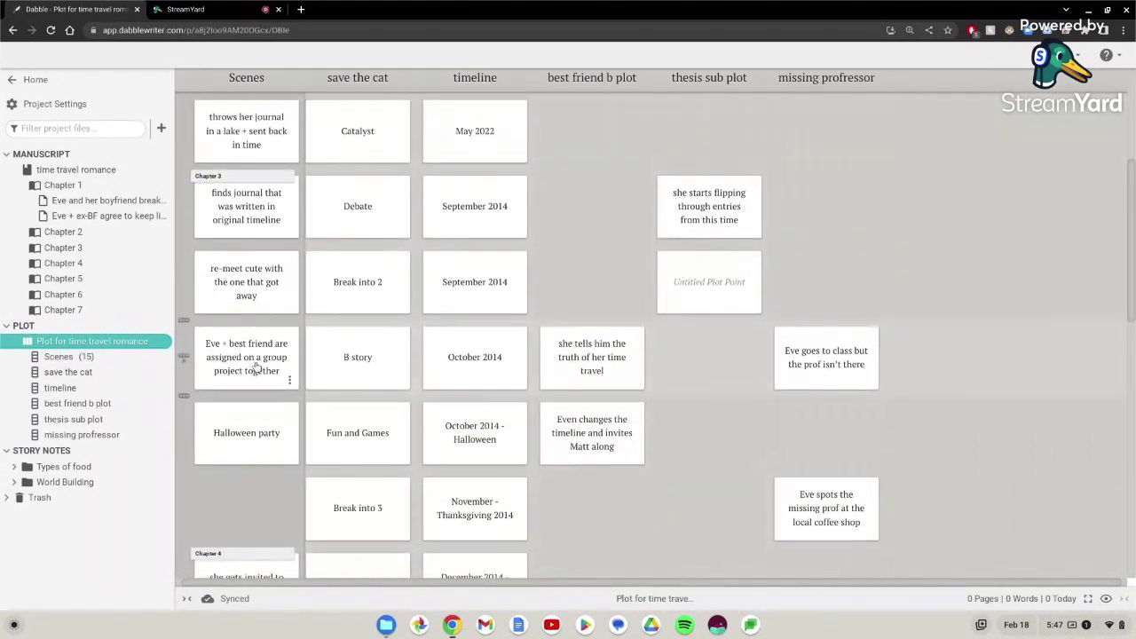
pyautogui.scroll(1, 256, 367)
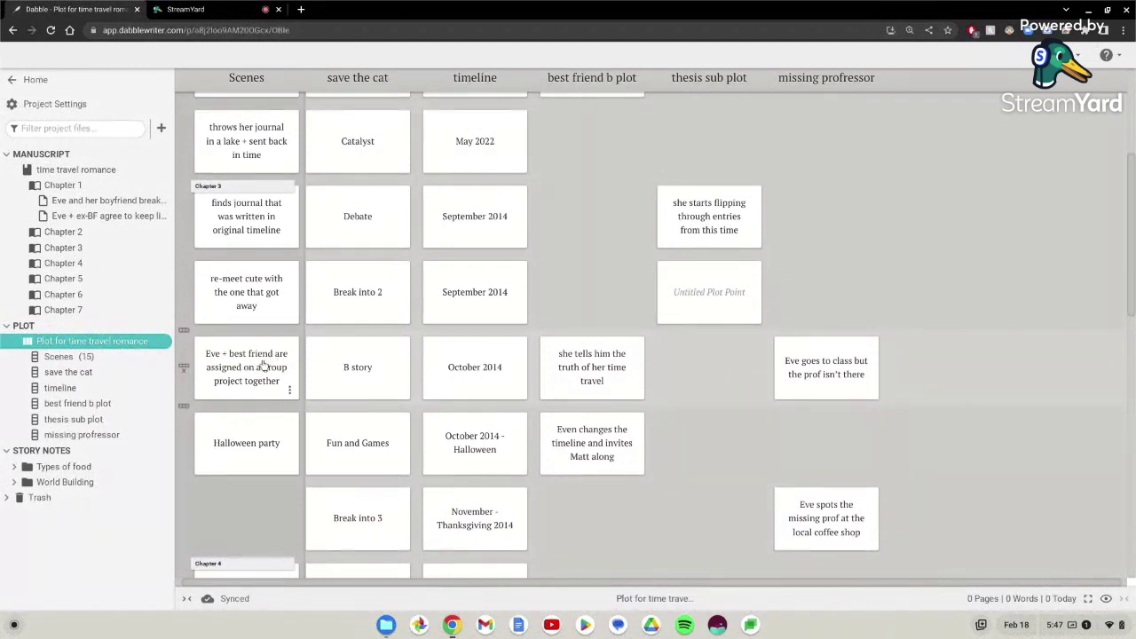
# Step: Open Chapter 3's "Eve + best friend are assigned on a group project together" scene, show its notes and check the scene note card
pyautogui.click(21, 248)
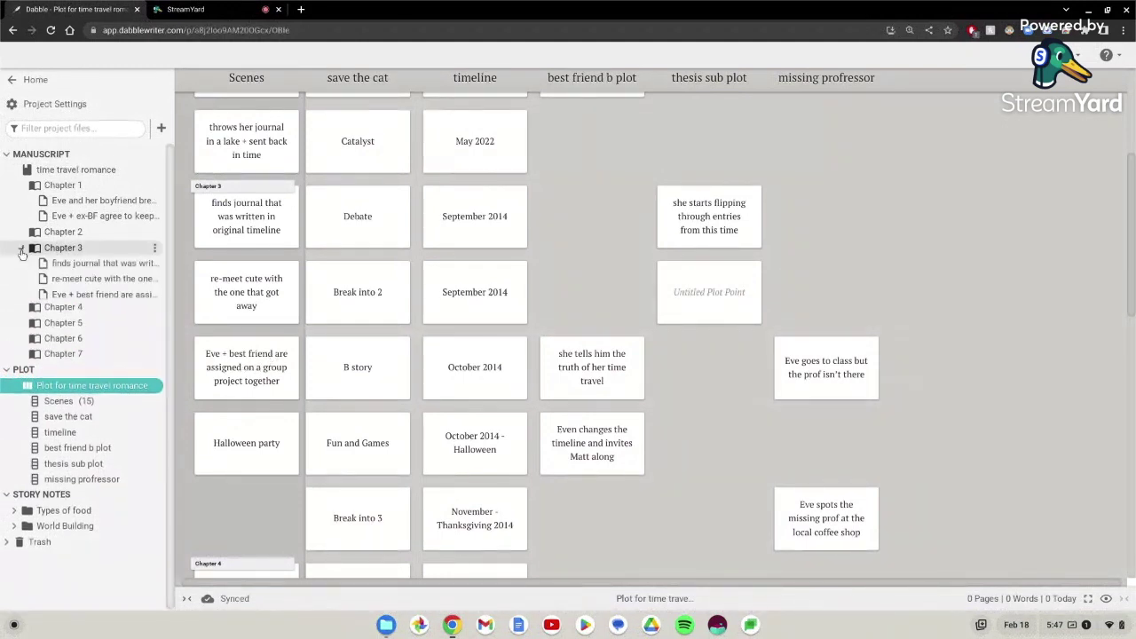
pyautogui.click(71, 296)
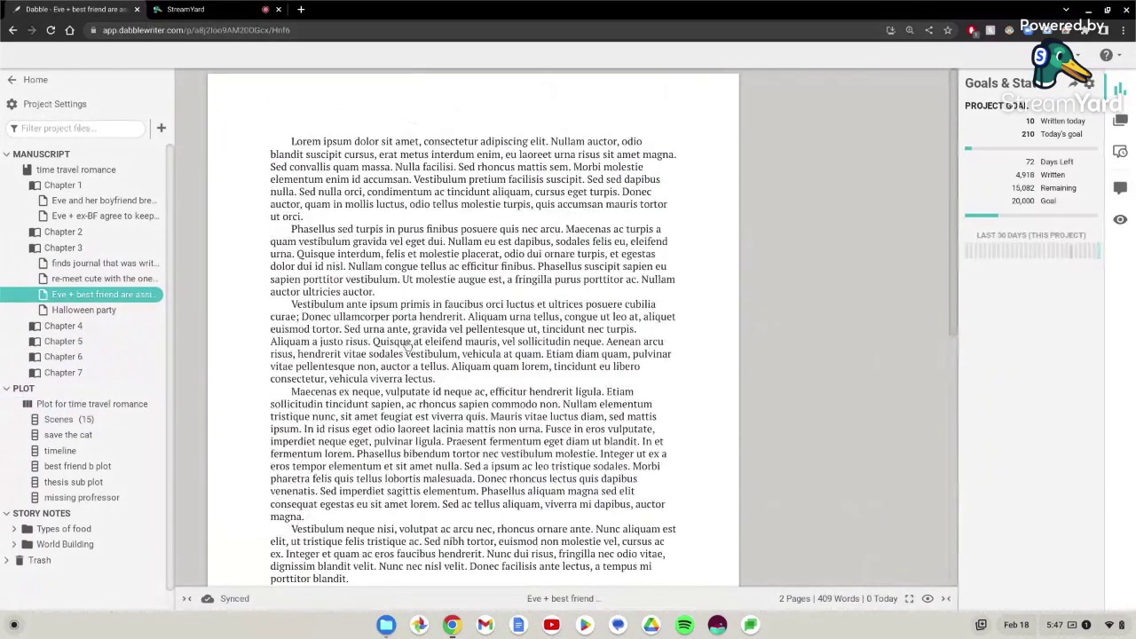
pyautogui.click(1120, 121)
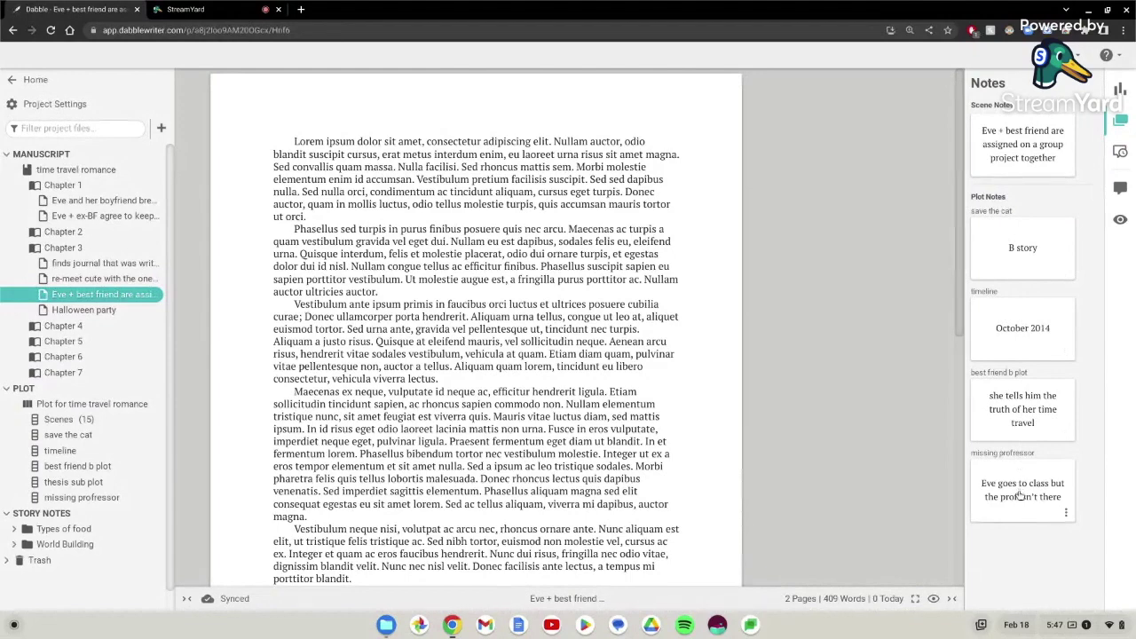
pyautogui.click(1036, 144)
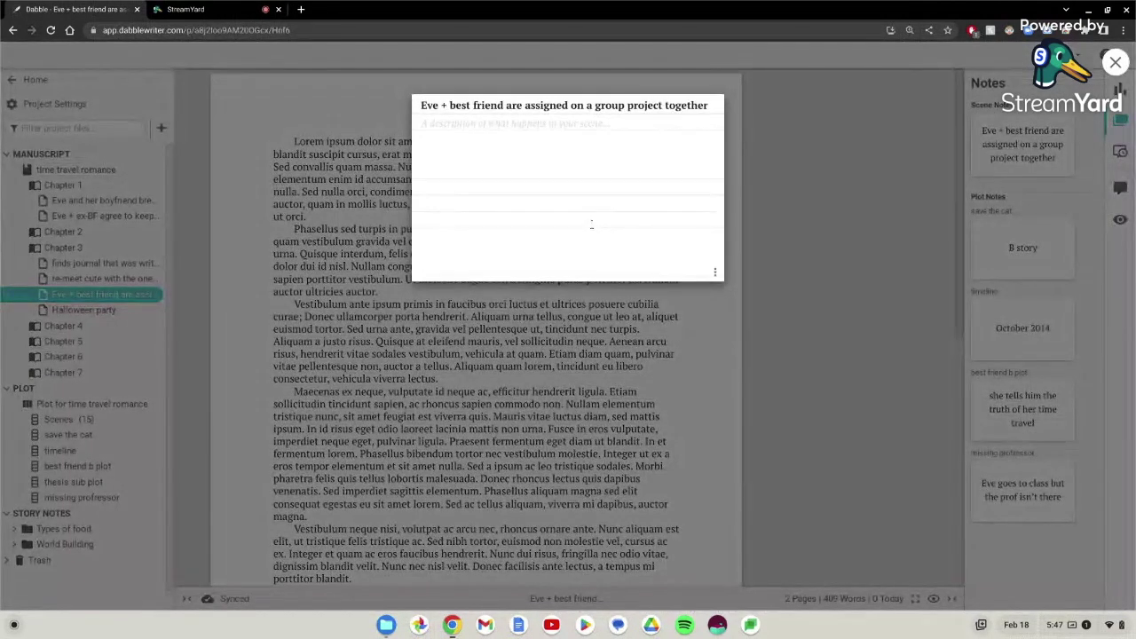
pyautogui.click(854, 221)
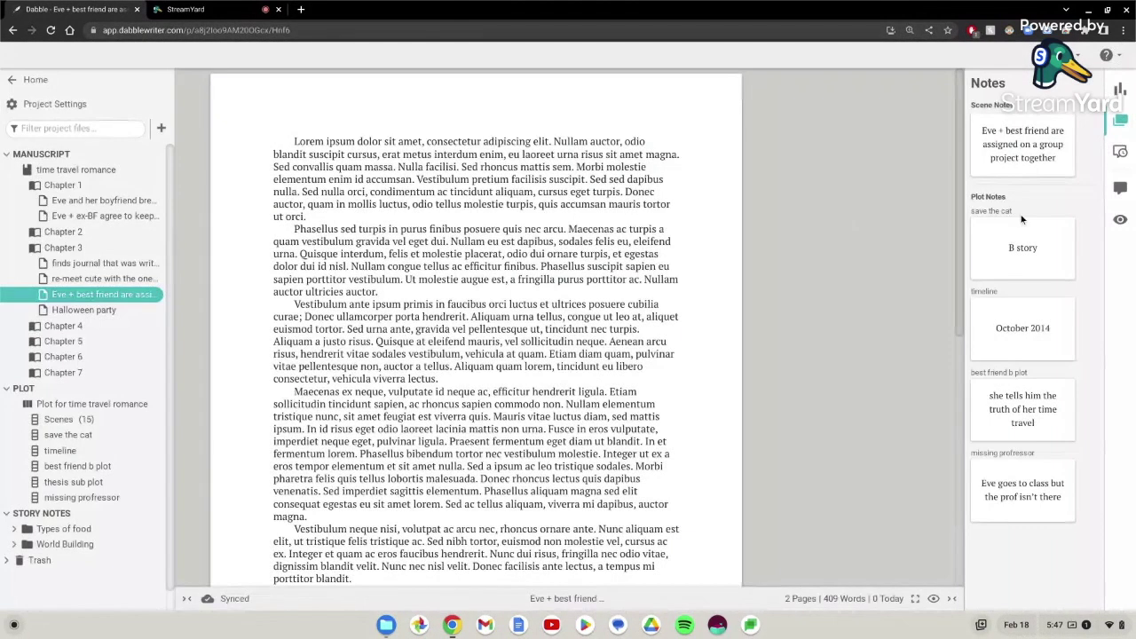
# Step: Read the scene's plot notes from the save the cat, timeline, best friend b plot and missing professor plot lines, closing each card
pyautogui.click(1033, 270)
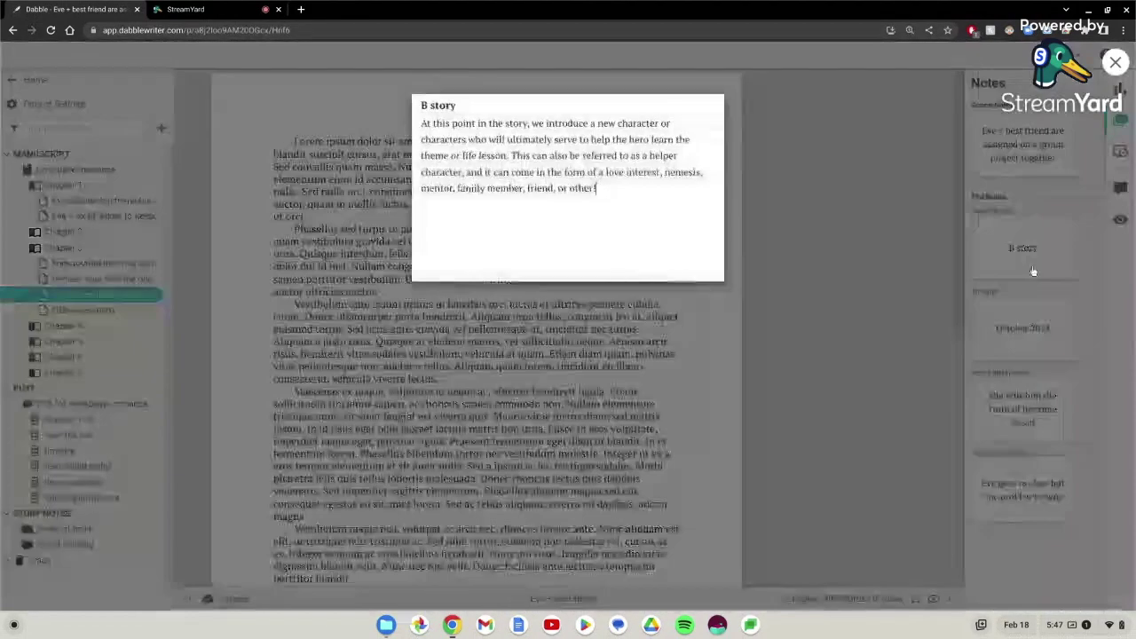
pyautogui.click(1034, 319)
pyautogui.click(1036, 342)
pyautogui.click(1037, 338)
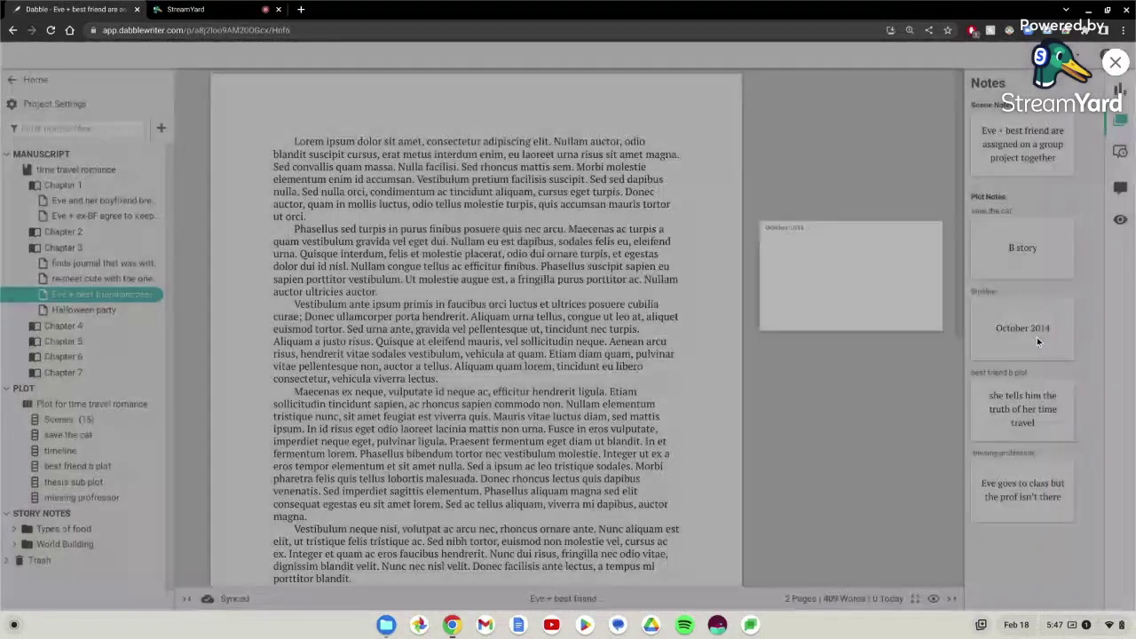
pyautogui.click(1037, 401)
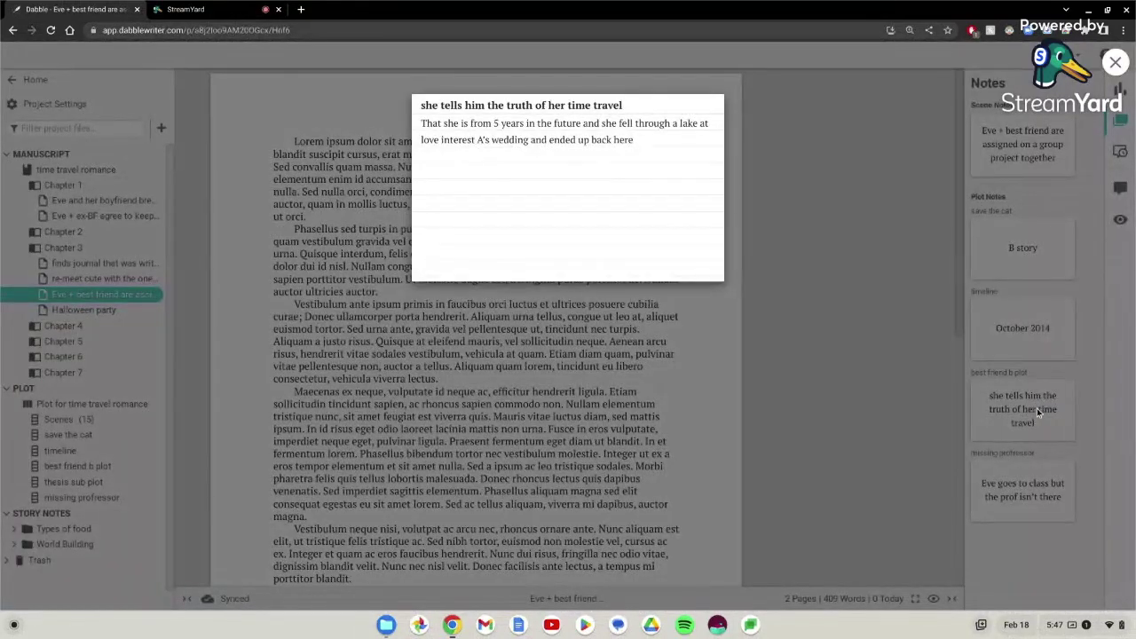
pyautogui.click(1037, 413)
pyautogui.click(1034, 477)
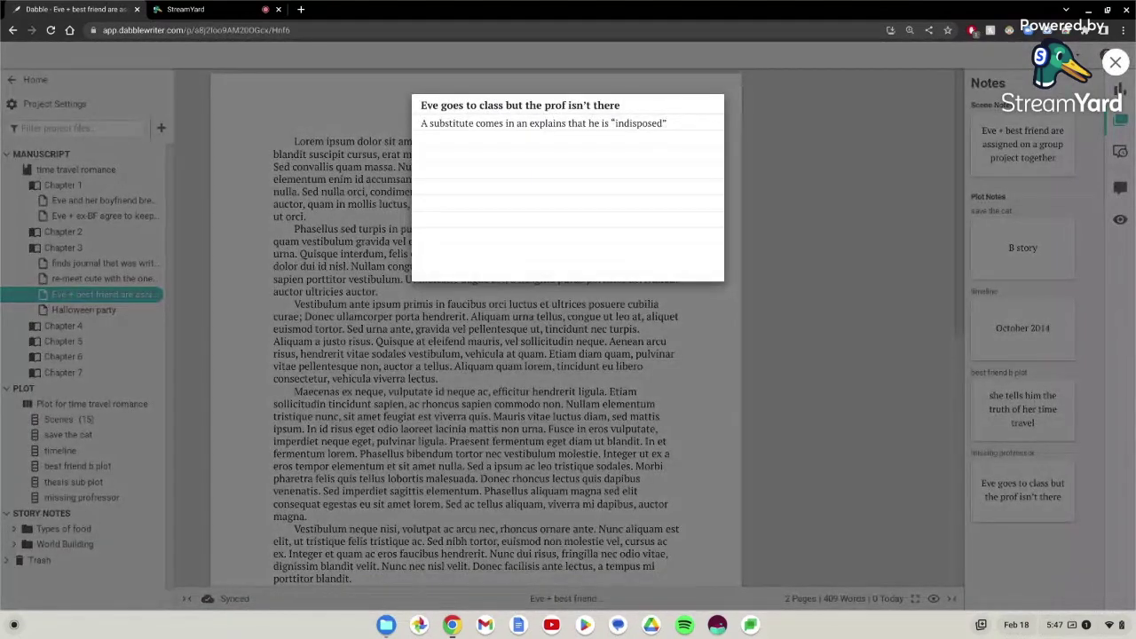
pyautogui.click(882, 369)
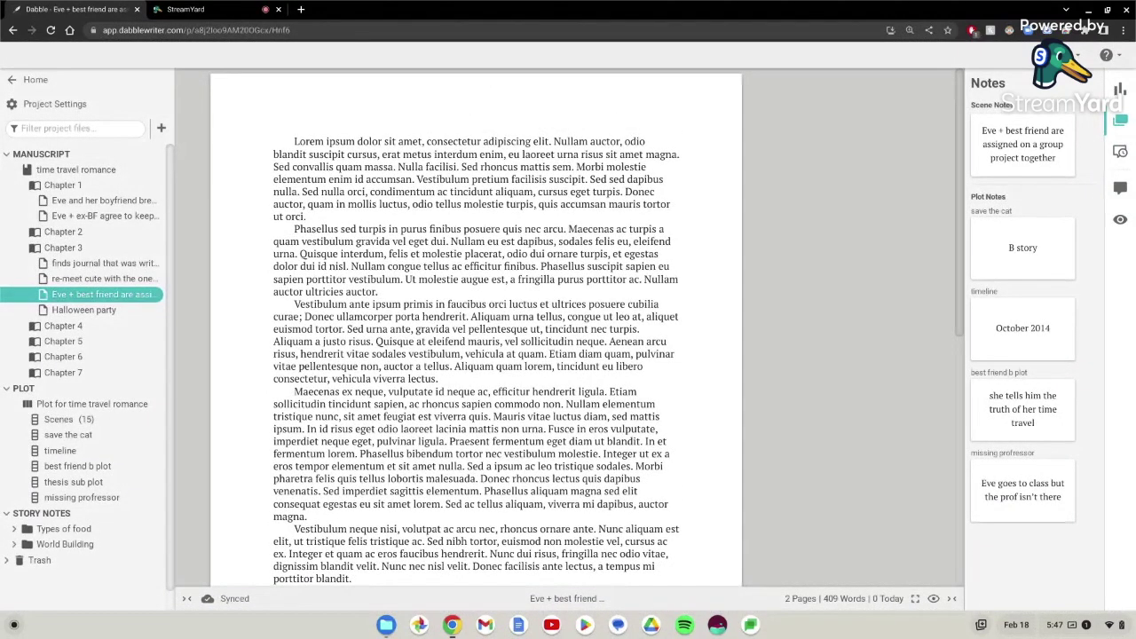
# Step: Open Chapter 1 and export the entire time travel romance book to Word with the short title "examplebook", without images
pyautogui.moveTo(97, 294); pyautogui.dragTo(133, 187)
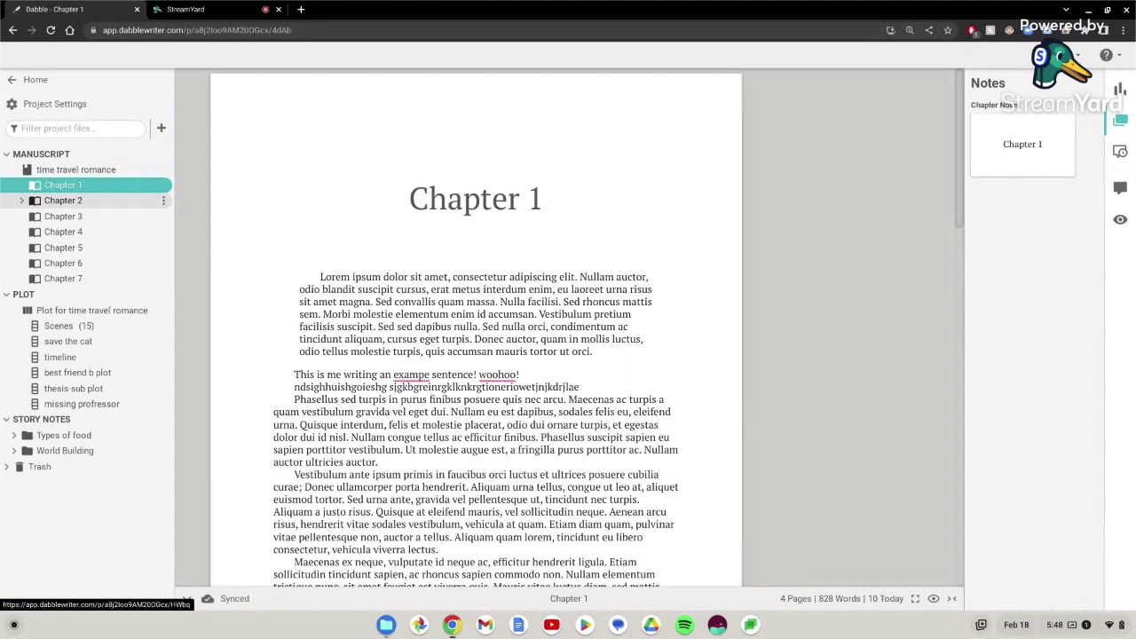
pyautogui.click(164, 170)
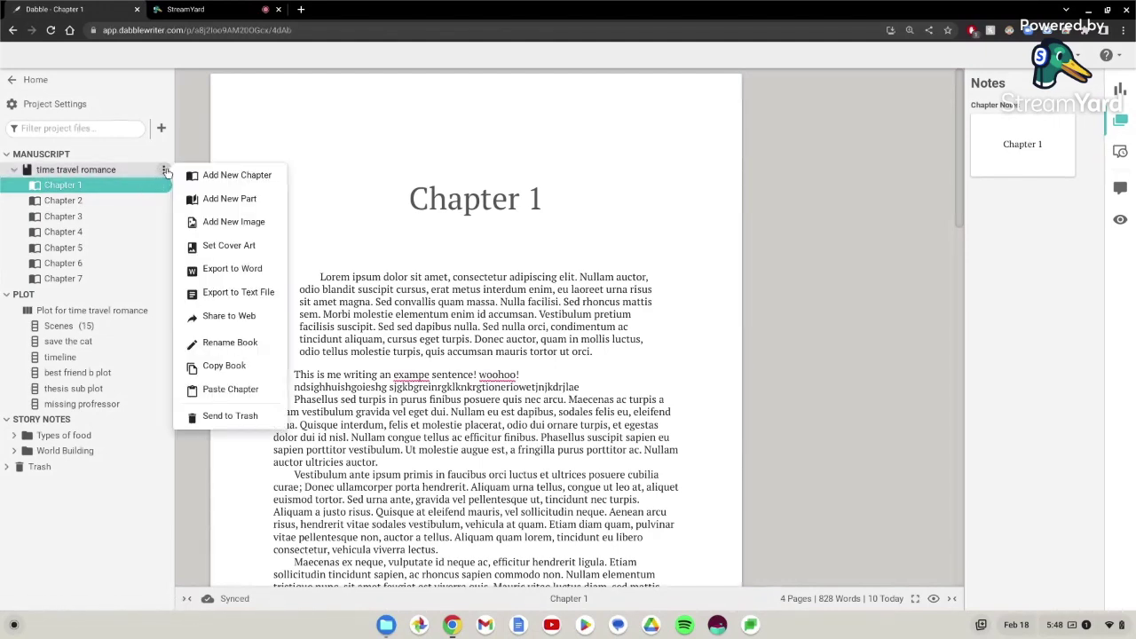
pyautogui.click(241, 275)
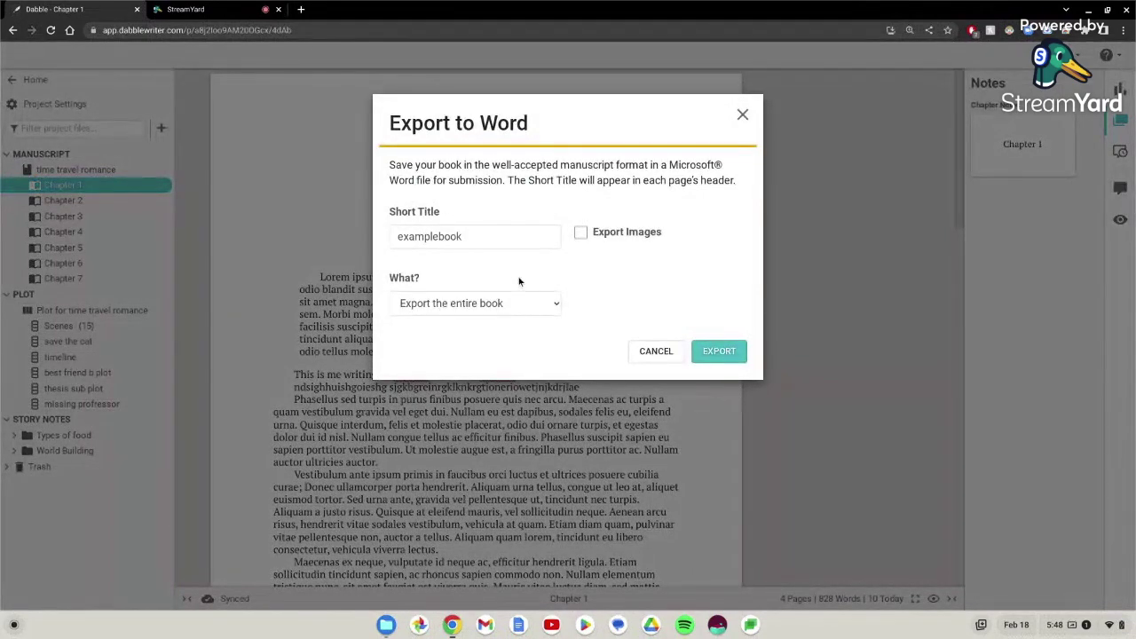
pyautogui.click(718, 350)
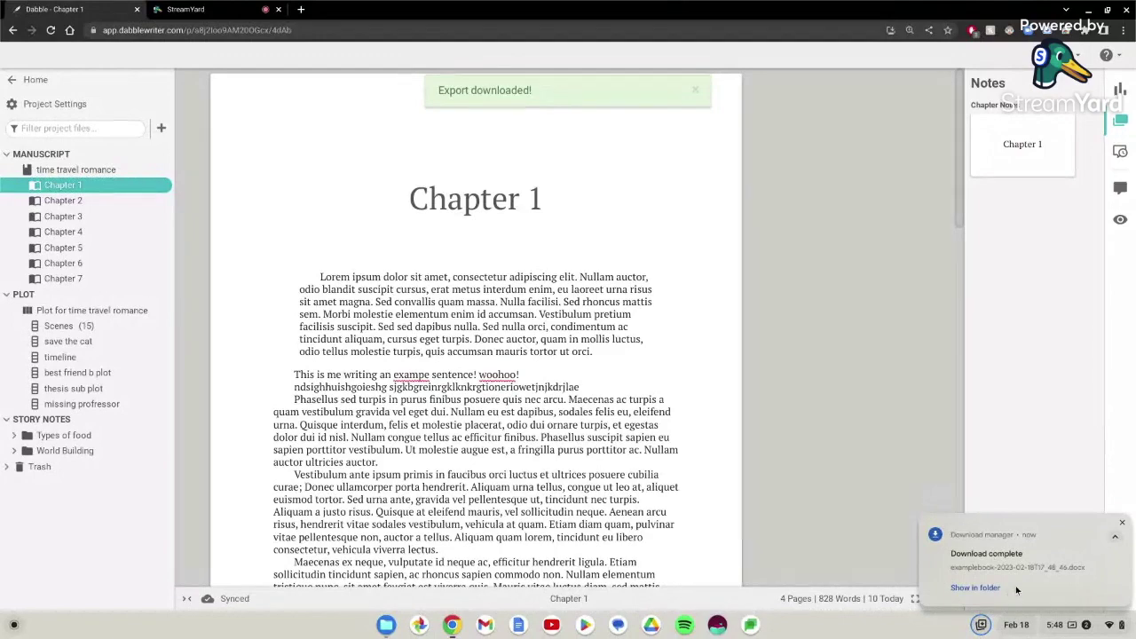
# Step: Open the downloaded Word export, look through its manuscript formatting and close it
pyautogui.click(995, 590)
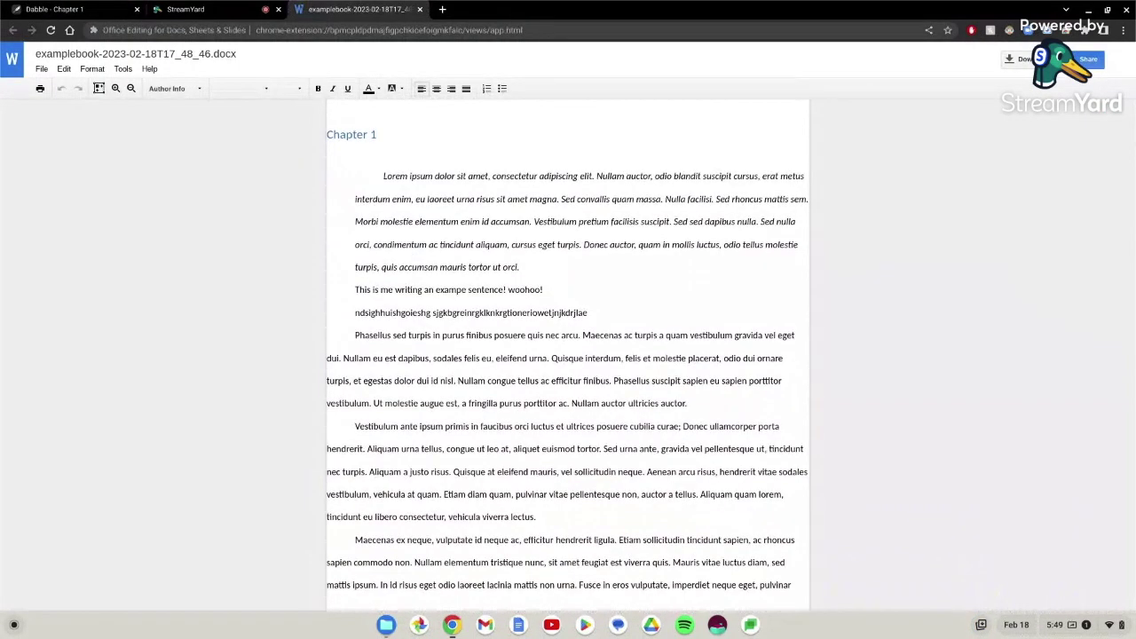
pyautogui.scroll(-3, 568, 355)
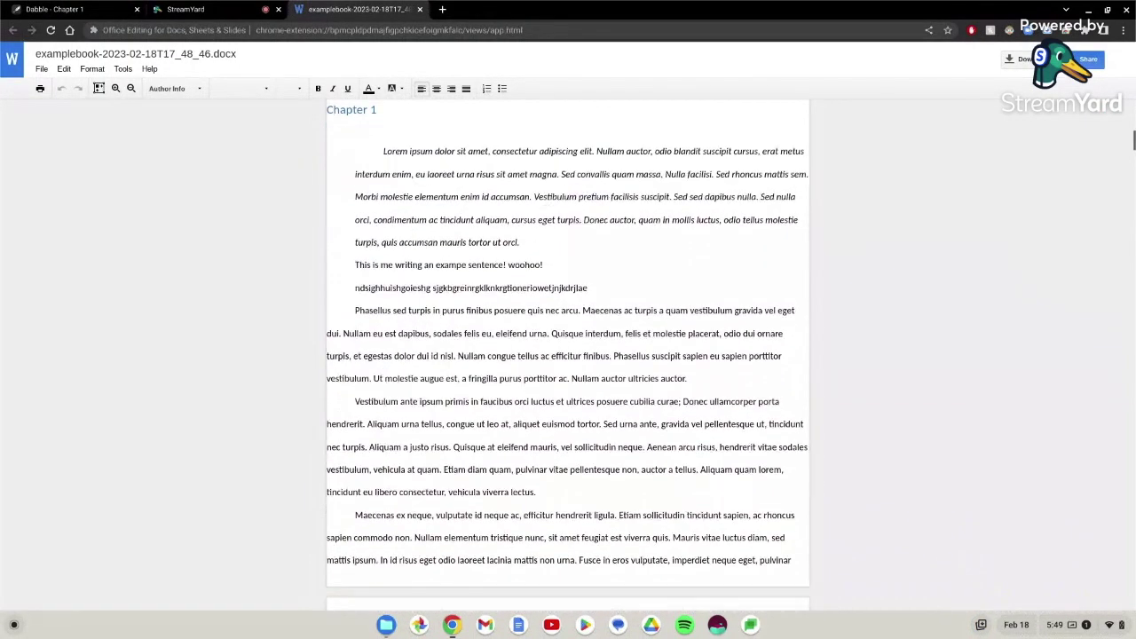
pyautogui.scroll(-5, 568, 355)
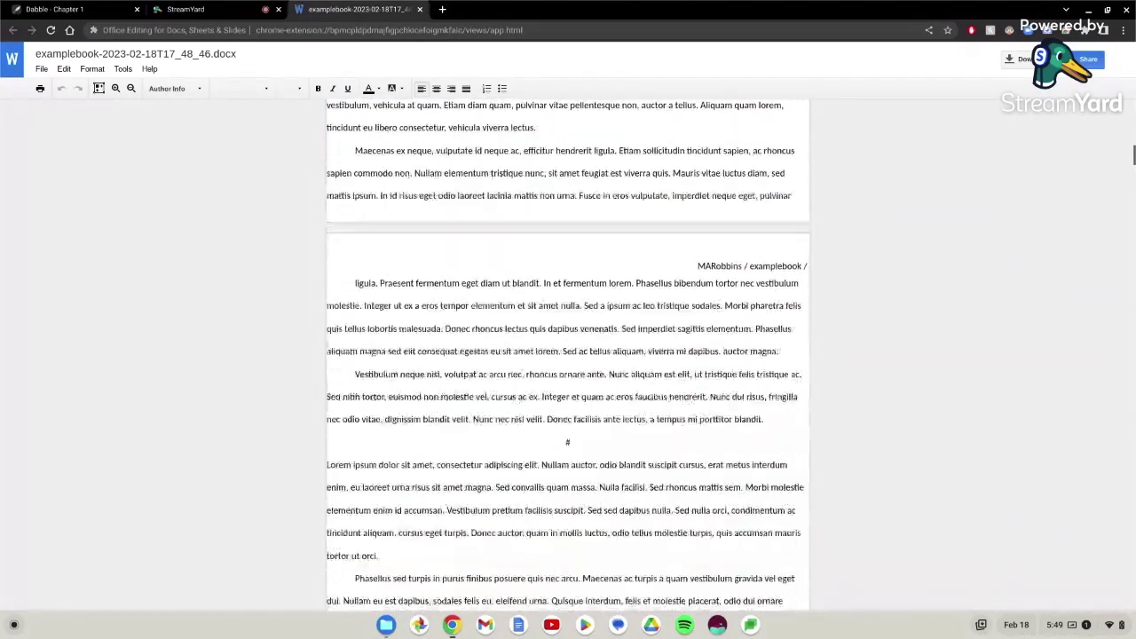
pyautogui.hotkey('ctrl', 'w')
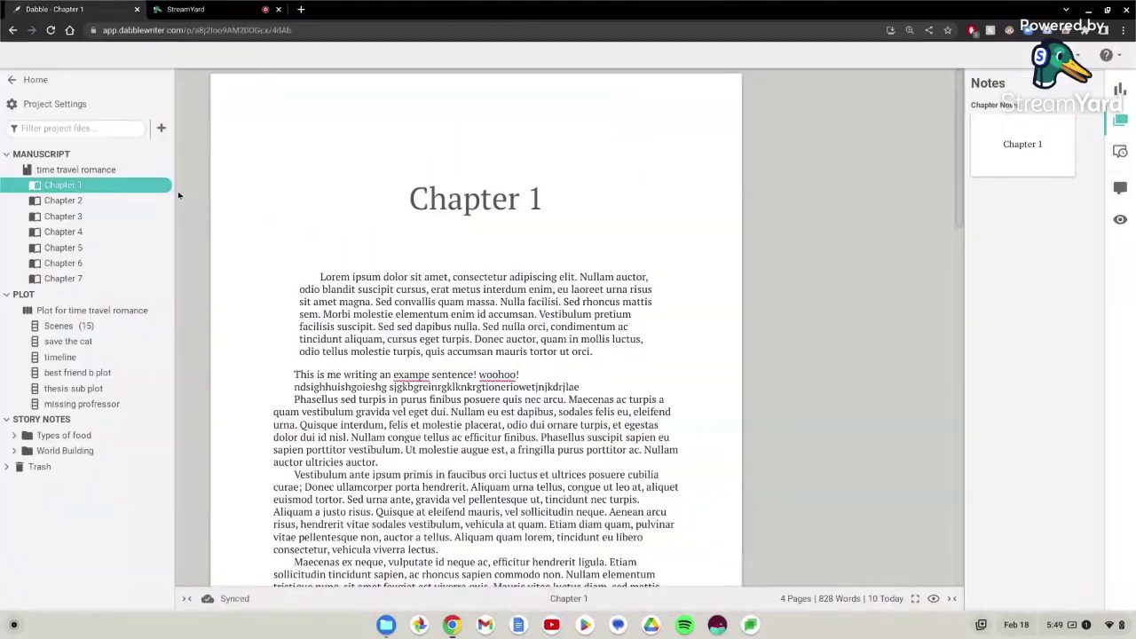
# Step: In the manuscript overview, move Chapter 2's "throws her journal in a lake" scene ahead of the coworker's wedding scene, and move it back
pyautogui.click(102, 155)
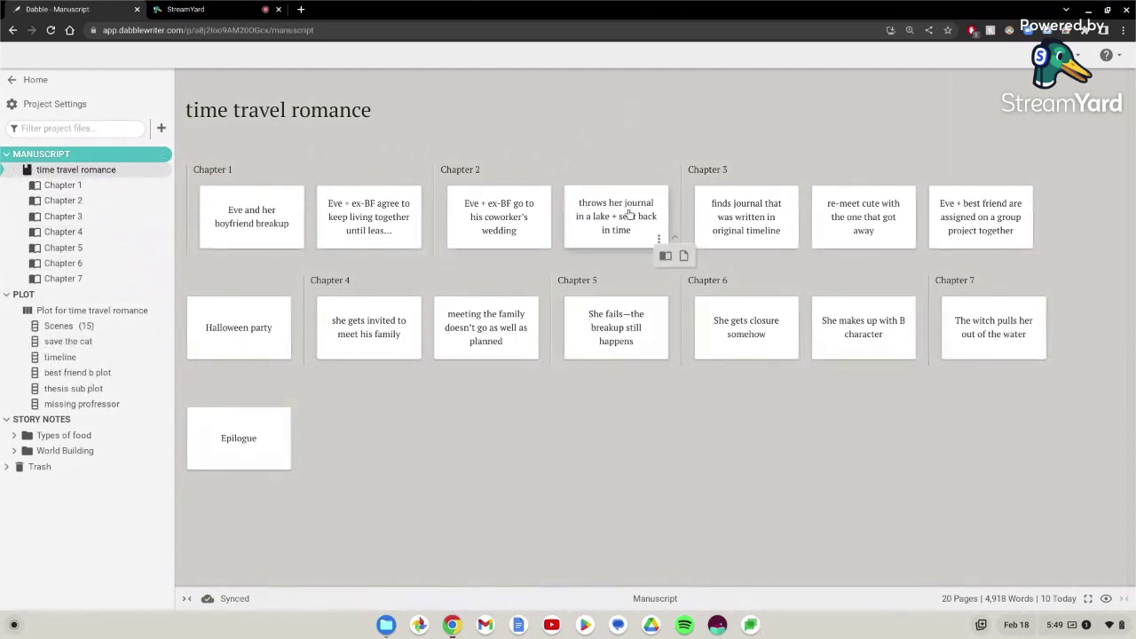
pyautogui.moveTo(636, 216); pyautogui.dragTo(598, 214)
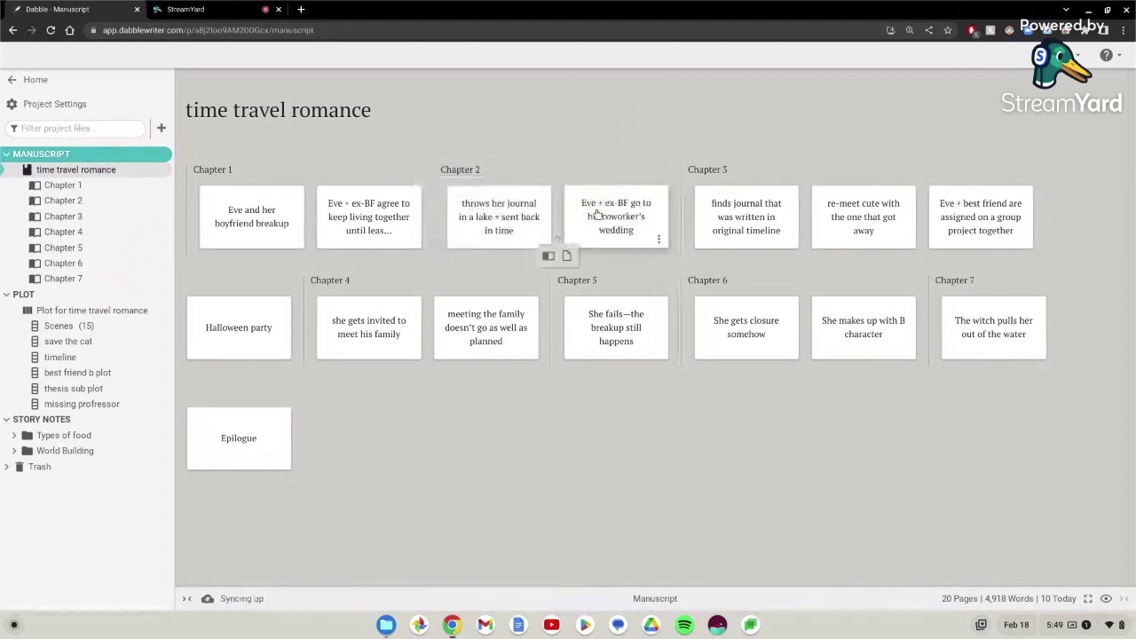
pyautogui.moveTo(479, 210); pyautogui.dragTo(631, 216)
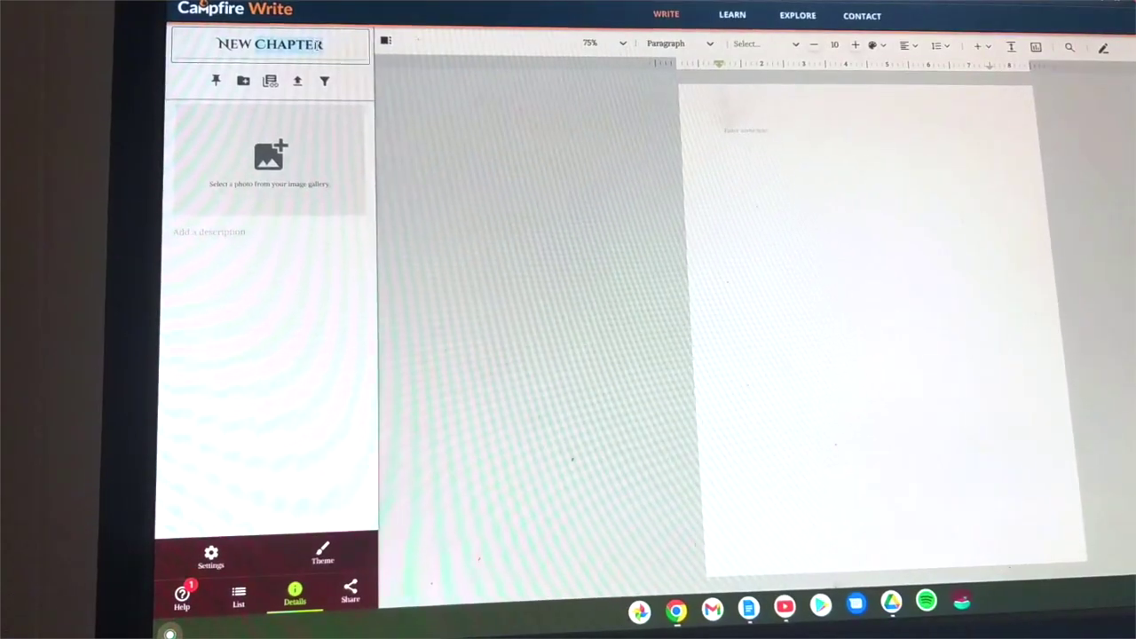
# Step: Switch to Campfire Write and title the new chapter "PROLOGU"
pyautogui.write('P')
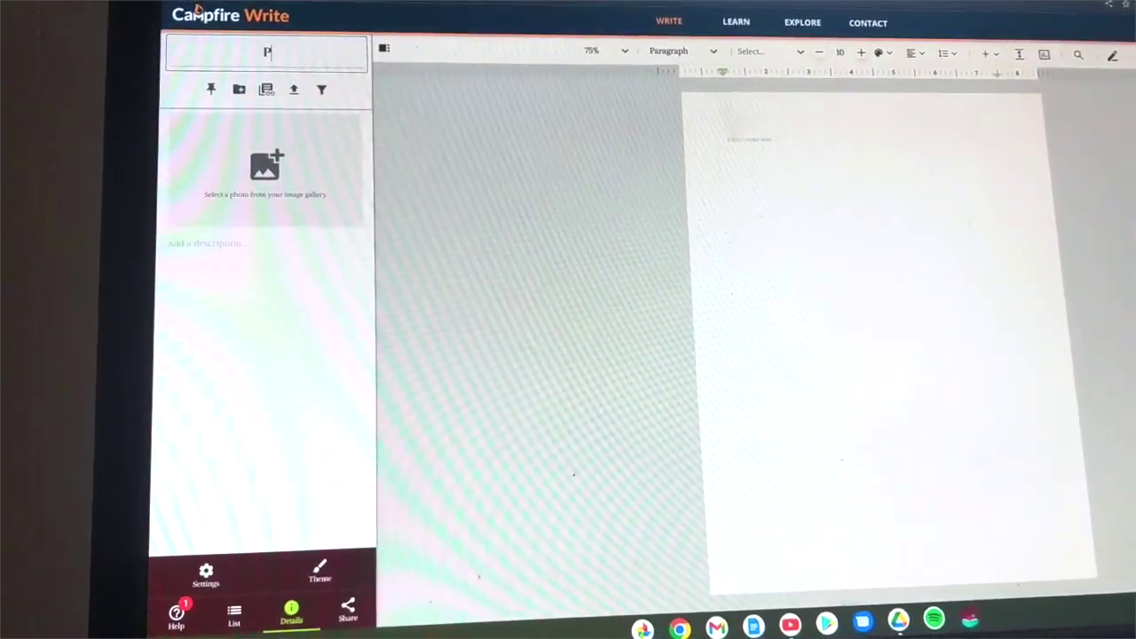
pyautogui.write('ROLOGU')
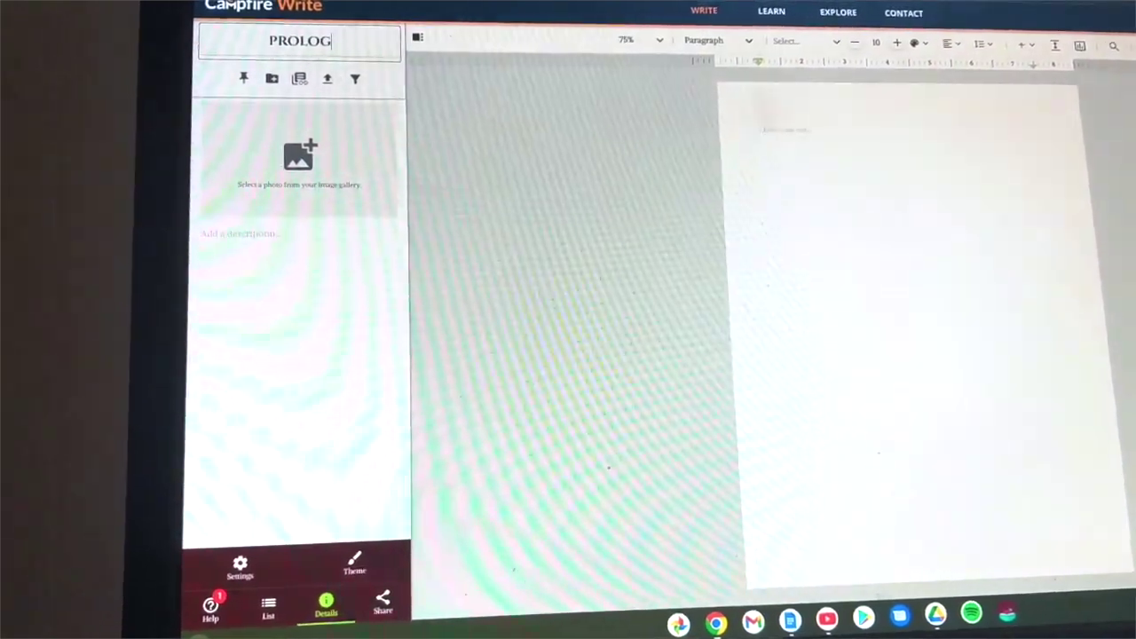